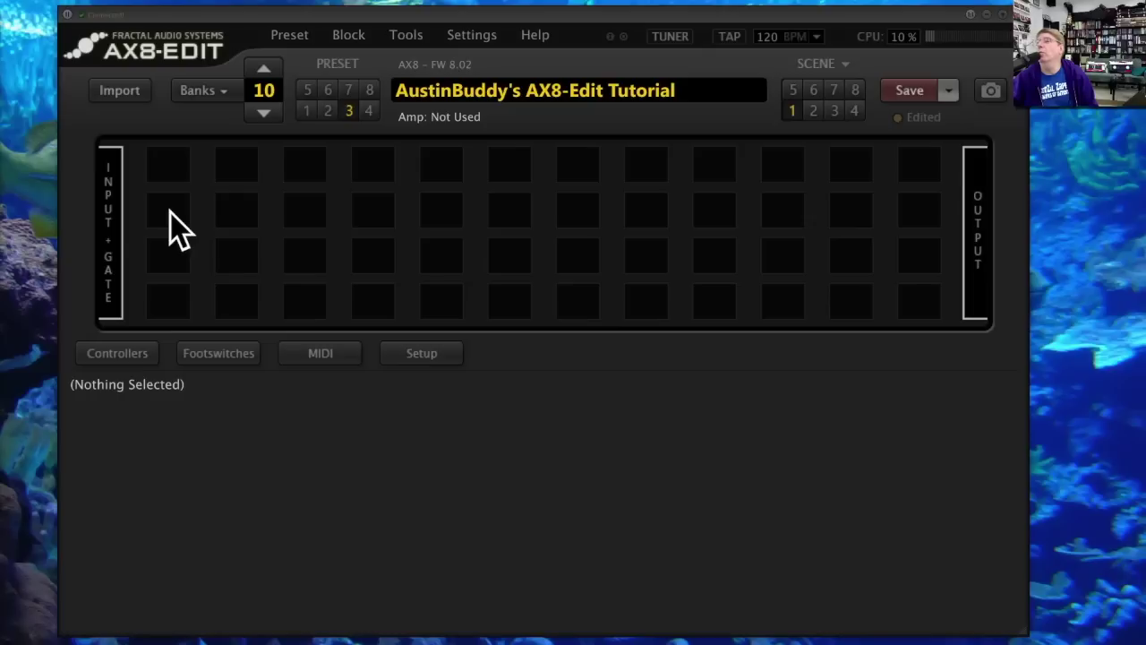
Step: Route the signal path along the grid's second row, from its first slot through the last slot to the output
{"action": "left_click", "coordinate": [171, 212]}
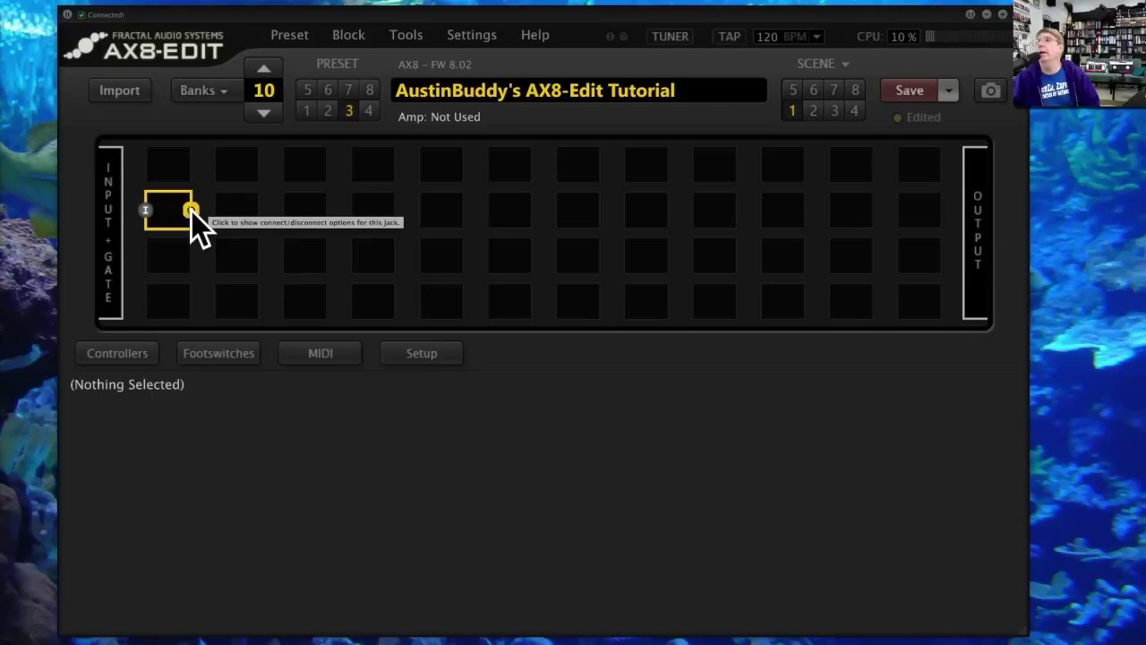
{"action": "left_click", "coordinate": [191, 210]}
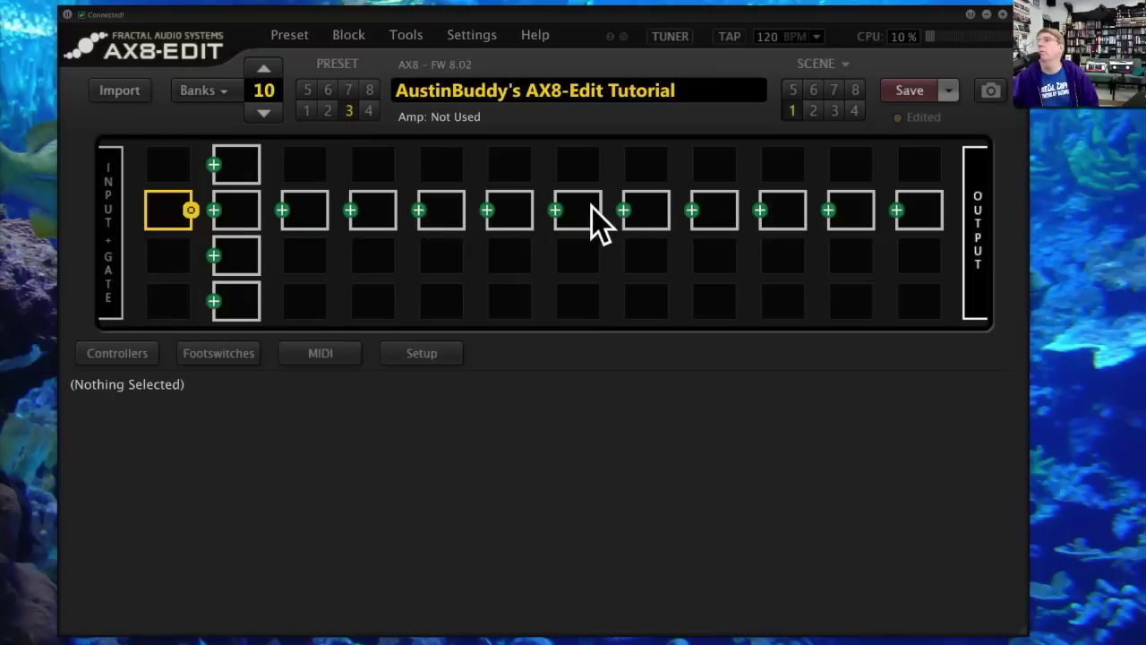
{"action": "left_click", "coordinate": [897, 208]}
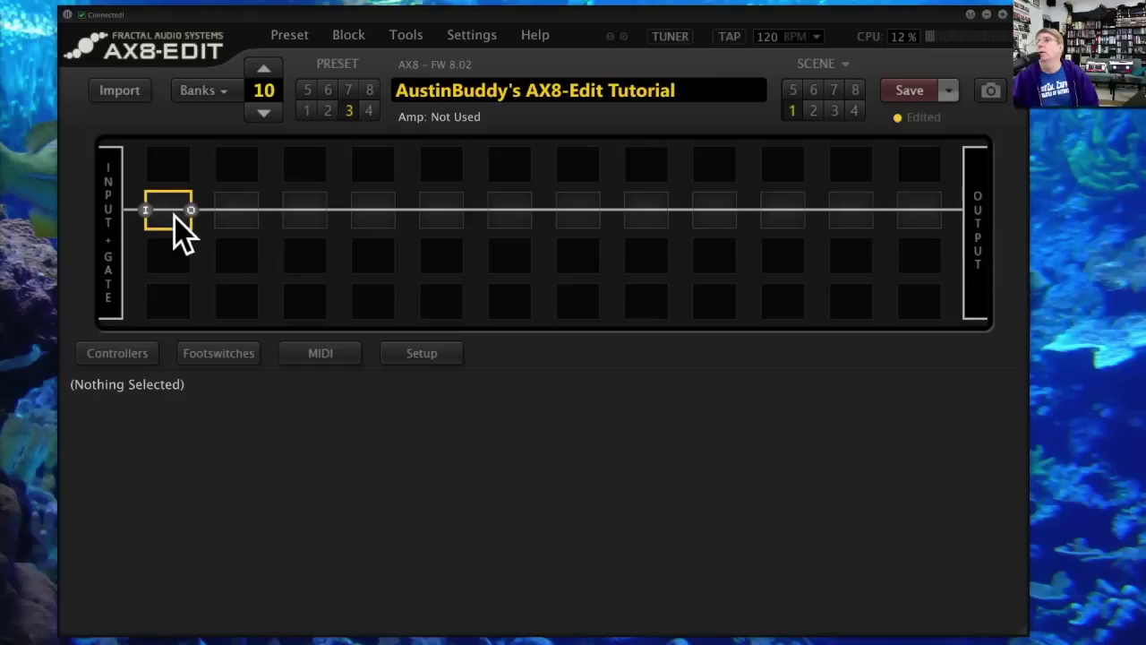
{"action": "left_click_drag", "start_coordinate": [240, 221], "coordinate": [240, 215]}
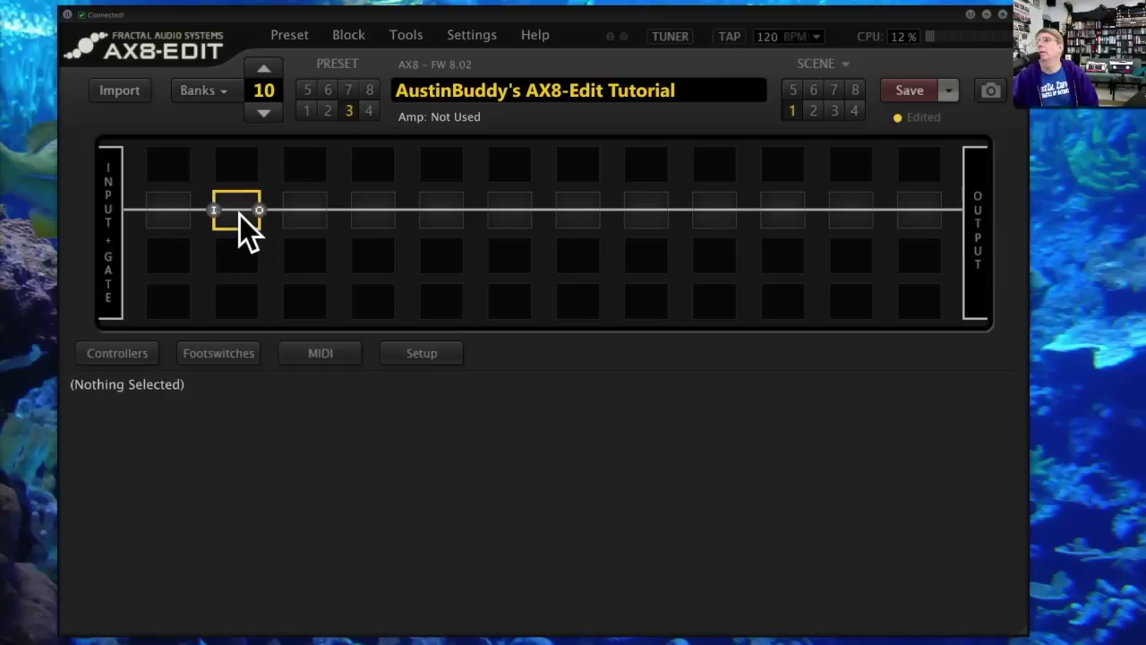
{"action": "left_click_drag", "start_coordinate": [247, 191], "coordinate": [163, 254]}
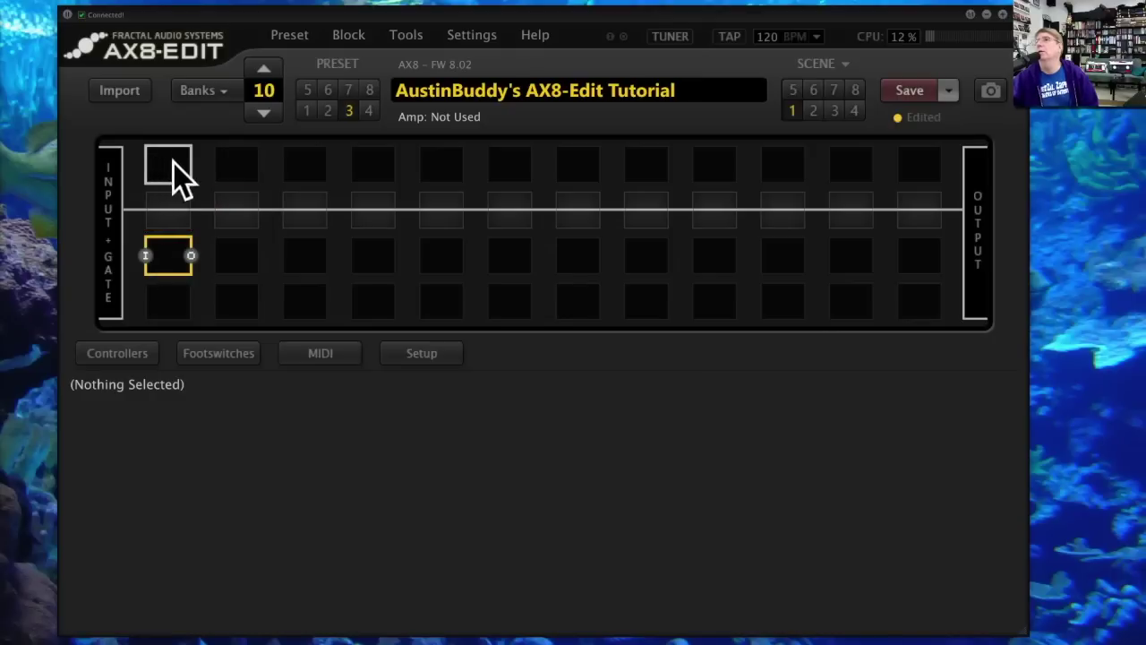
{"action": "left_click_drag", "start_coordinate": [184, 253], "coordinate": [175, 213]}
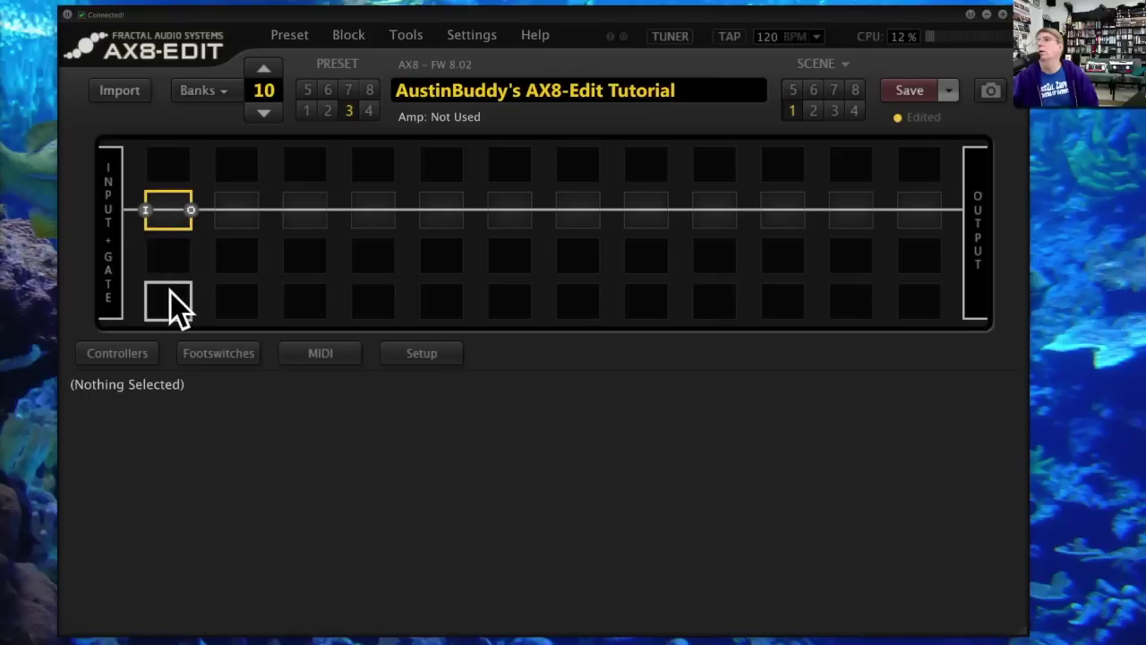
{"action": "left_click_drag", "start_coordinate": [170, 291], "coordinate": [170, 291]}
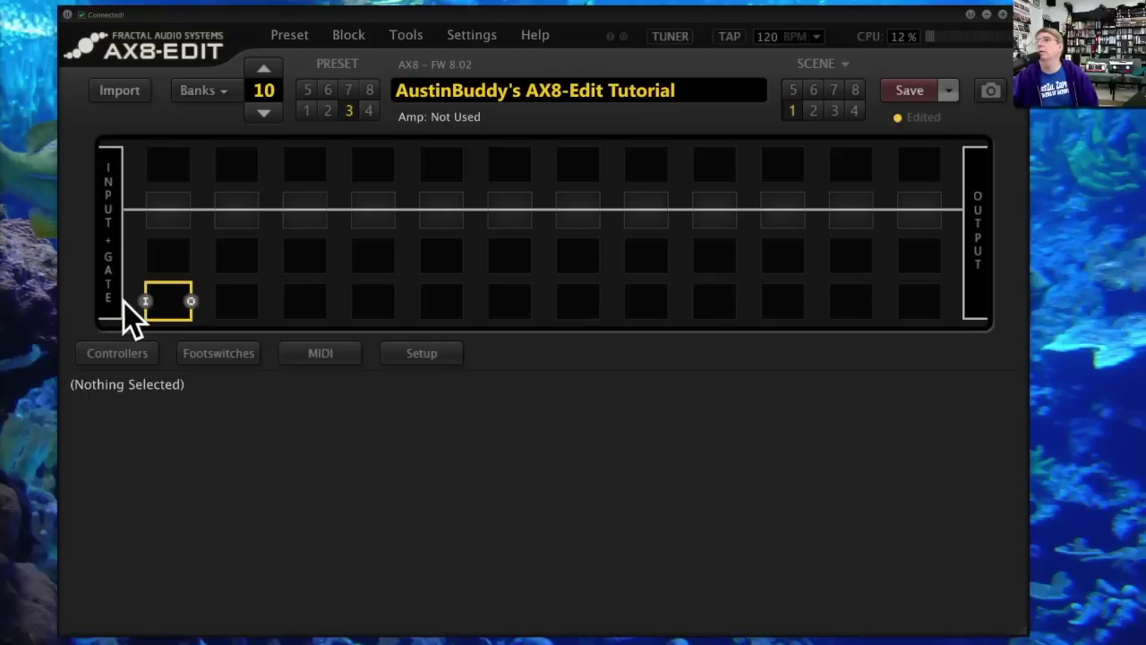
Step: Try a connection along the grid's fourth row, spanning the second to fourth slots
{"action": "left_click_drag", "start_coordinate": [160, 300], "coordinate": [350, 300]}
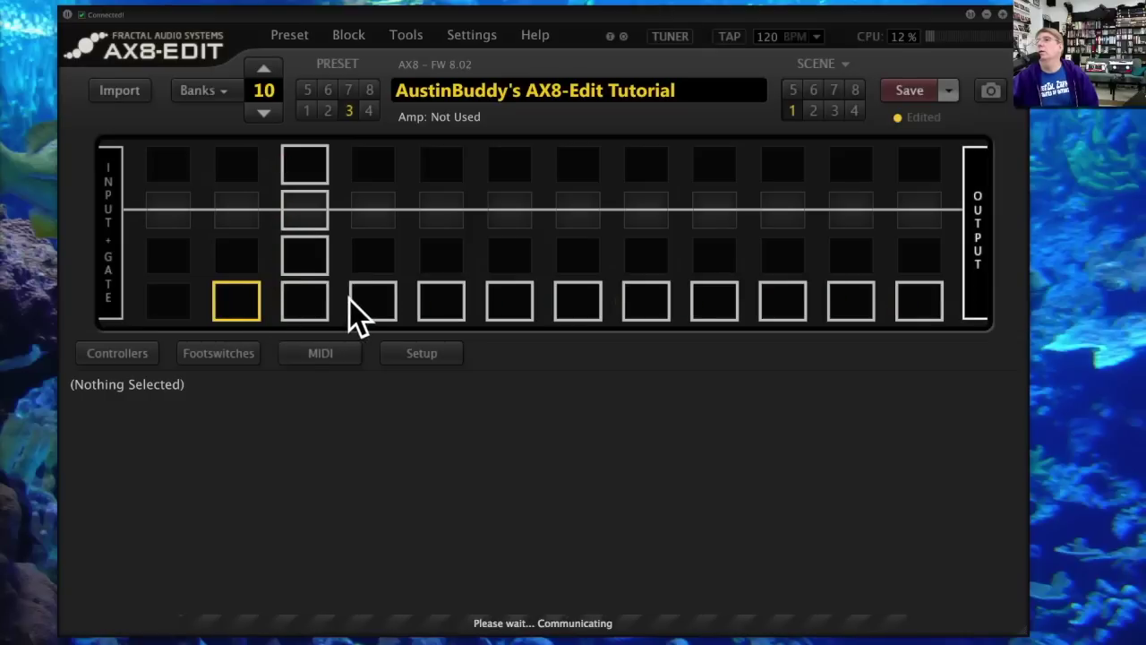
{"action": "left_click_drag", "start_coordinate": [215, 302], "coordinate": [161, 302]}
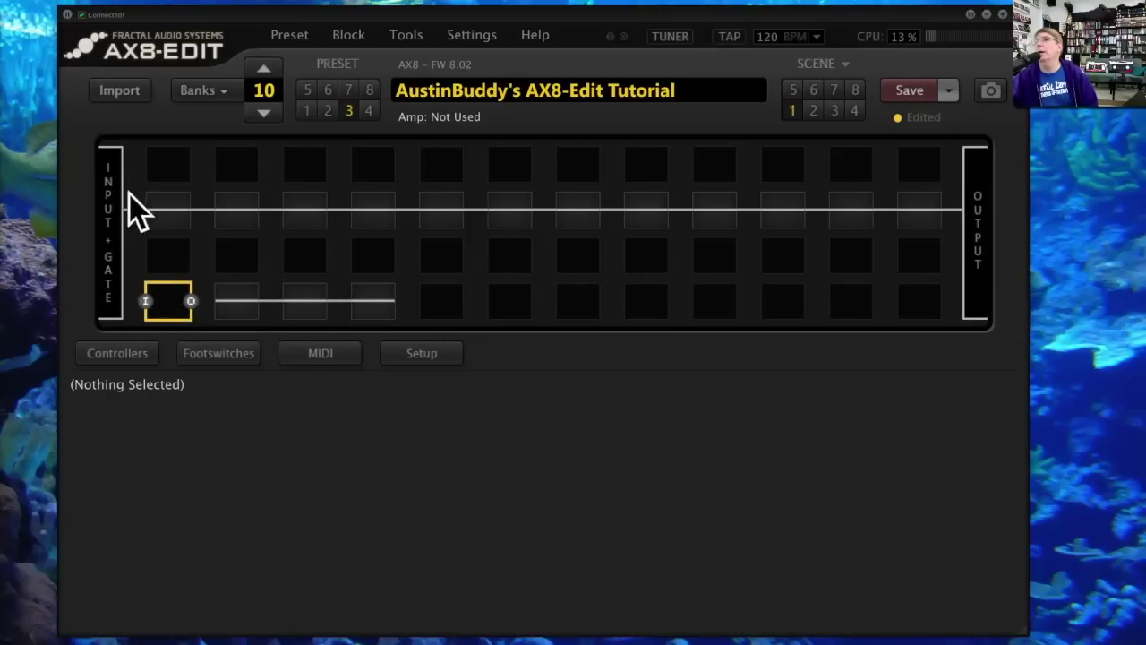
{"action": "key", "text": "ctrl+z"}
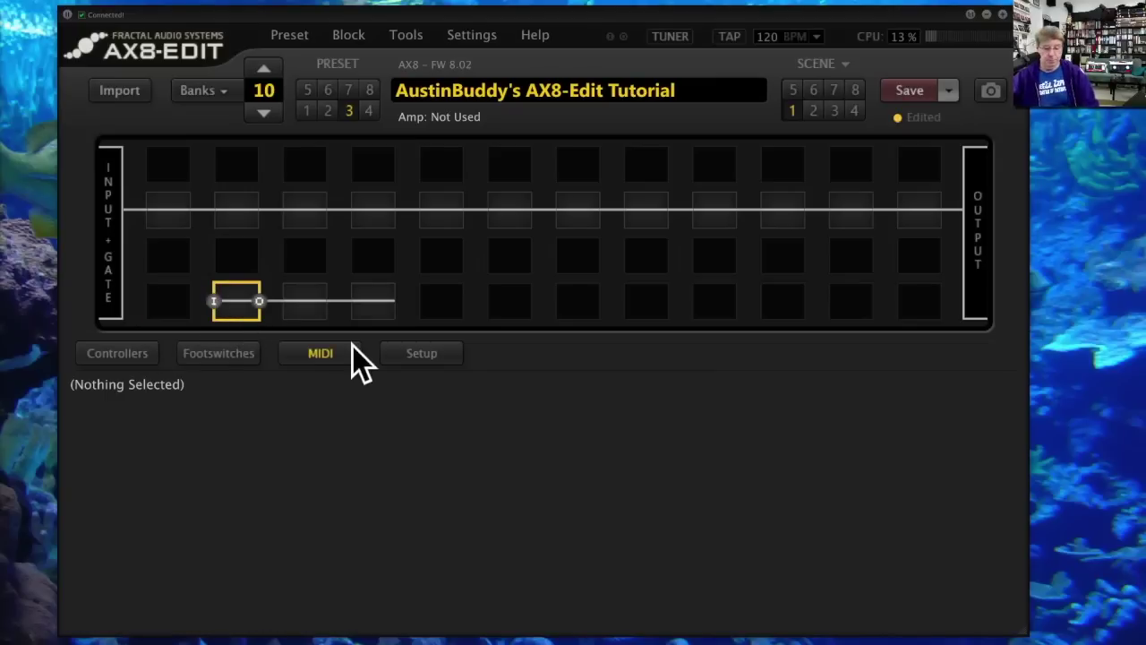
{"action": "left_click_drag", "start_coordinate": [927, 291], "coordinate": [920, 170]}
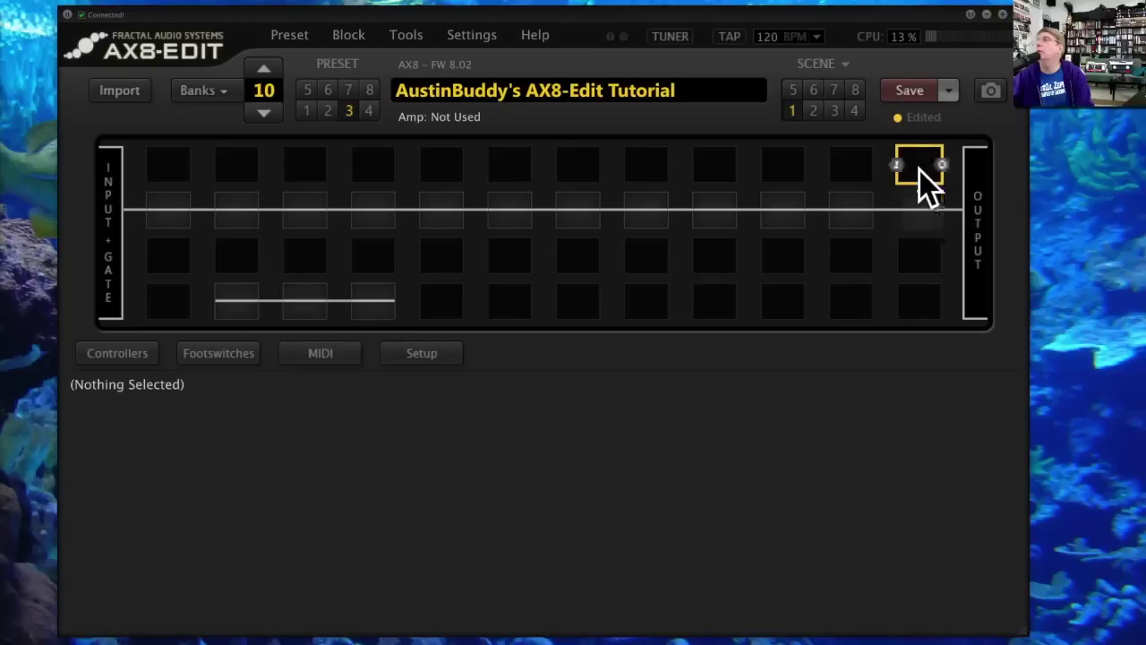
{"action": "left_click", "coordinate": [927, 294]}
{"action": "left_click_drag", "start_coordinate": [928, 294], "coordinate": [860, 294]}
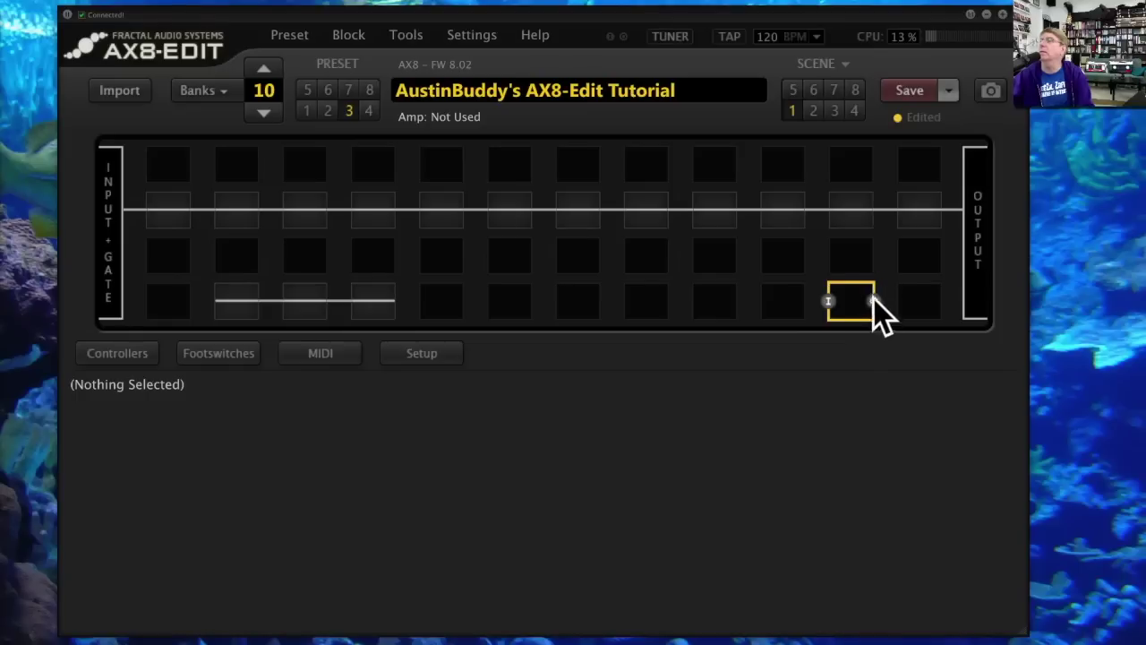
{"action": "mouse_move", "coordinate": [917, 305]}
{"action": "left_mouse_down"}
{"action": "mouse_move", "coordinate": [935, 179]}
{"action": "mouse_move", "coordinate": [924, 317]}
{"action": "left_mouse_up"}
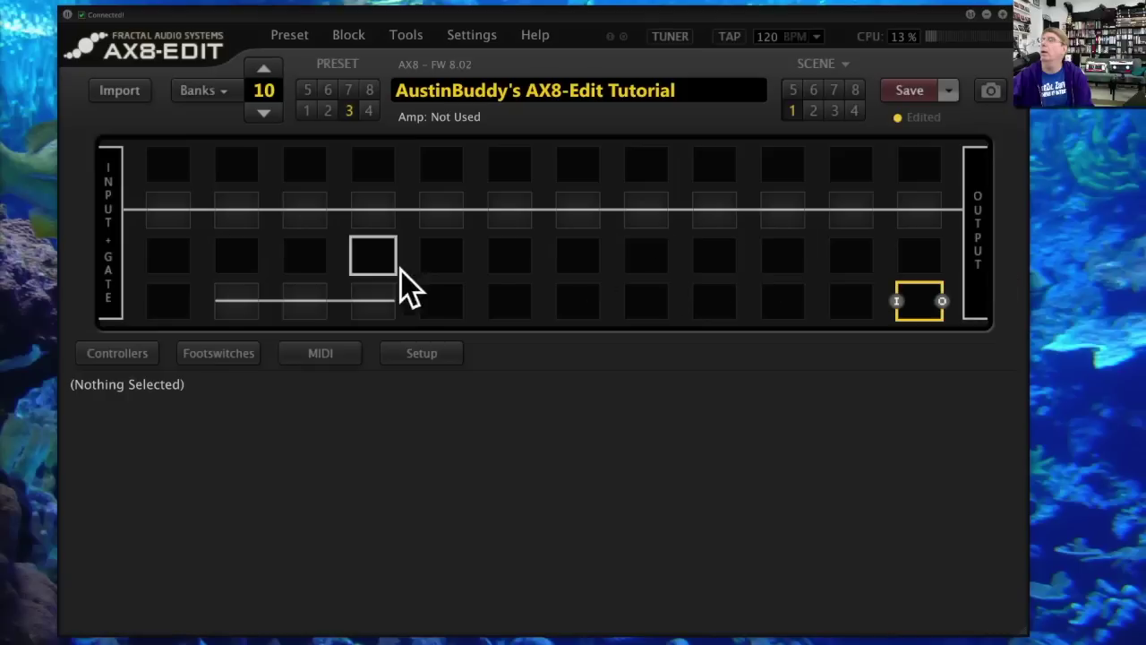
{"action": "left_click_drag", "start_coordinate": [168, 164], "coordinate": [168, 166]}
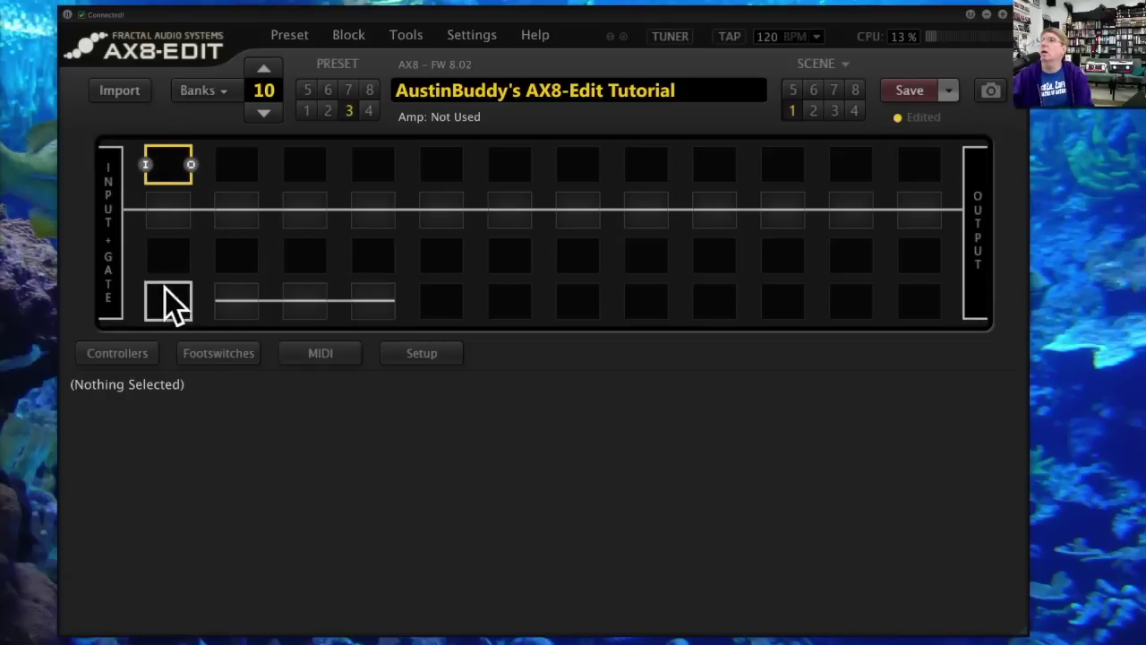
Step: Insert an Amp block in the sixth slot of the second row and a Cab block in the slot after it
{"action": "left_click_drag", "start_coordinate": [104, 246], "coordinate": [440, 211]}
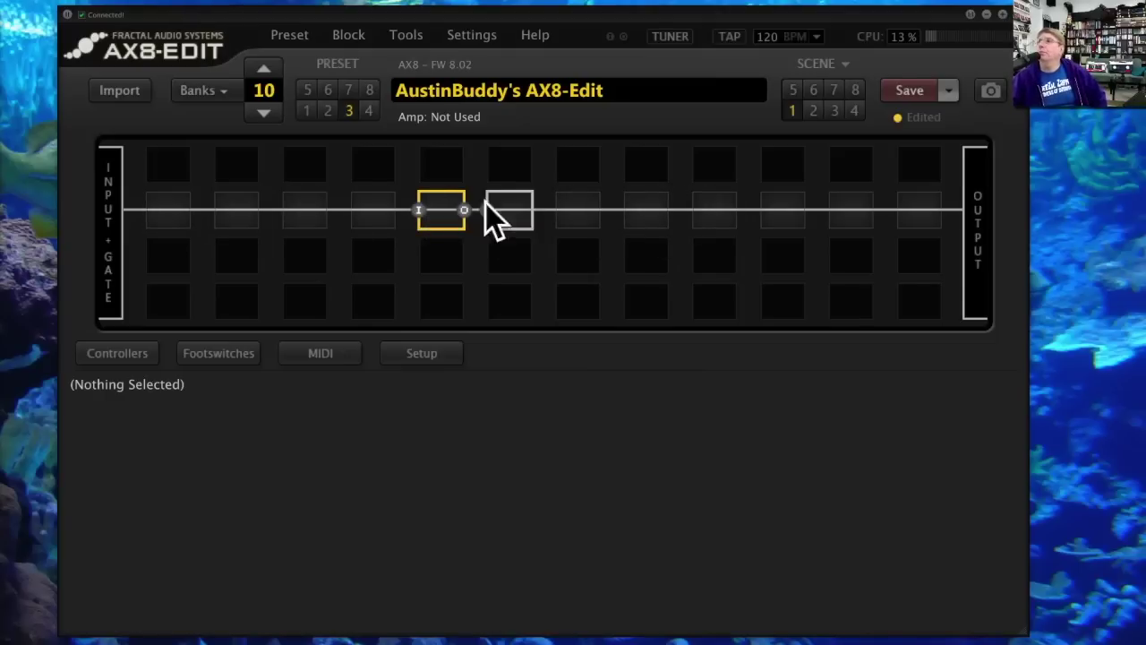
{"action": "left_click_drag", "start_coordinate": [513, 204], "coordinate": [513, 205]}
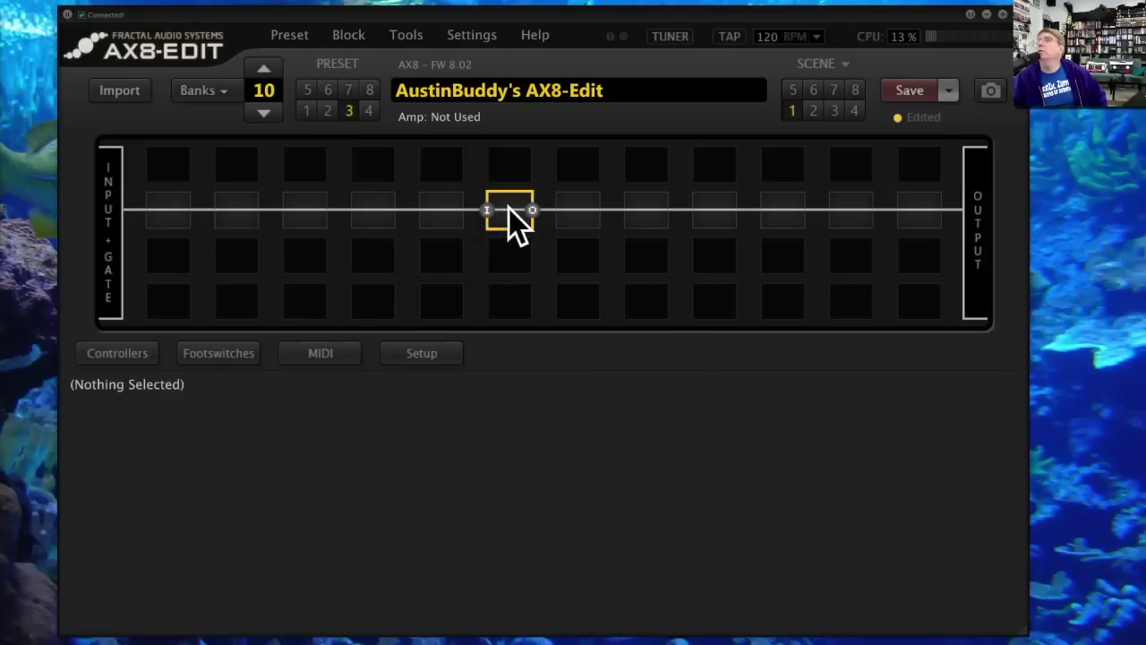
{"action": "right_click", "coordinate": [509, 210]}
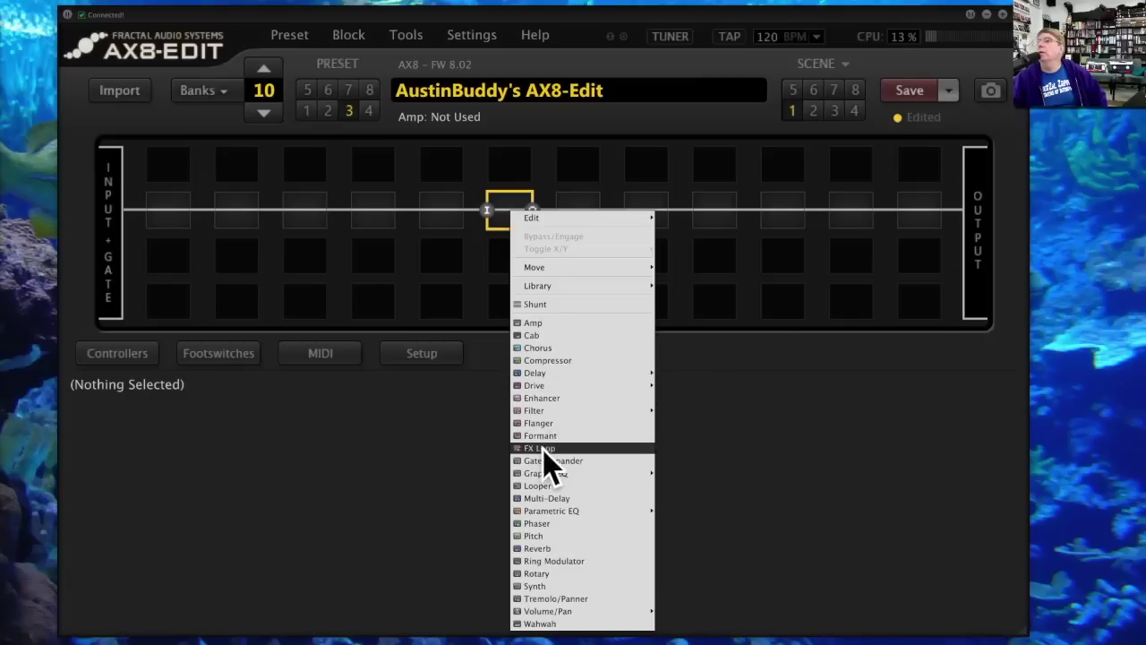
{"action": "mouse_move", "coordinate": [538, 612]}
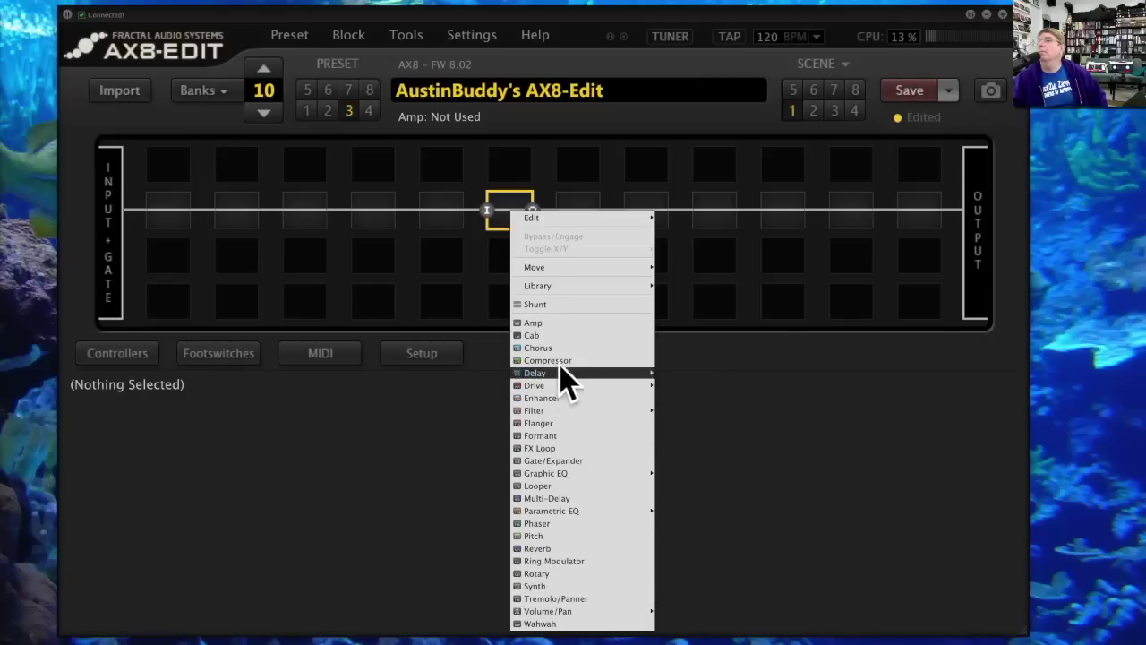
{"action": "left_click", "coordinate": [577, 324]}
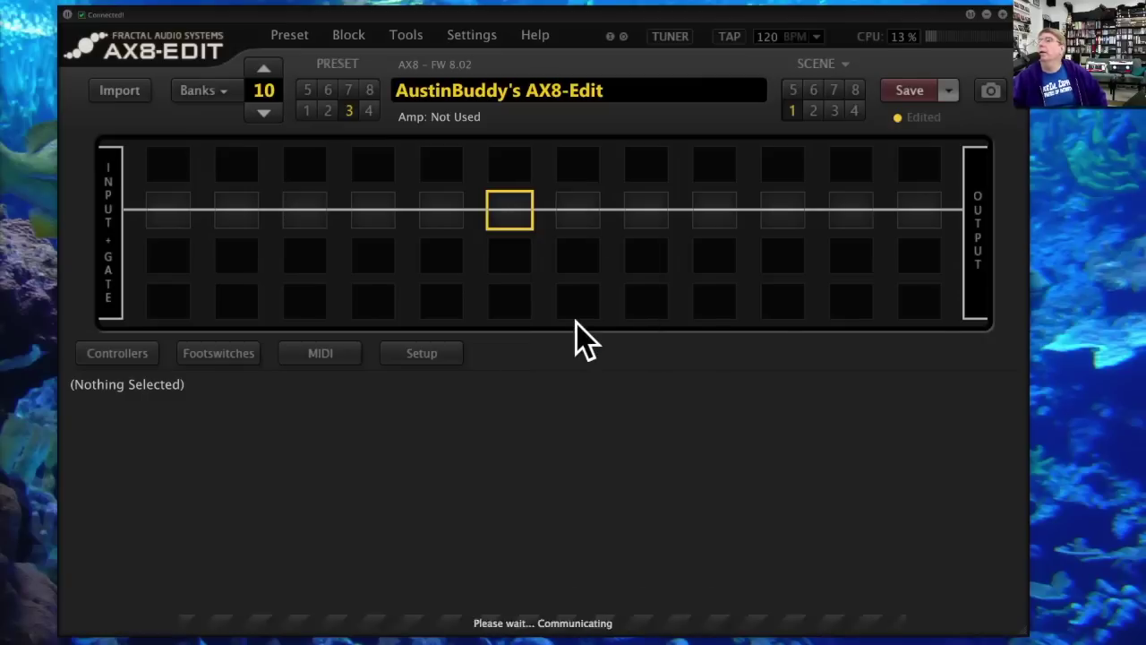
{"action": "right_click", "coordinate": [578, 206]}
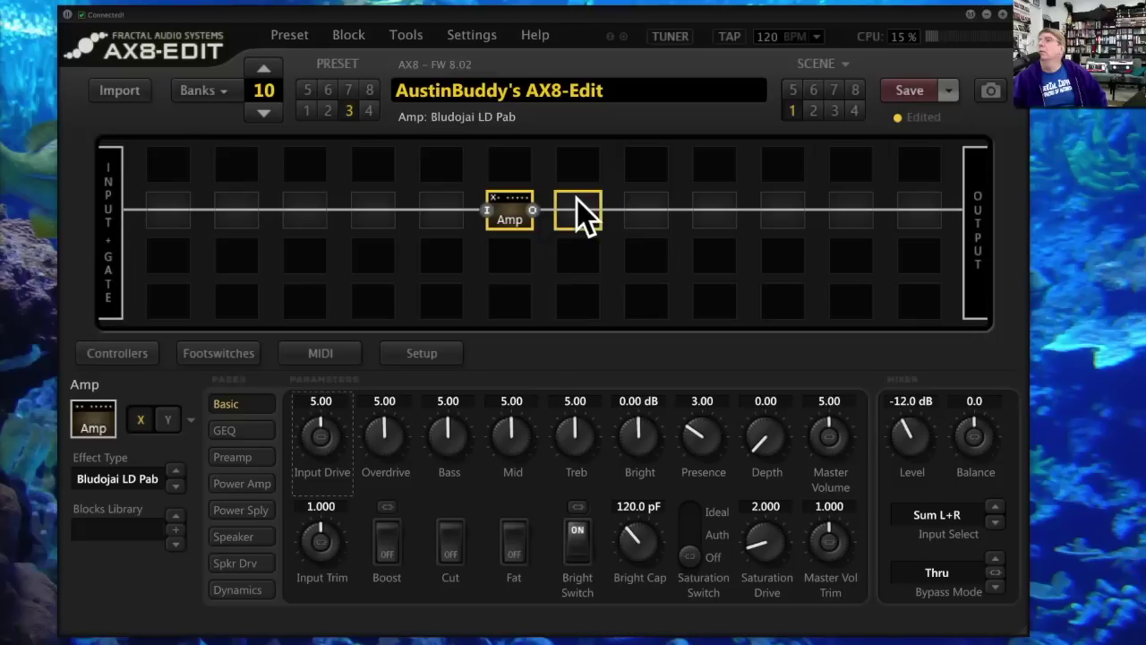
{"action": "left_click", "coordinate": [546, 327]}
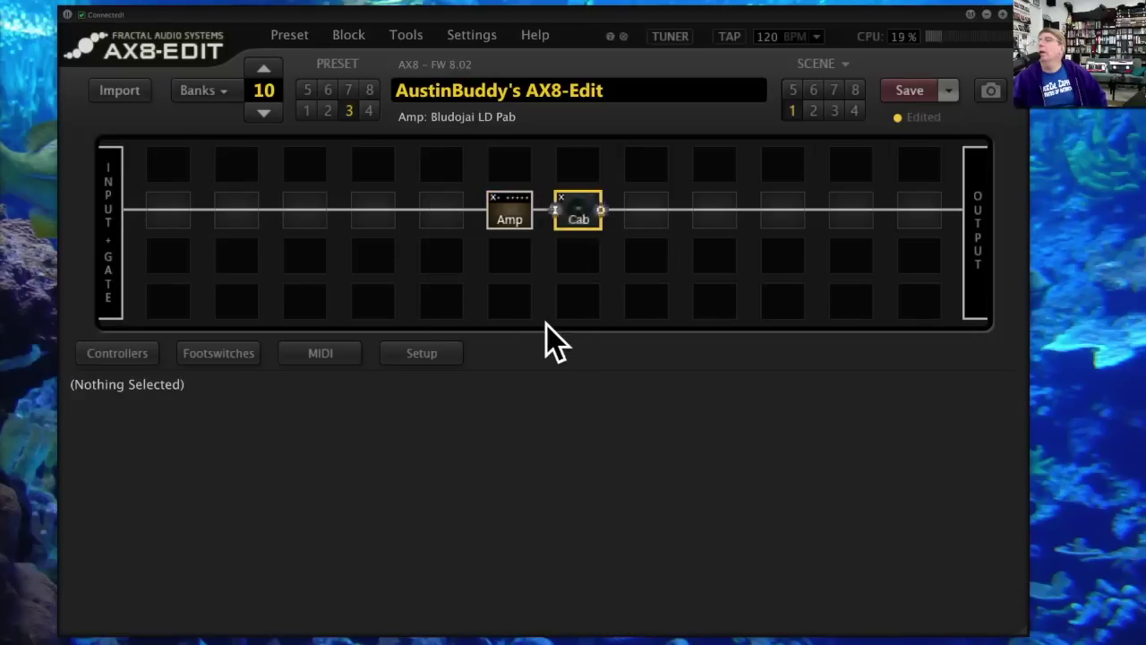
{"action": "left_click", "coordinate": [503, 215]}
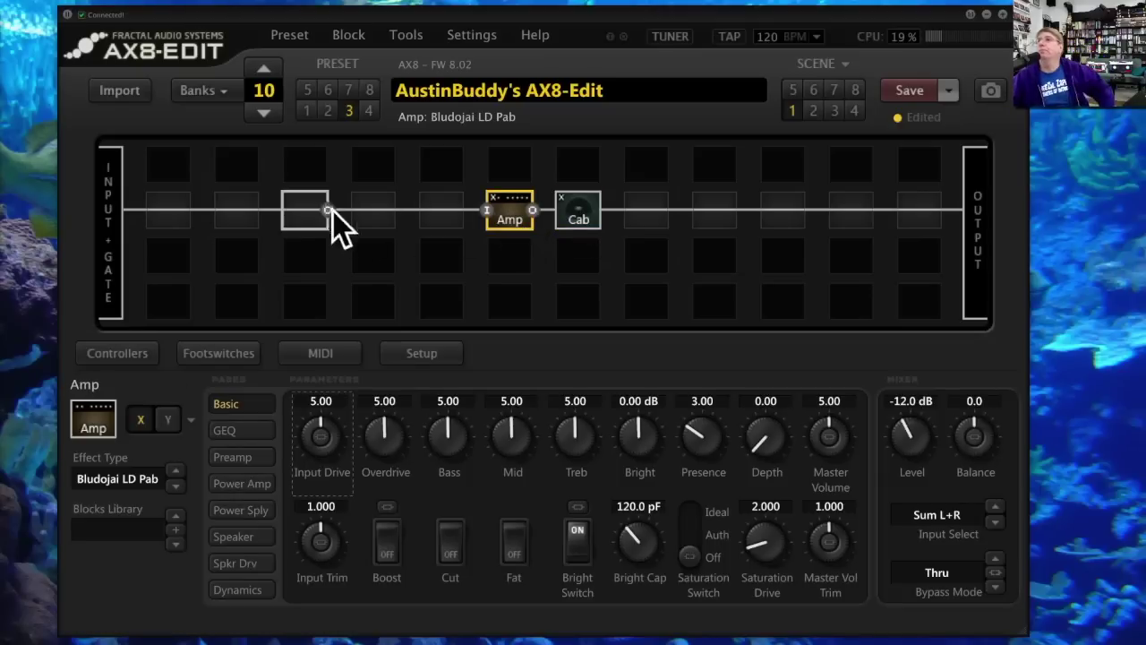
Step: Reset the Input Noise Gate's parameters to their defaults and keep its effect type on Intelligent
{"action": "left_click", "coordinate": [108, 239]}
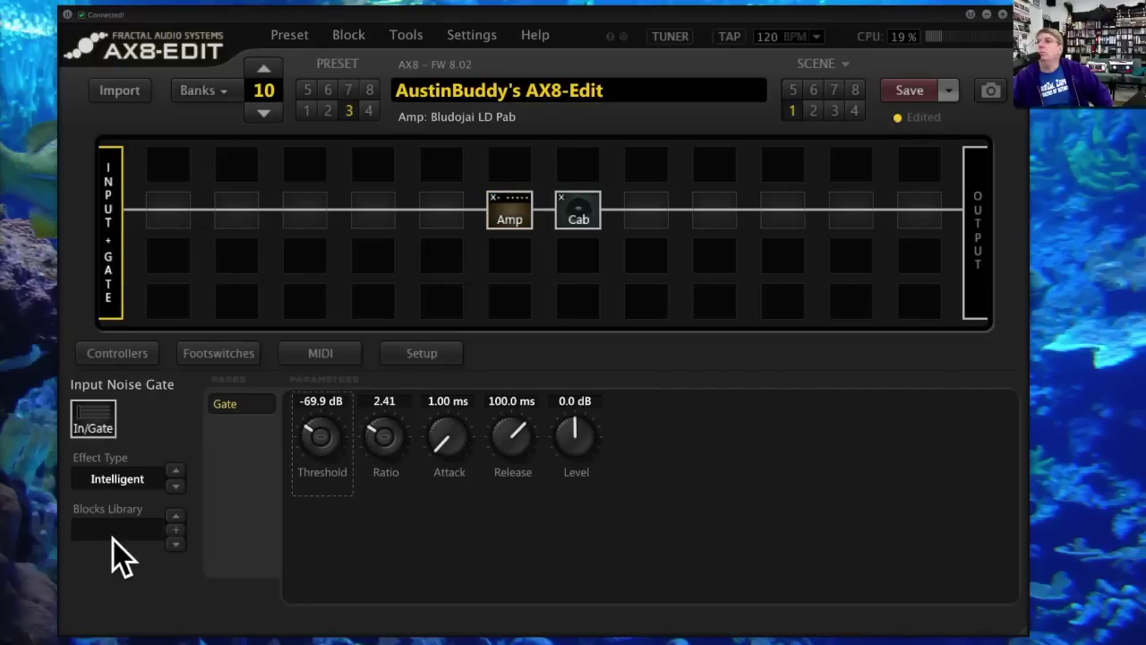
{"action": "left_click", "coordinate": [344, 35]}
{"action": "left_click", "coordinate": [393, 109]}
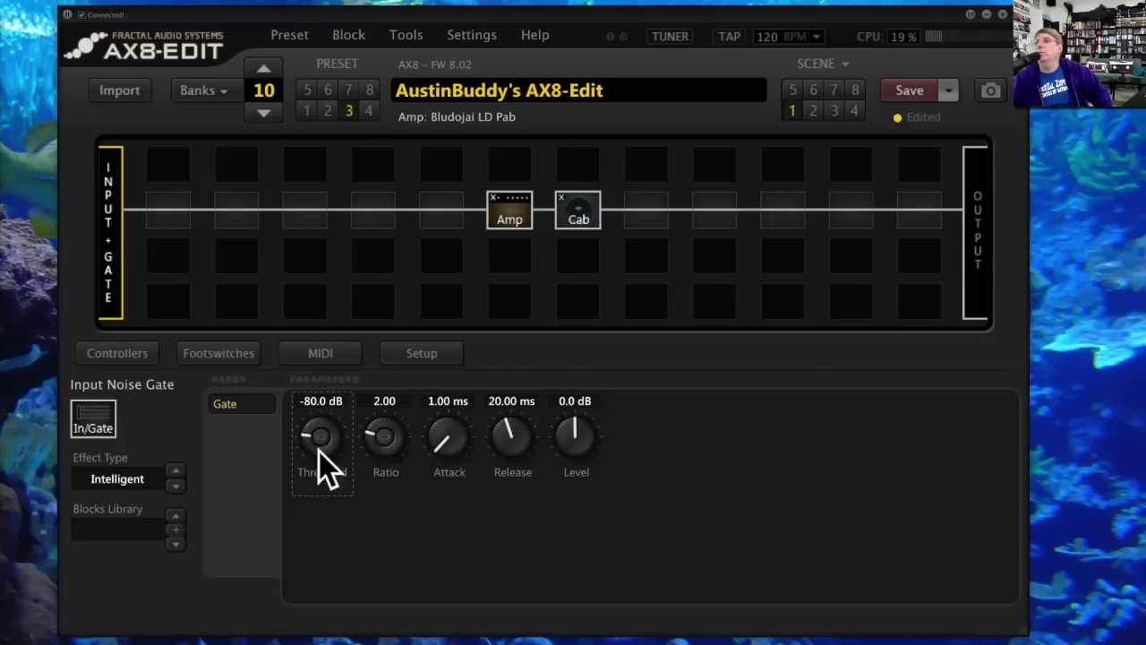
{"action": "left_click", "coordinate": [133, 481]}
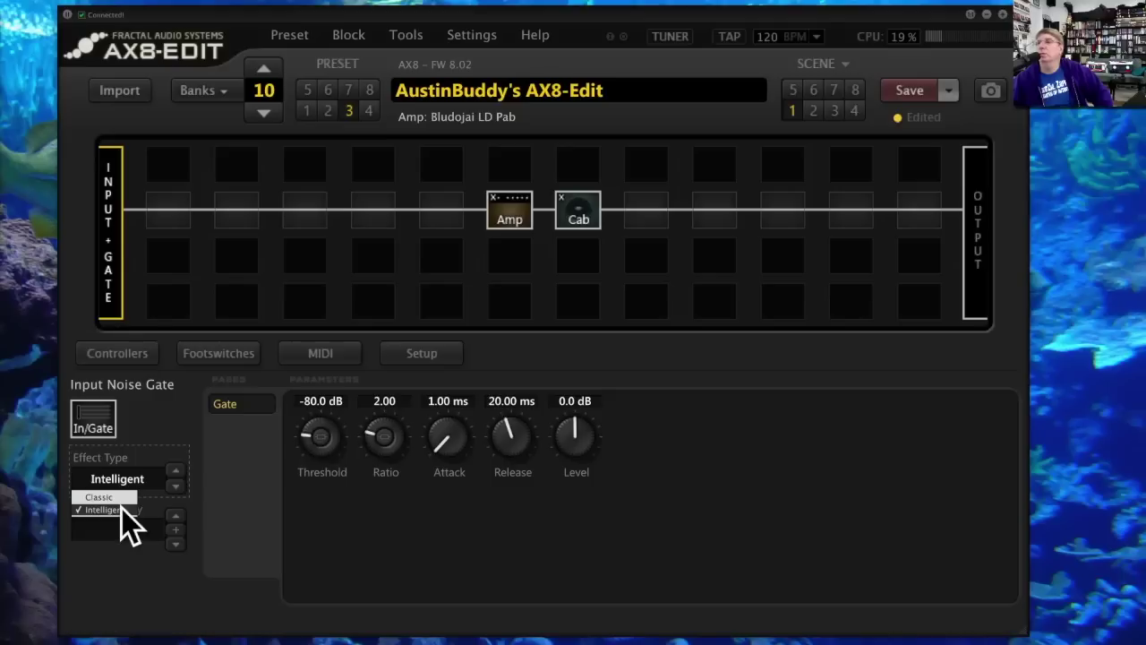
{"action": "left_click", "coordinate": [122, 507]}
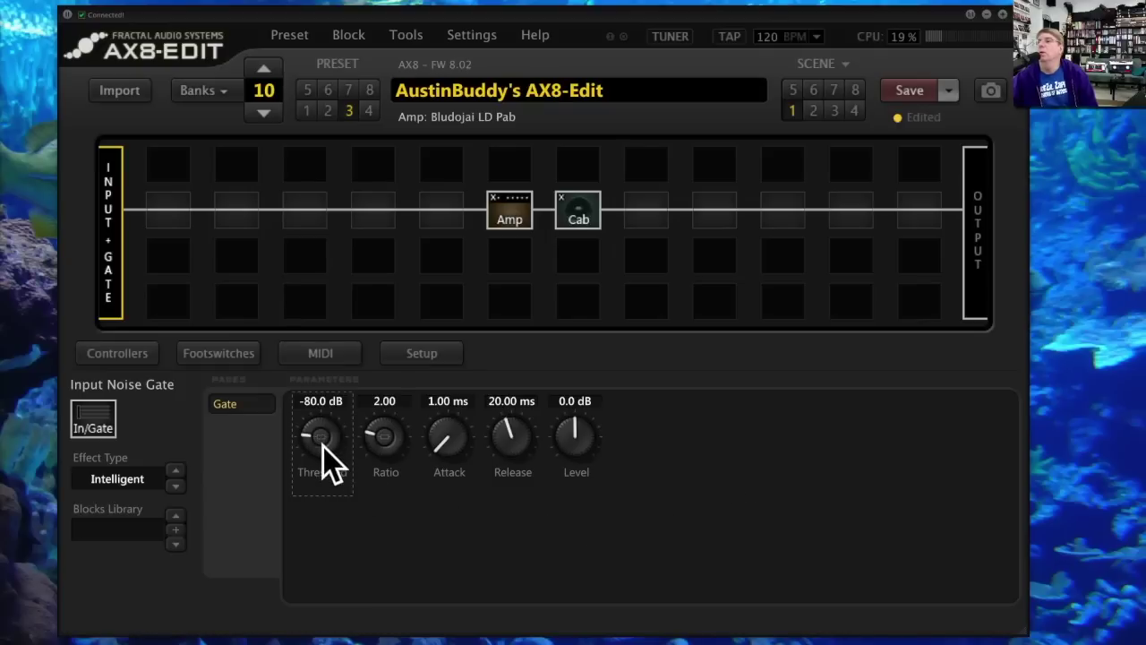
Step: Set the noise gate's threshold to -69.2 dB and its ratio to 2.25
{"action": "left_click_drag", "start_coordinate": [312, 444], "coordinate": [327, 396]}
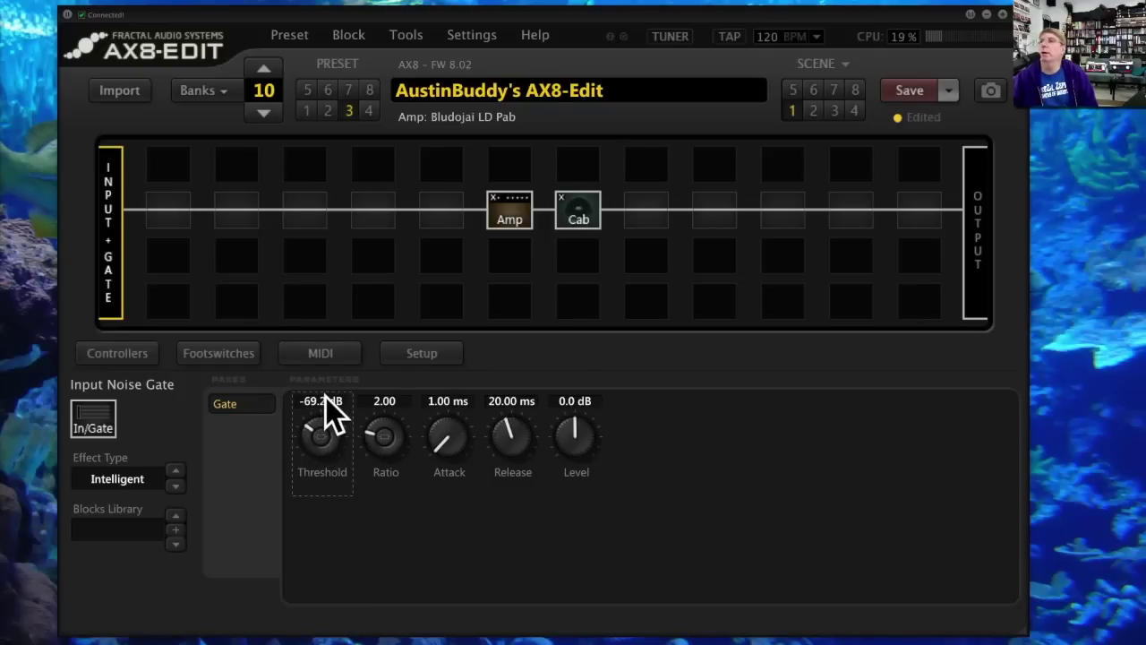
{"action": "left_click_drag", "start_coordinate": [389, 438], "coordinate": [390, 422]}
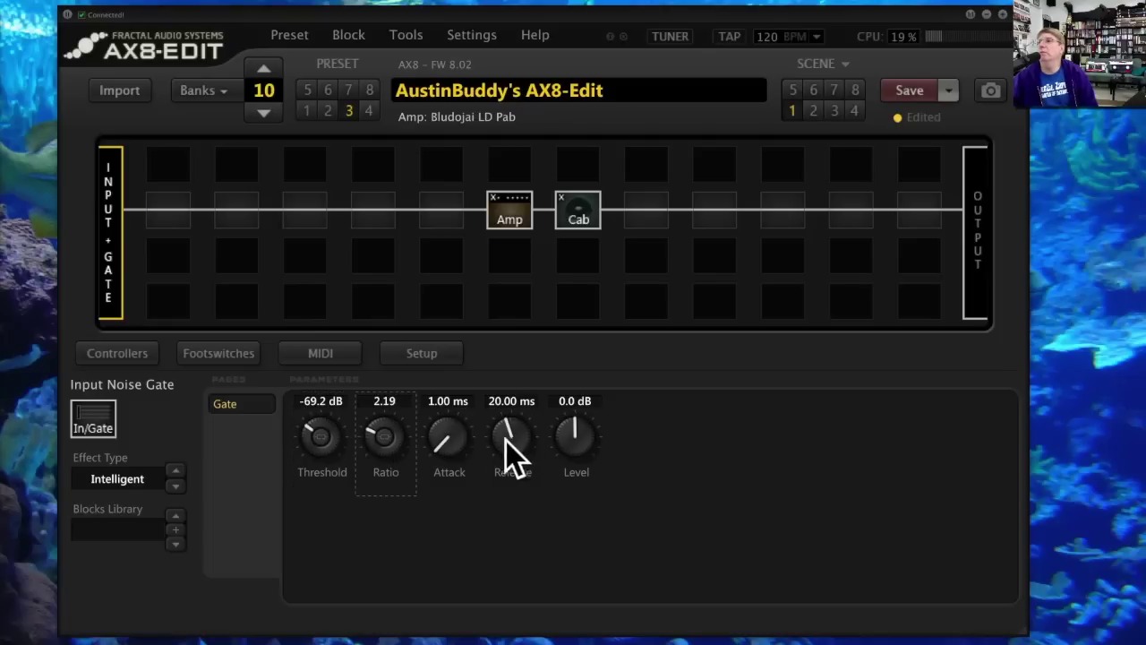
{"action": "left_click_drag", "start_coordinate": [376, 434], "coordinate": [376, 431]}
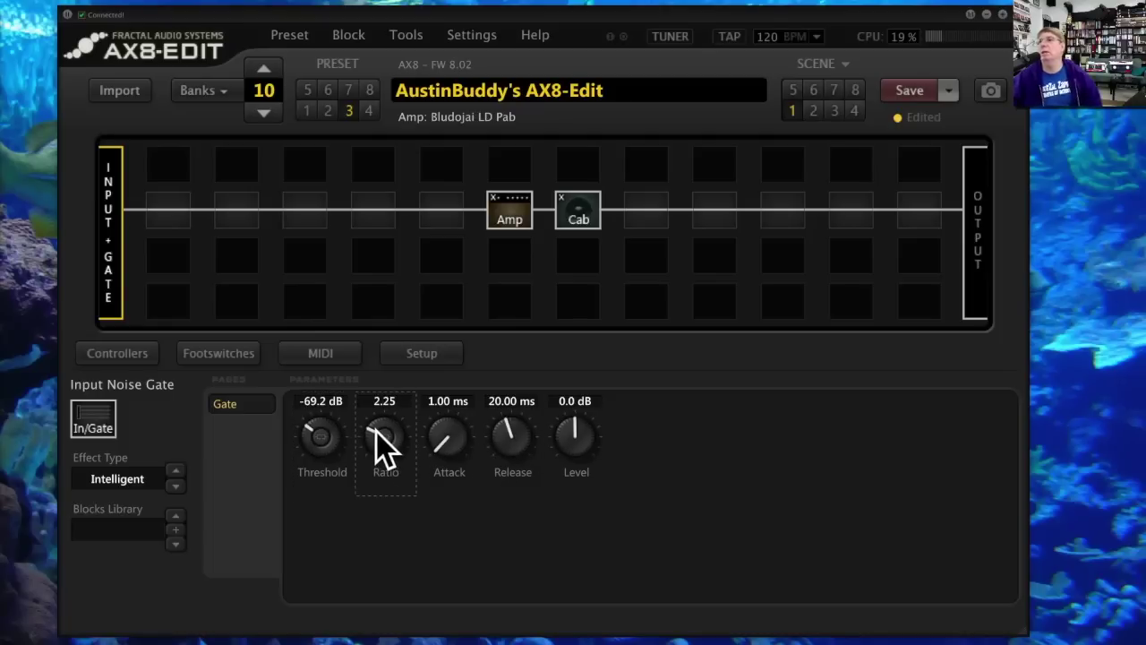
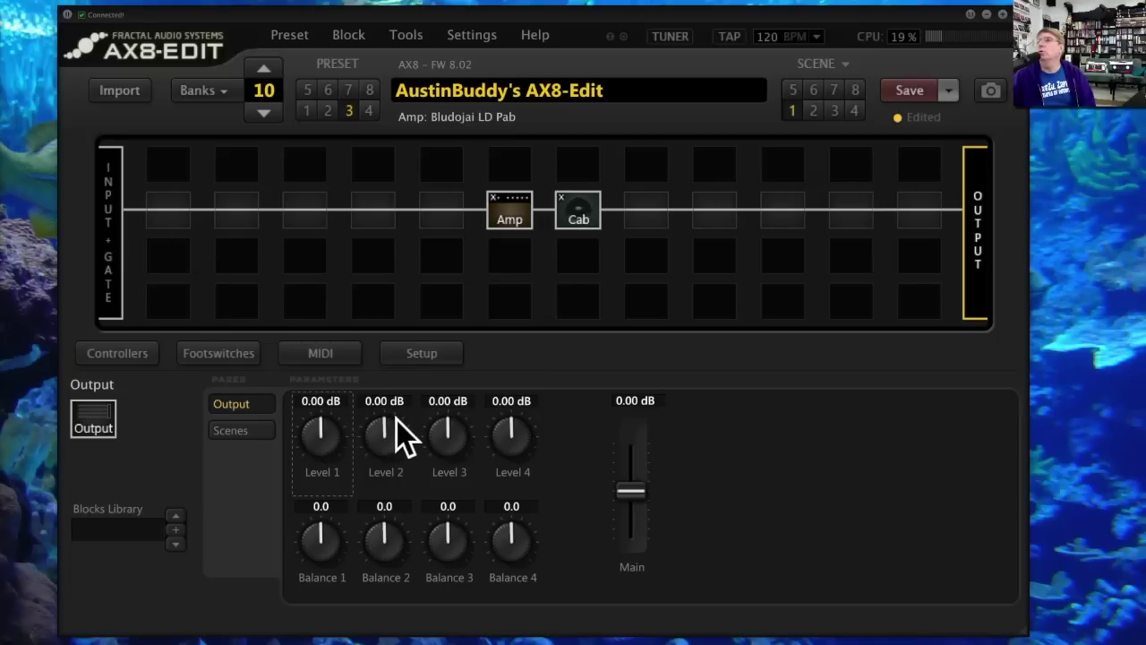
Step: In the Output block, try Level 2 at -4.53 dB and an offset Balance 2, resetting each to its default
{"action": "left_click_drag", "start_coordinate": [387, 429], "coordinate": [368, 474]}
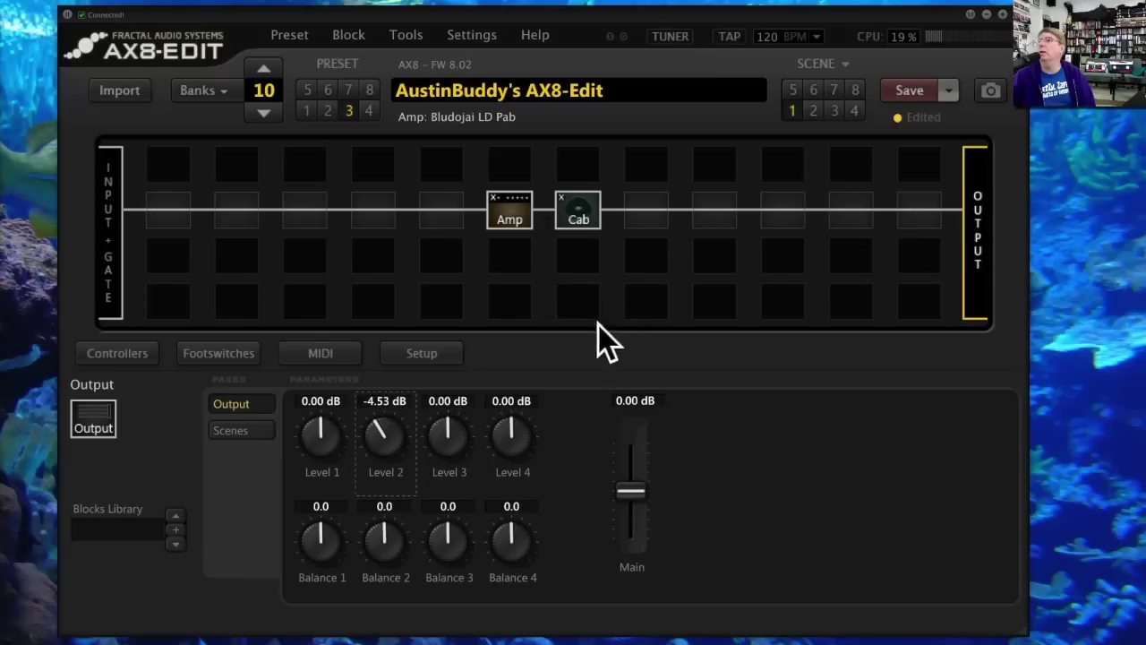
{"action": "double_click", "coordinate": [381, 436]}
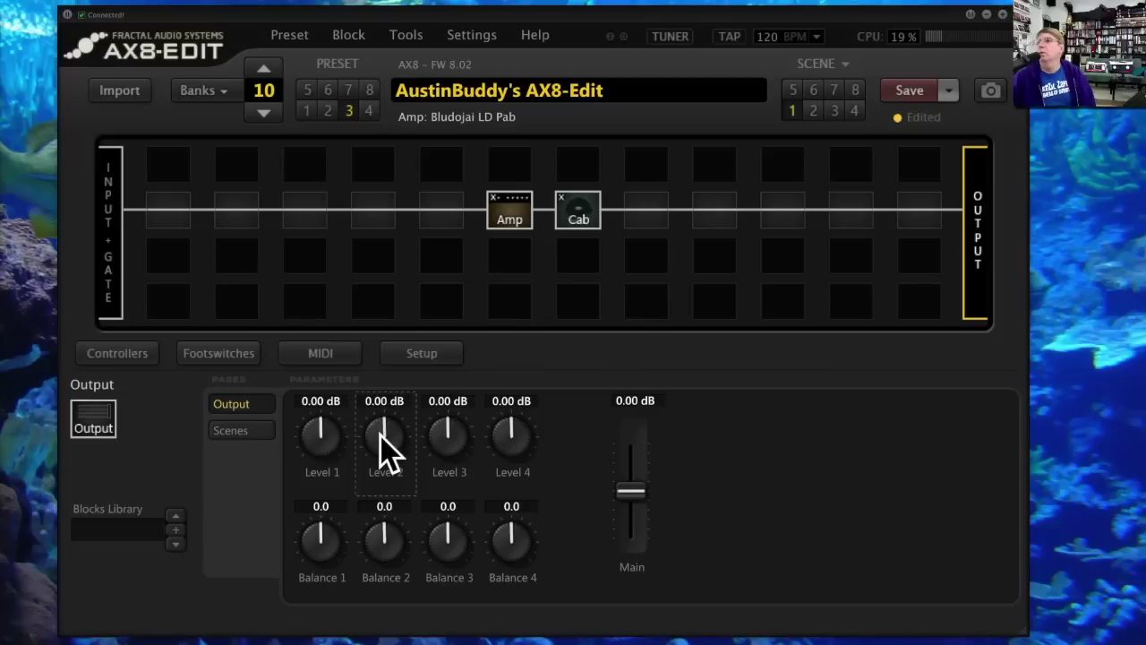
{"action": "mouse_move", "coordinate": [383, 537]}
{"action": "left_mouse_down"}
{"action": "mouse_move", "coordinate": [383, 627]}
{"action": "mouse_move", "coordinate": [380, 320]}
{"action": "mouse_move", "coordinate": [377, 553]}
{"action": "left_mouse_up"}
{"action": "double_click", "coordinate": [377, 552]}
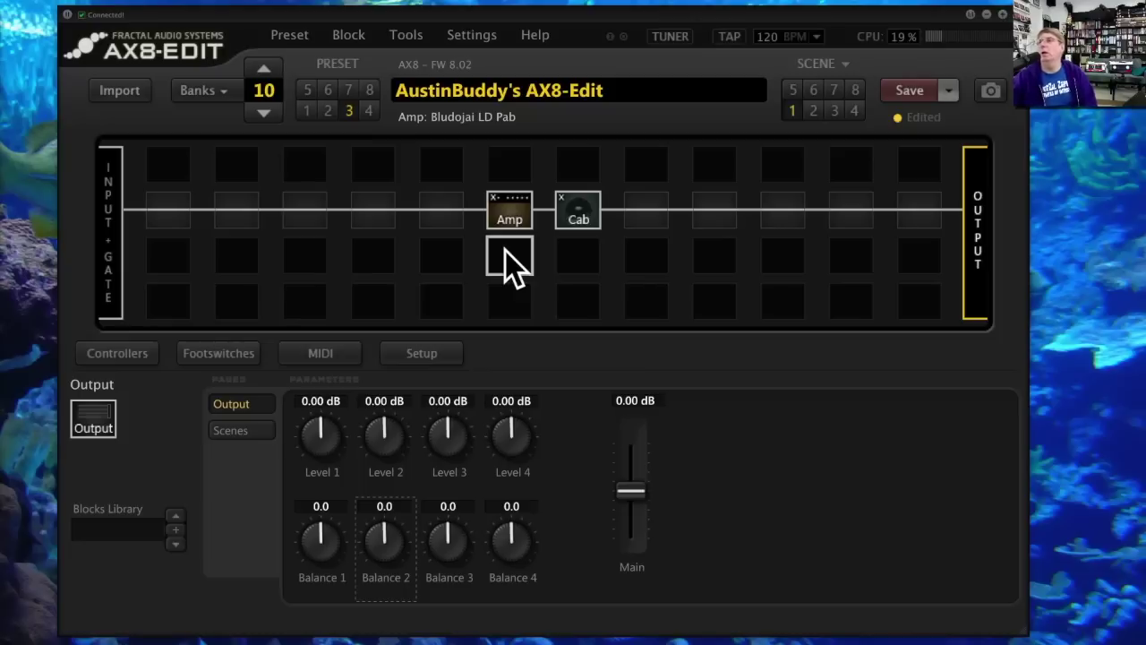
Step: Add a Reverb block in the eighth slot of the third row and feed it from the Cab block
{"action": "left_click", "coordinate": [638, 252]}
{"action": "right_click", "coordinate": [638, 250]}
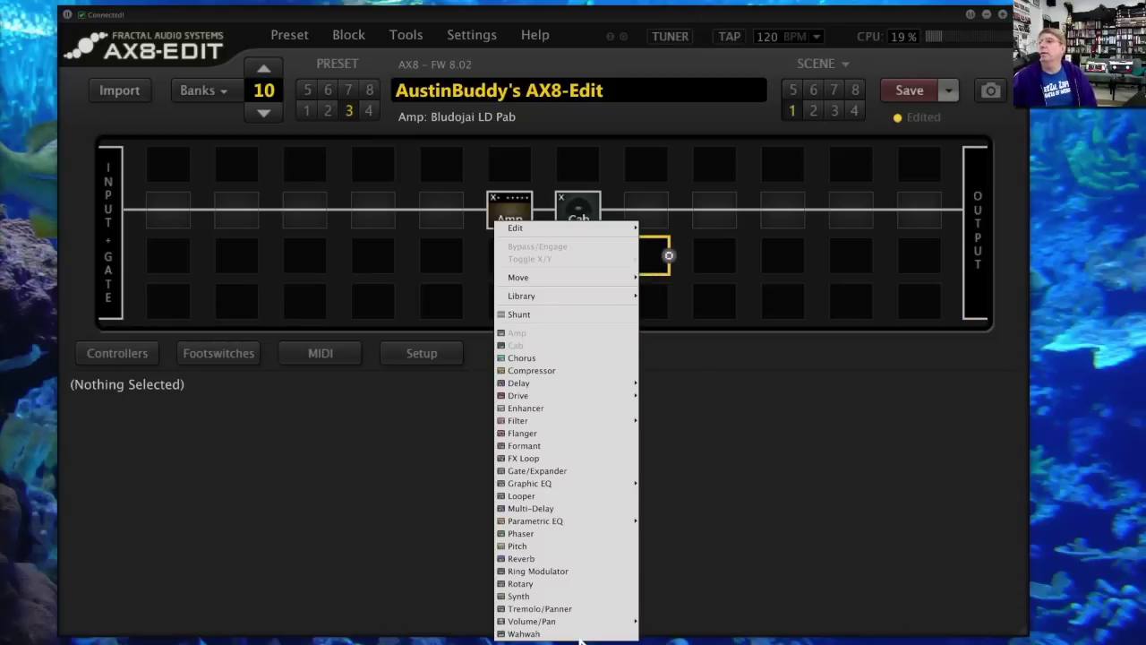
{"action": "left_click", "coordinate": [585, 556]}
{"action": "left_click_drag", "start_coordinate": [619, 255], "coordinate": [593, 208]}
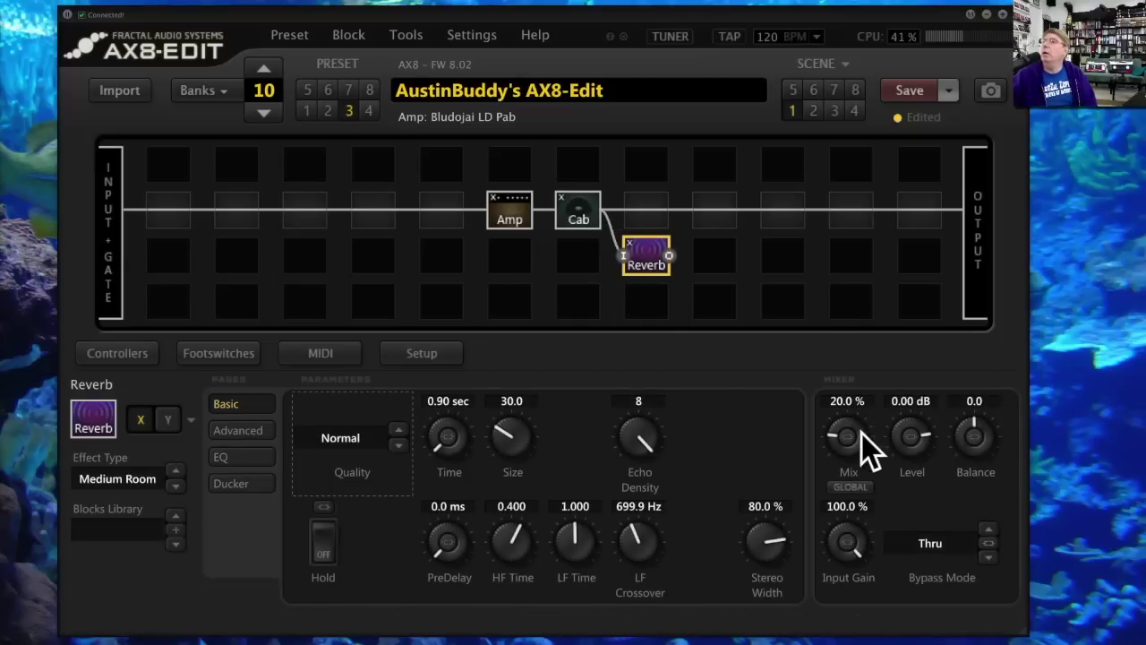
Step: Set the Reverb block's mix to 100% and its level to -15.06 dB
{"action": "left_click_drag", "start_coordinate": [849, 434], "coordinate": [867, 22]}
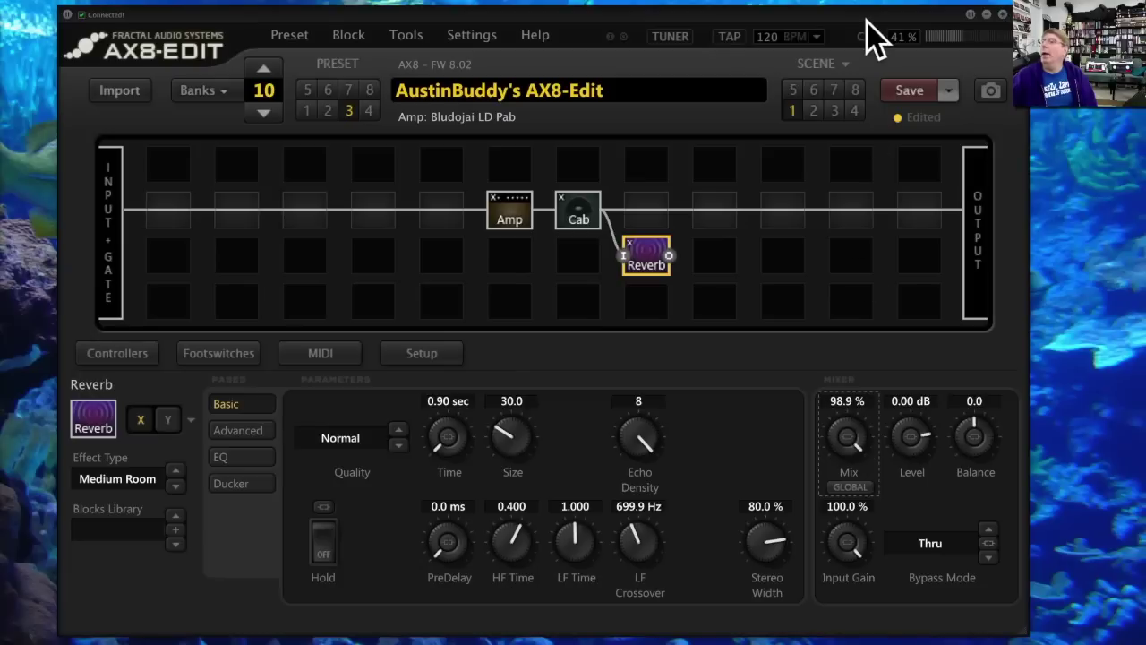
{"action": "left_click_drag", "start_coordinate": [906, 430], "coordinate": [902, 470]}
{"action": "scroll", "coordinate": [852, 426], "scroll_direction": "up", "scroll_amount": 1}
{"action": "scroll", "coordinate": [910, 436], "scroll_direction": "down", "scroll_amount": 1}
{"action": "mouse_move", "coordinate": [896, 472]}
{"action": "left_mouse_down"}
{"action": "mouse_move", "coordinate": [896, 442]}
{"action": "mouse_move", "coordinate": [895, 480]}
{"action": "mouse_move", "coordinate": [897, 443]}
{"action": "mouse_move", "coordinate": [899, 453]}
{"action": "left_mouse_up"}
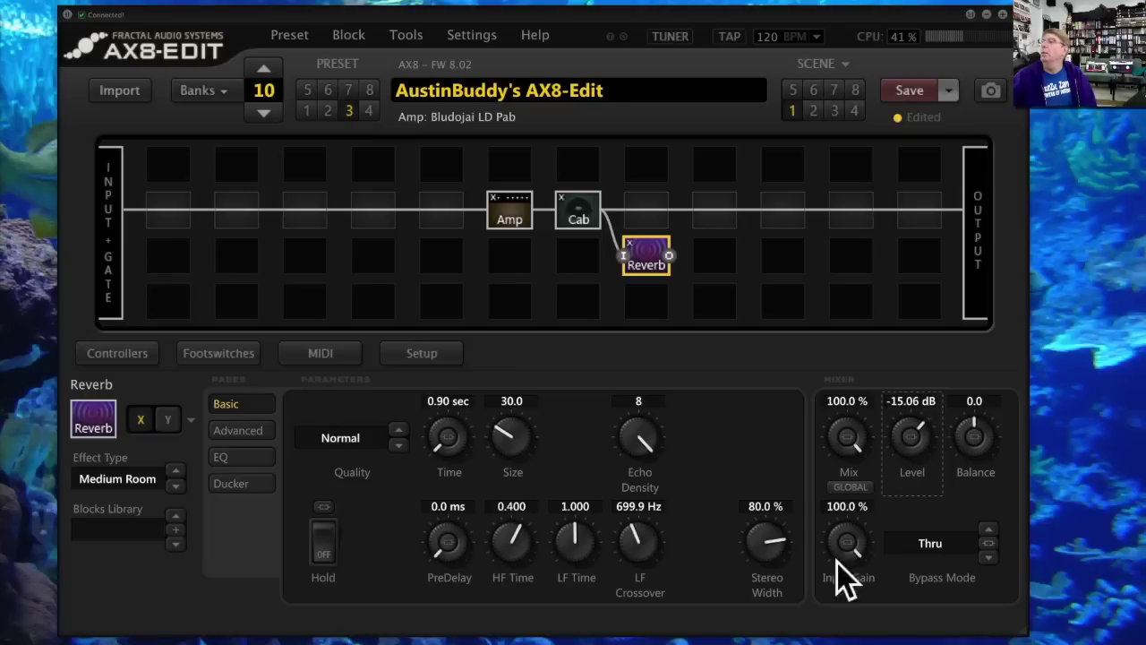
Step: Route the Reverb block along the third row to the output and reset the Reverb level to its default
{"action": "left_click", "coordinate": [670, 255]}
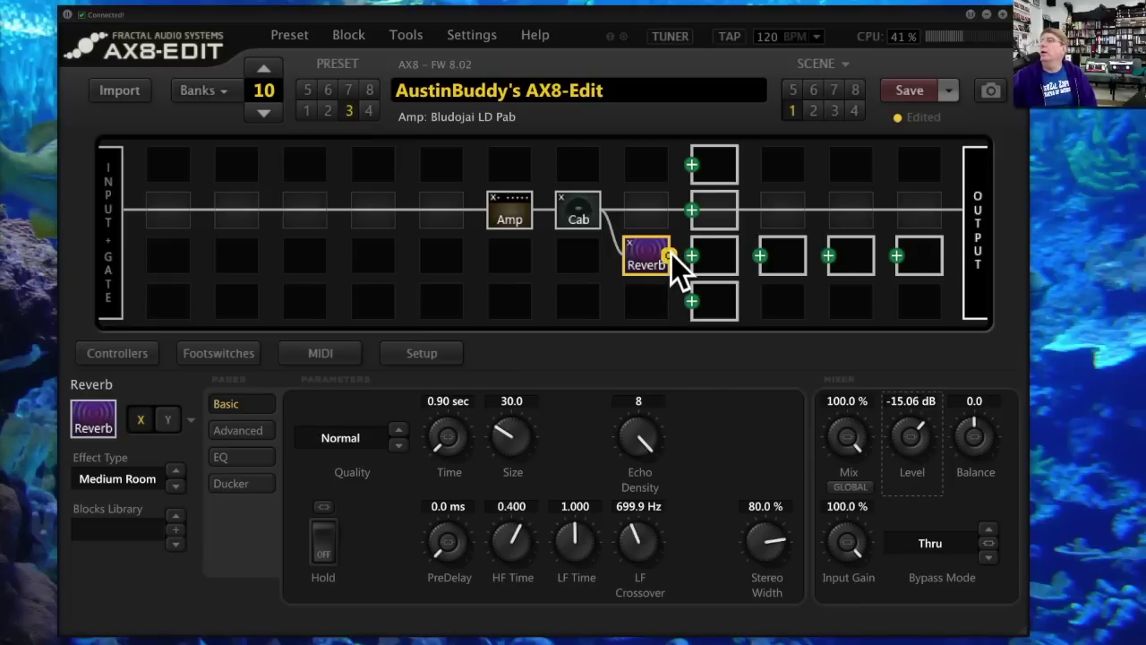
{"action": "left_click", "coordinate": [897, 257]}
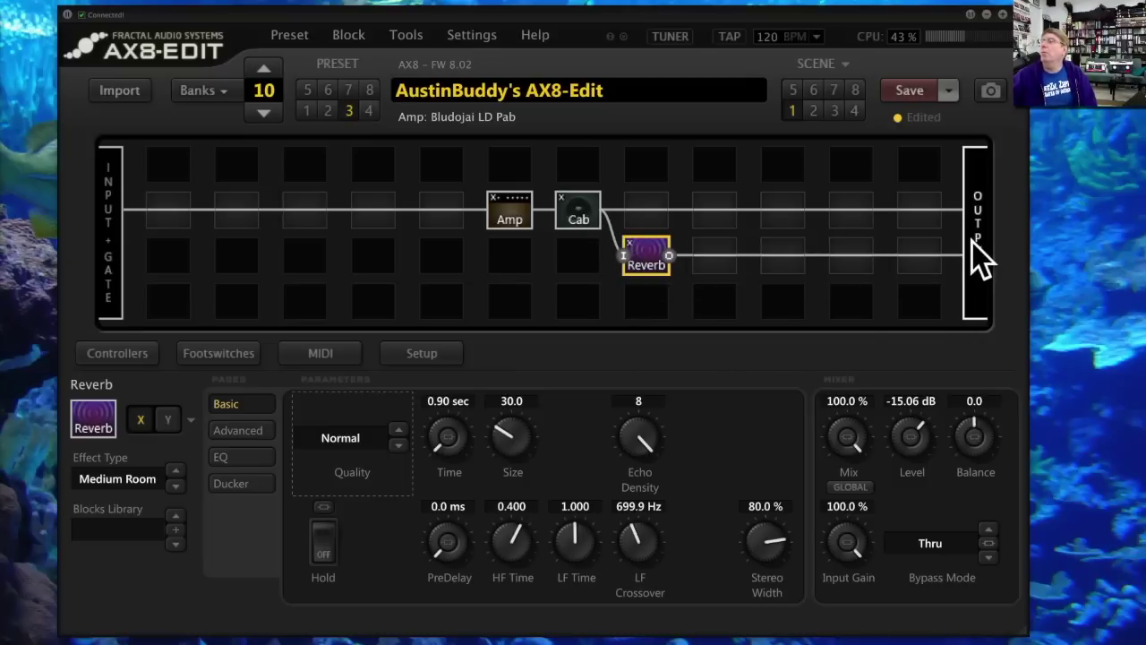
{"action": "scroll", "coordinate": [910, 433], "scroll_direction": "down", "scroll_amount": 5}
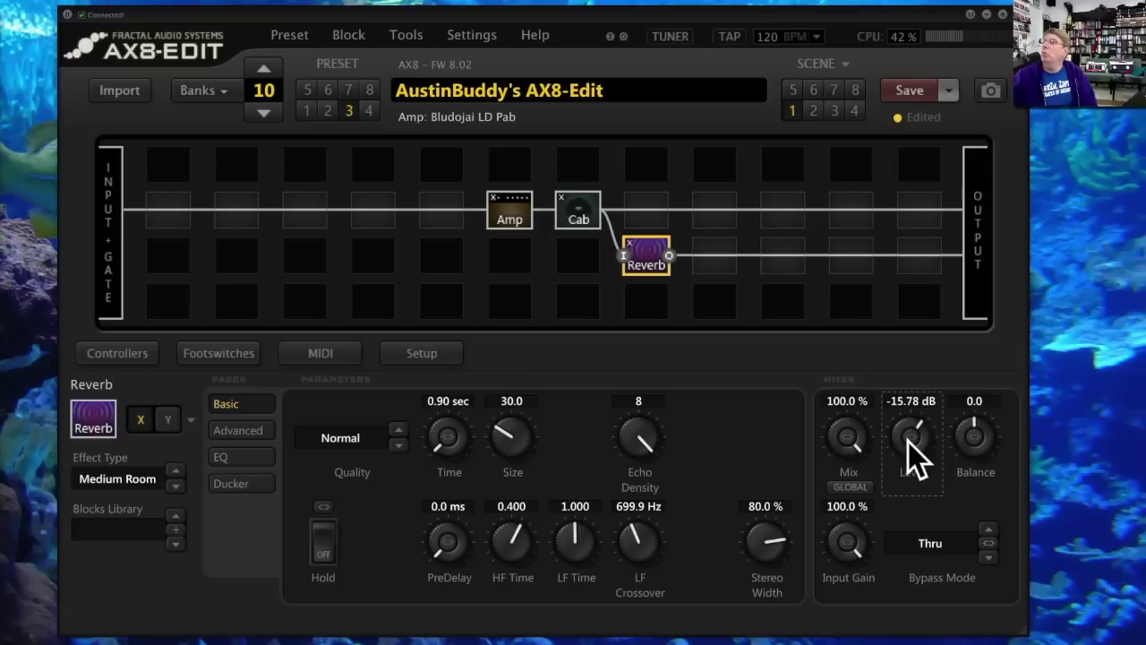
{"action": "double_click", "coordinate": [908, 433]}
Step: In the Output block, set Level 3 to -8.49 dB and Balance 3 to 100
{"action": "left_click", "coordinate": [979, 252]}
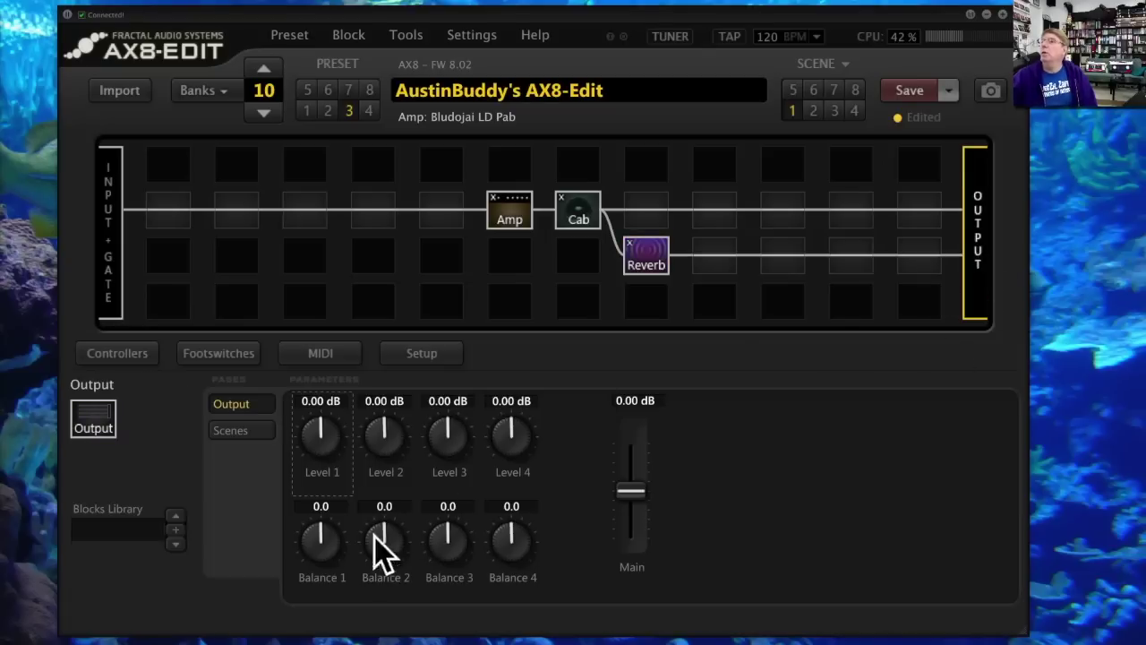
{"action": "left_click_drag", "start_coordinate": [444, 450], "coordinate": [409, 511]}
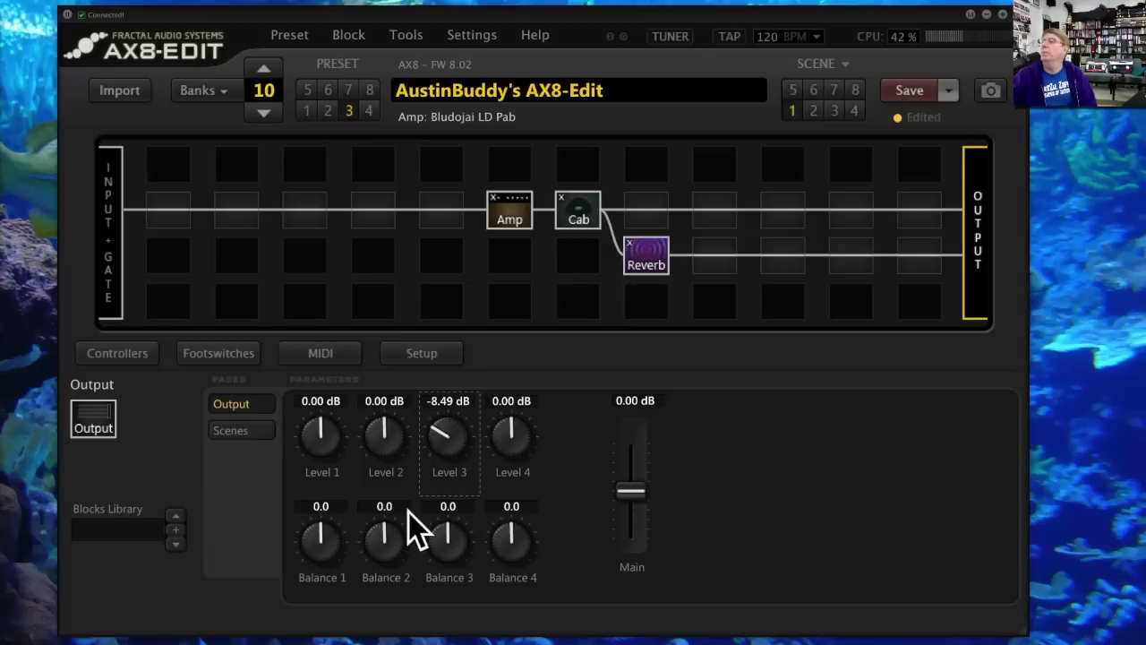
{"action": "left_click_drag", "start_coordinate": [446, 538], "coordinate": [492, 305]}
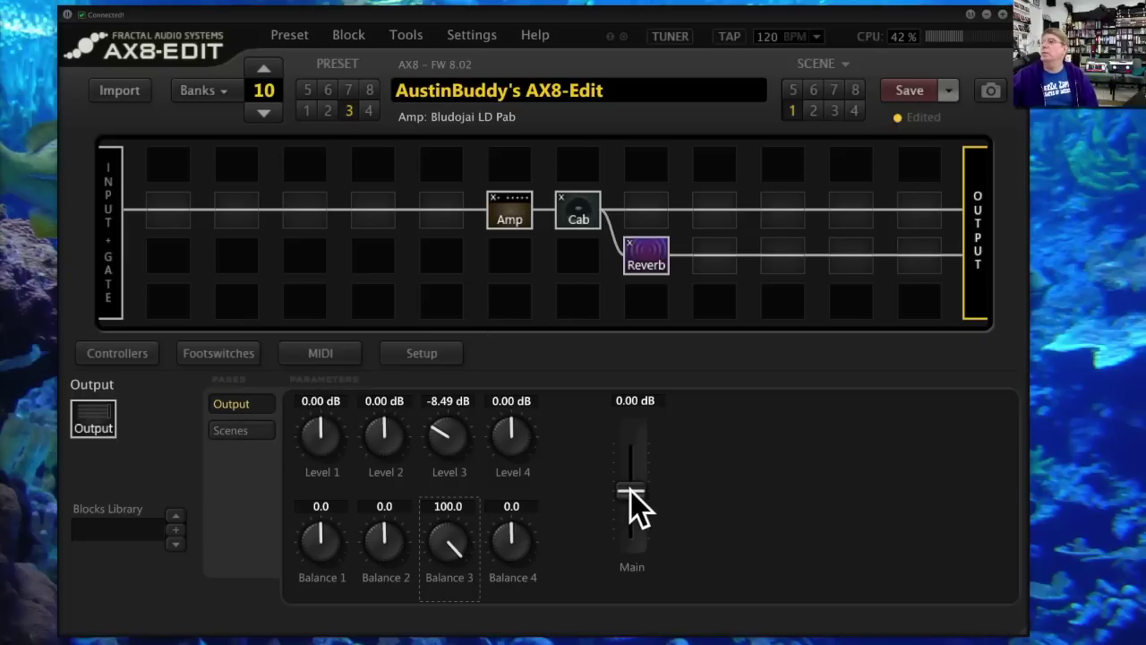
{"action": "mouse_move", "coordinate": [630, 490]}
{"action": "left_mouse_down"}
{"action": "mouse_move", "coordinate": [632, 476]}
{"action": "mouse_move", "coordinate": [631, 488]}
{"action": "left_mouse_up"}
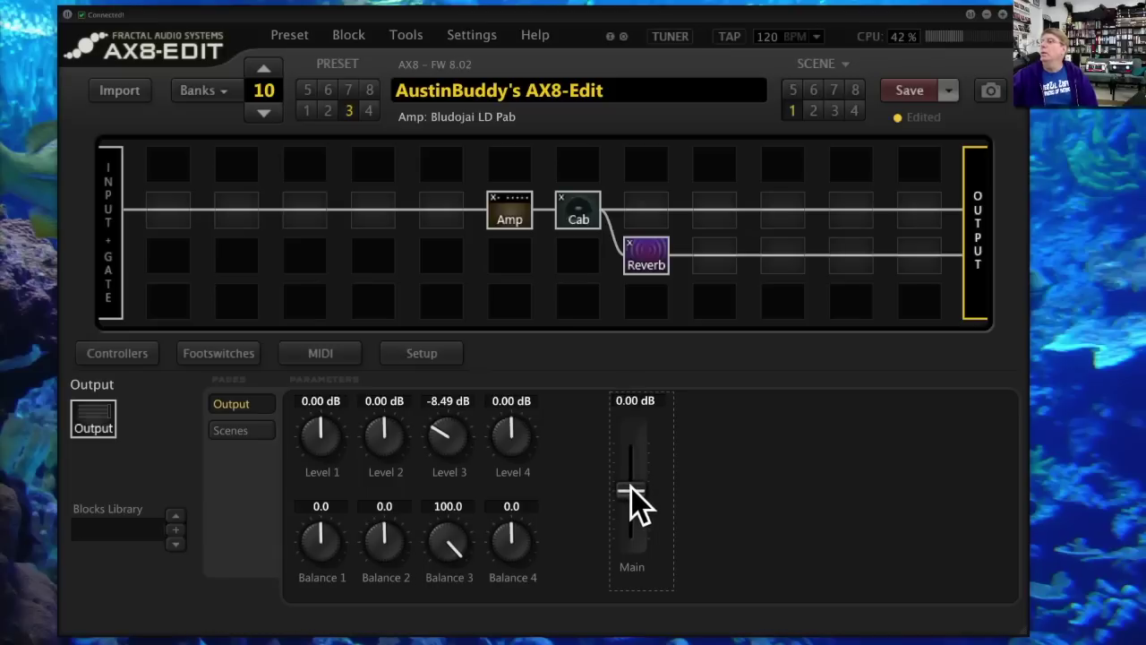
Step: In the Output block's scene levels, try Main Scene 2 at 3.60 dB, reset it, and set Main Scene 3 to -4.80 dB
{"action": "left_click", "coordinate": [504, 215]}
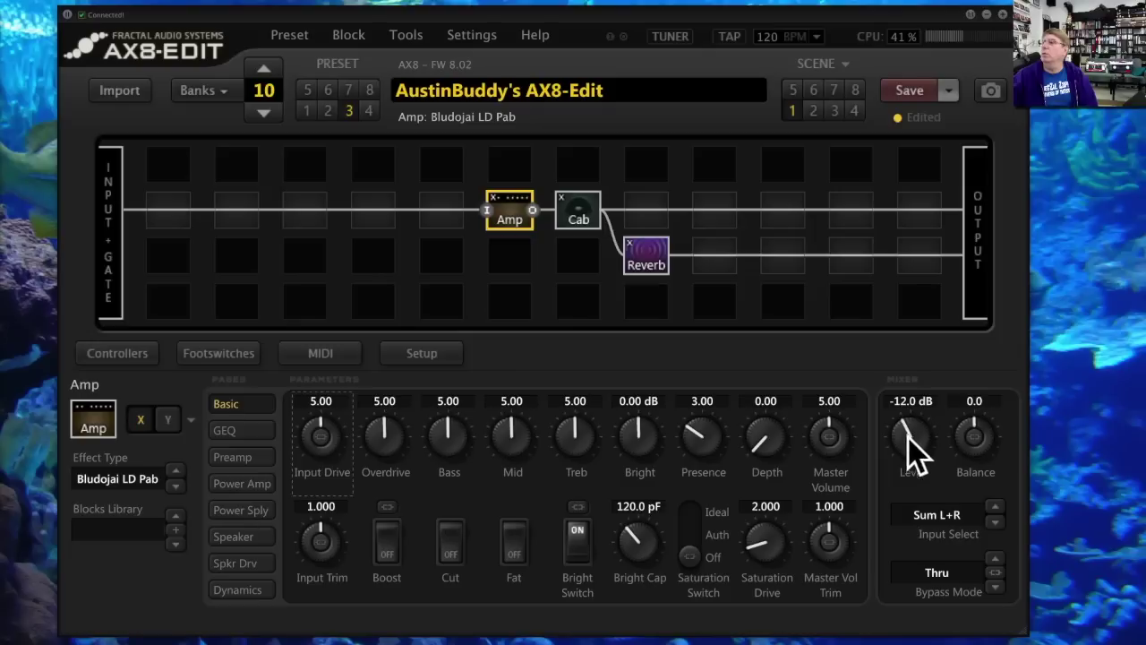
{"action": "left_click", "coordinate": [985, 222]}
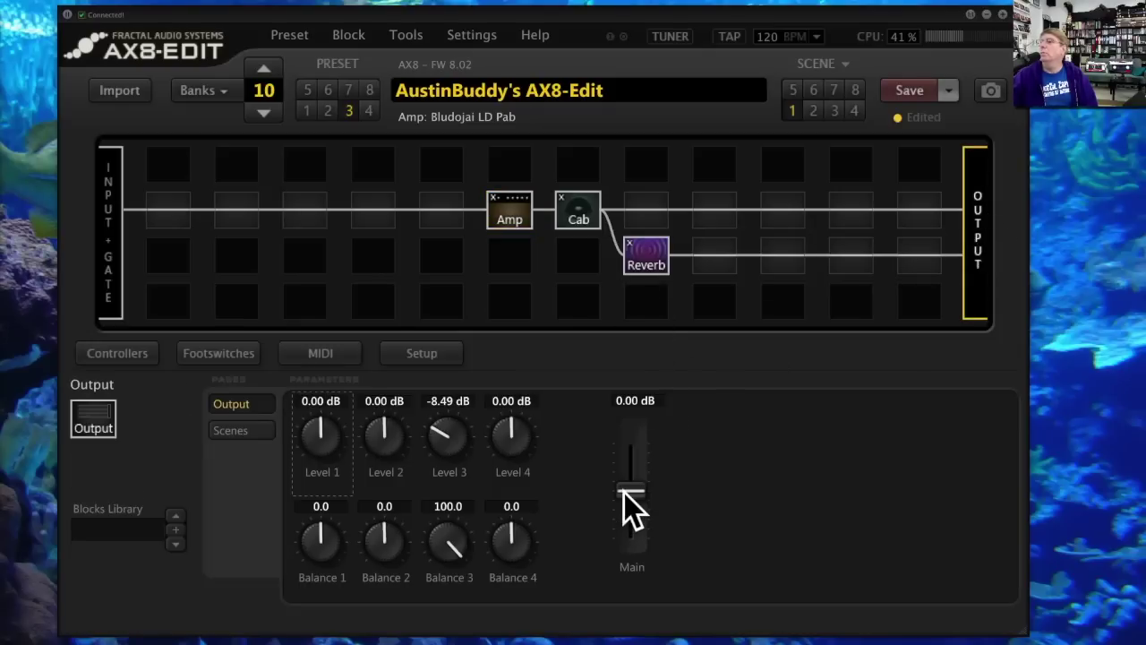
{"action": "left_click", "coordinate": [239, 430]}
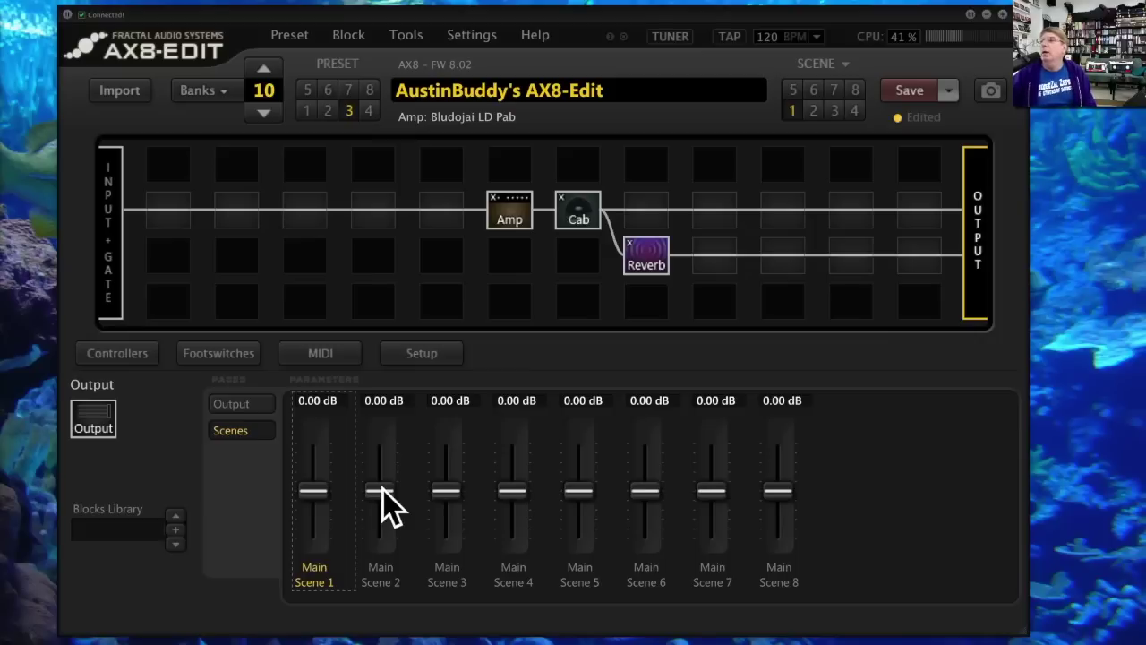
{"action": "left_click_drag", "start_coordinate": [384, 490], "coordinate": [387, 479]}
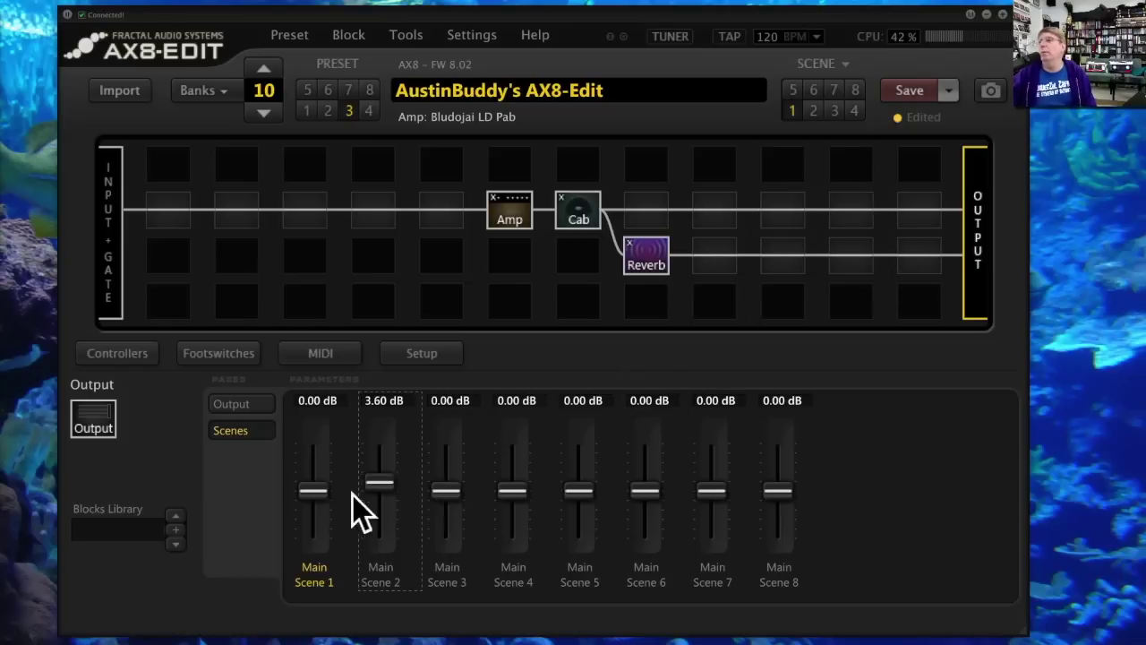
{"action": "double_click", "coordinate": [378, 485]}
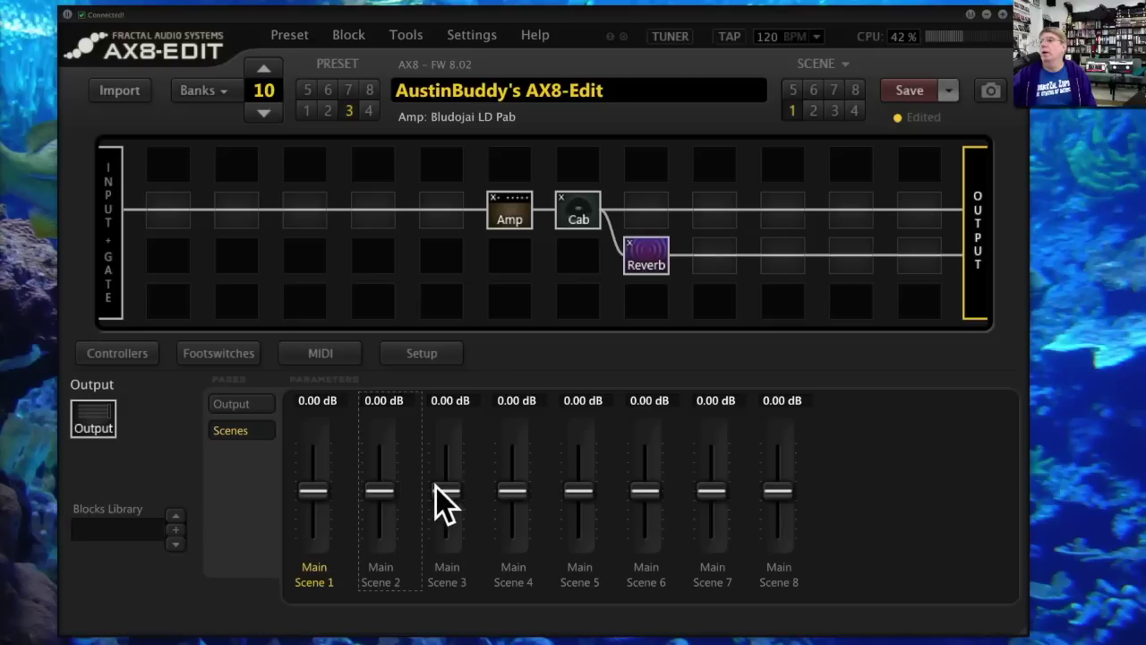
{"action": "left_click_drag", "start_coordinate": [445, 493], "coordinate": [445, 501]}
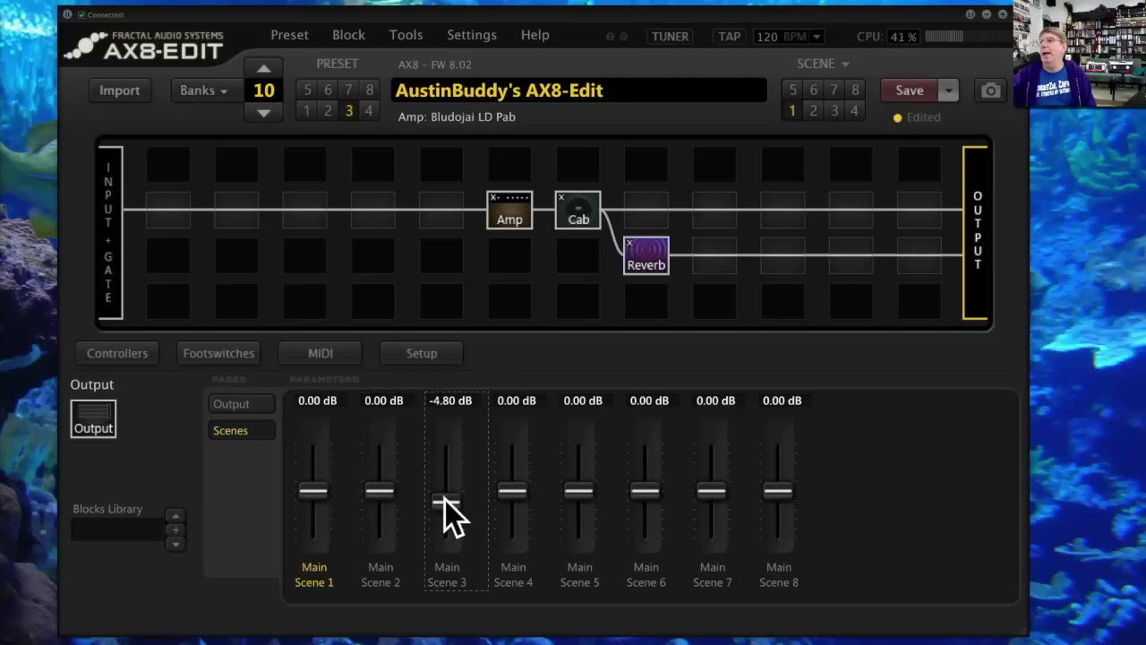
{"action": "left_click", "coordinate": [255, 405]}
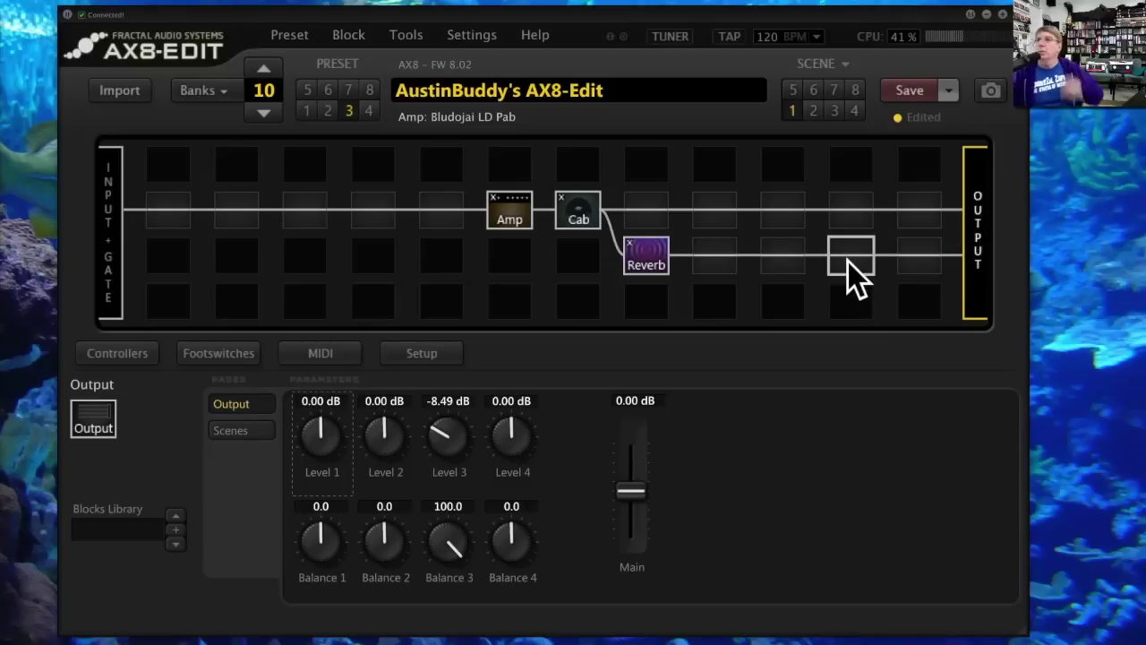
Step: Add a Drive 1 block in the fourth slot and a Wahwah block in the second slot of the second row
{"action": "left_click", "coordinate": [376, 215]}
{"action": "right_click", "coordinate": [373, 211]}
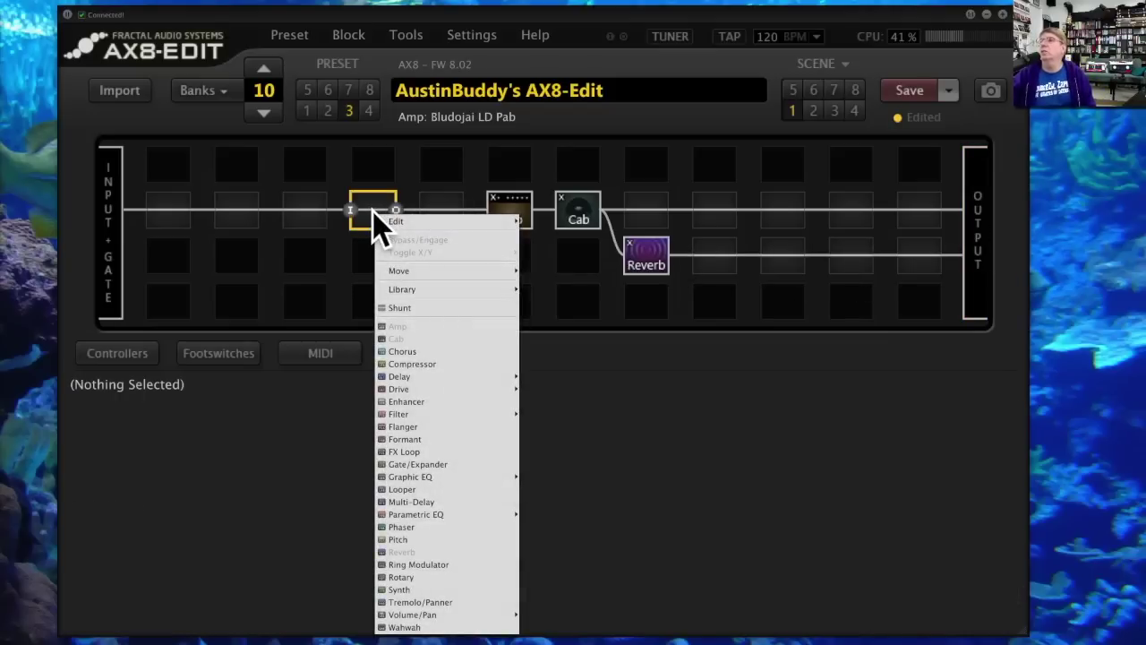
{"action": "mouse_move", "coordinate": [455, 387]}
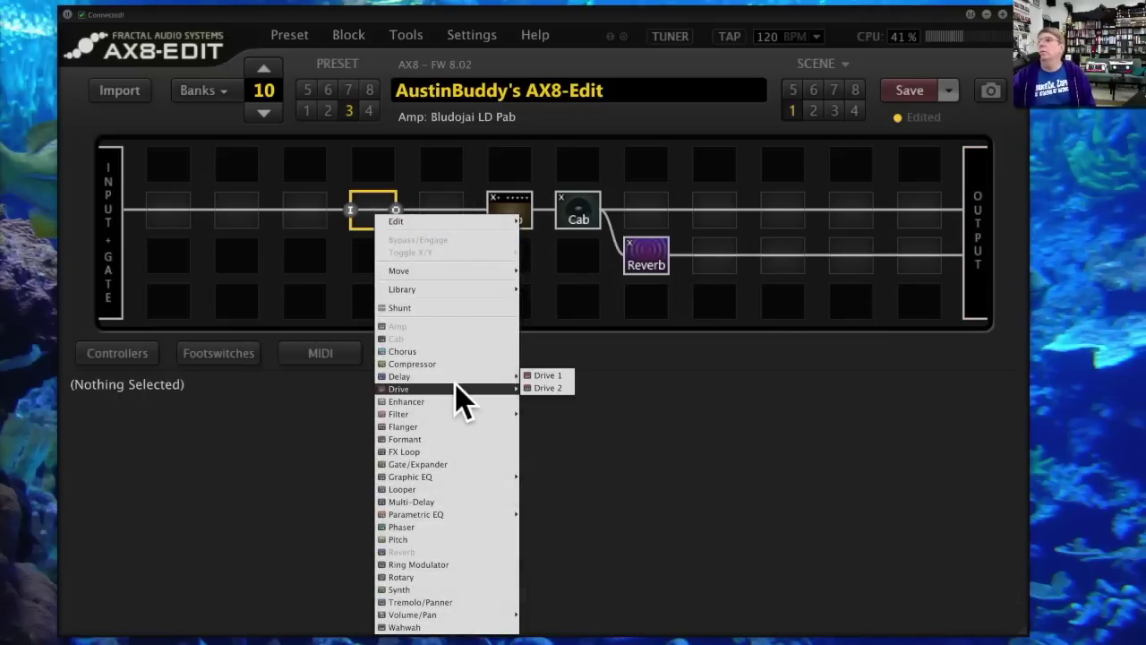
{"action": "left_click", "coordinate": [565, 370]}
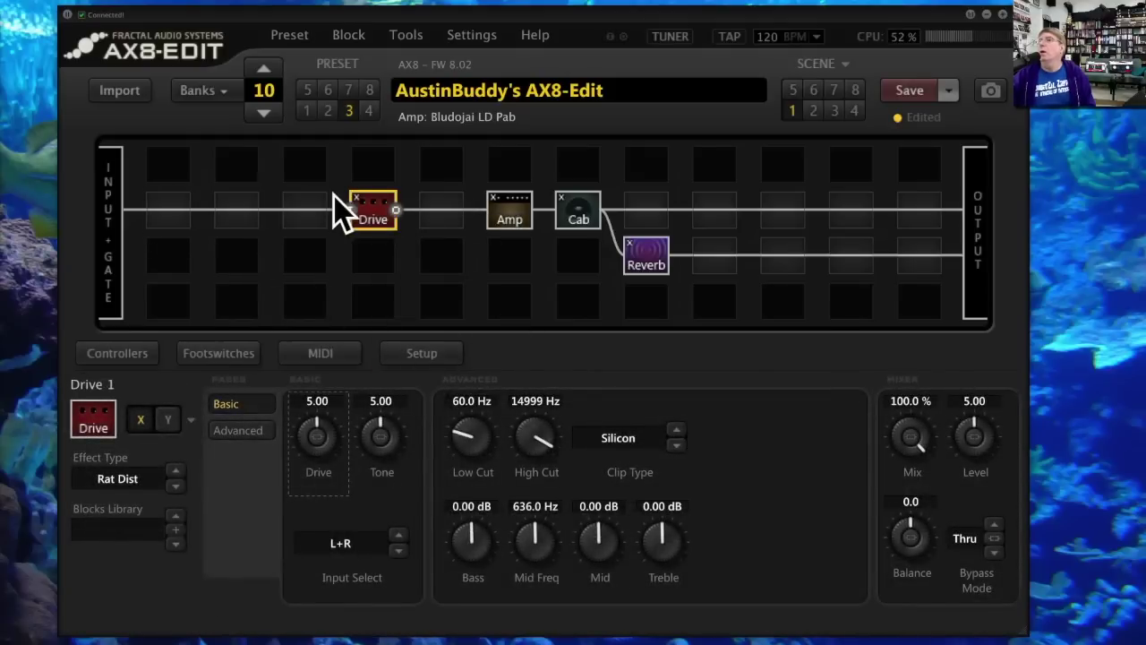
{"action": "right_click", "coordinate": [234, 206]}
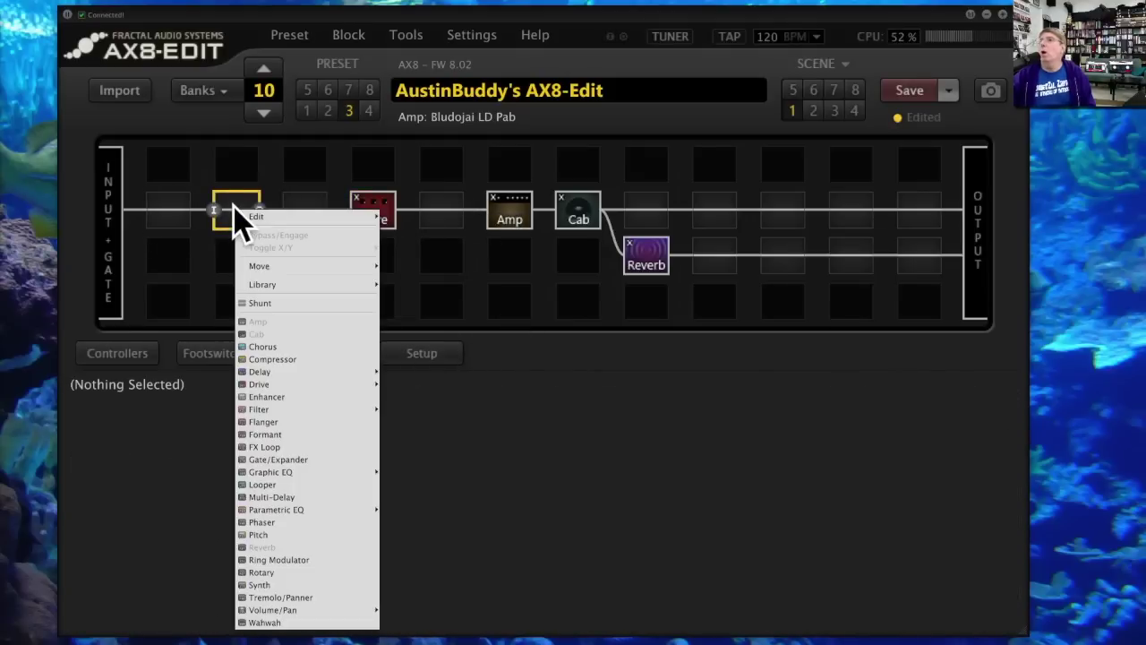
{"action": "left_click", "coordinate": [309, 622]}
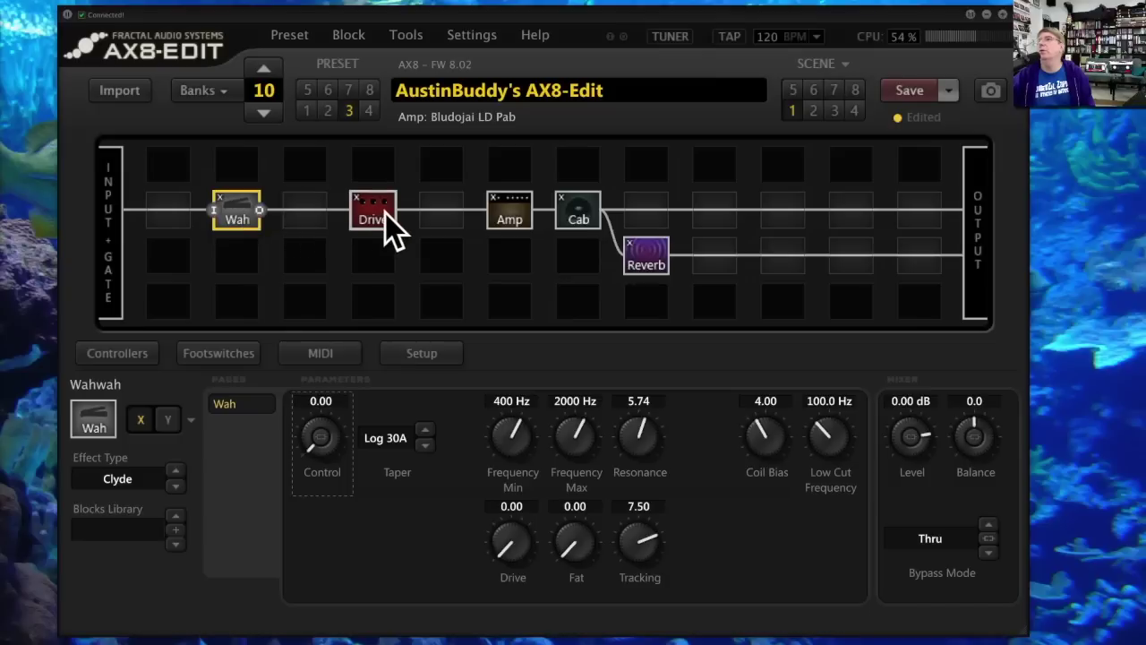
Step: Change the Cab block's effect type to Stereo UltraRes
{"action": "left_click", "coordinate": [504, 212]}
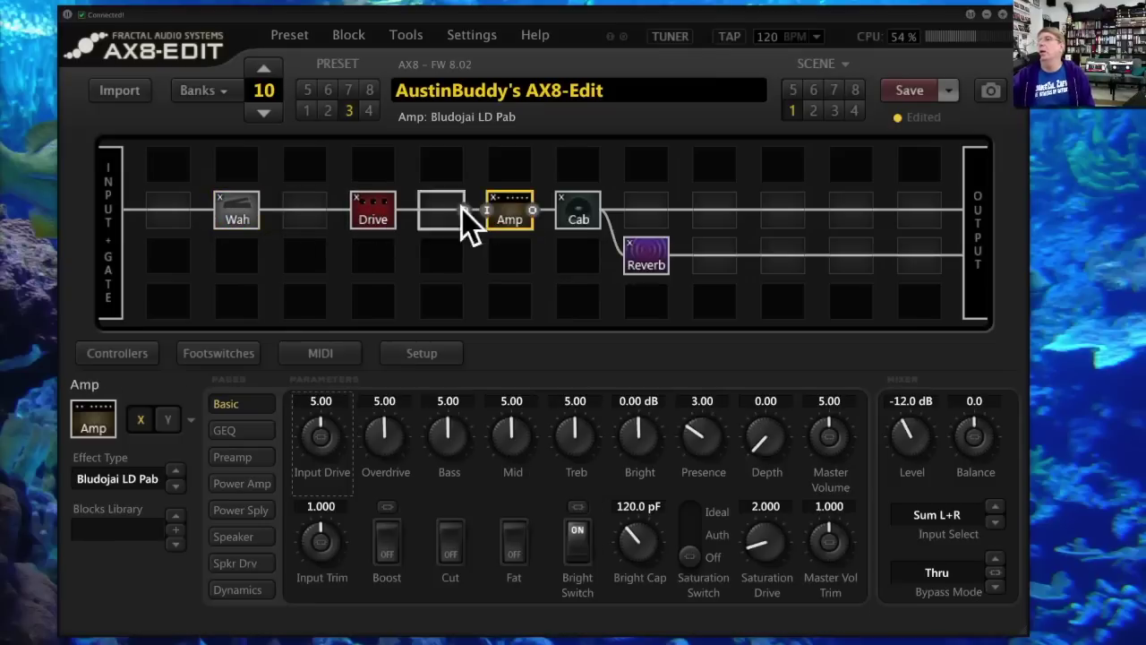
{"action": "left_click", "coordinate": [575, 208]}
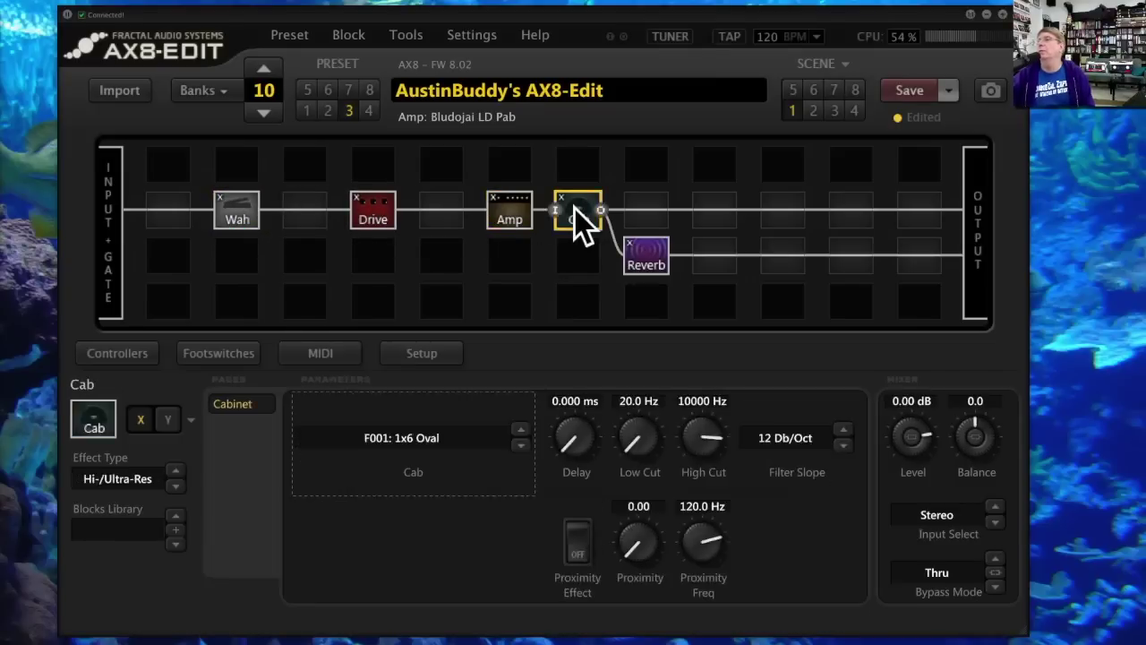
{"action": "left_click", "coordinate": [136, 482]}
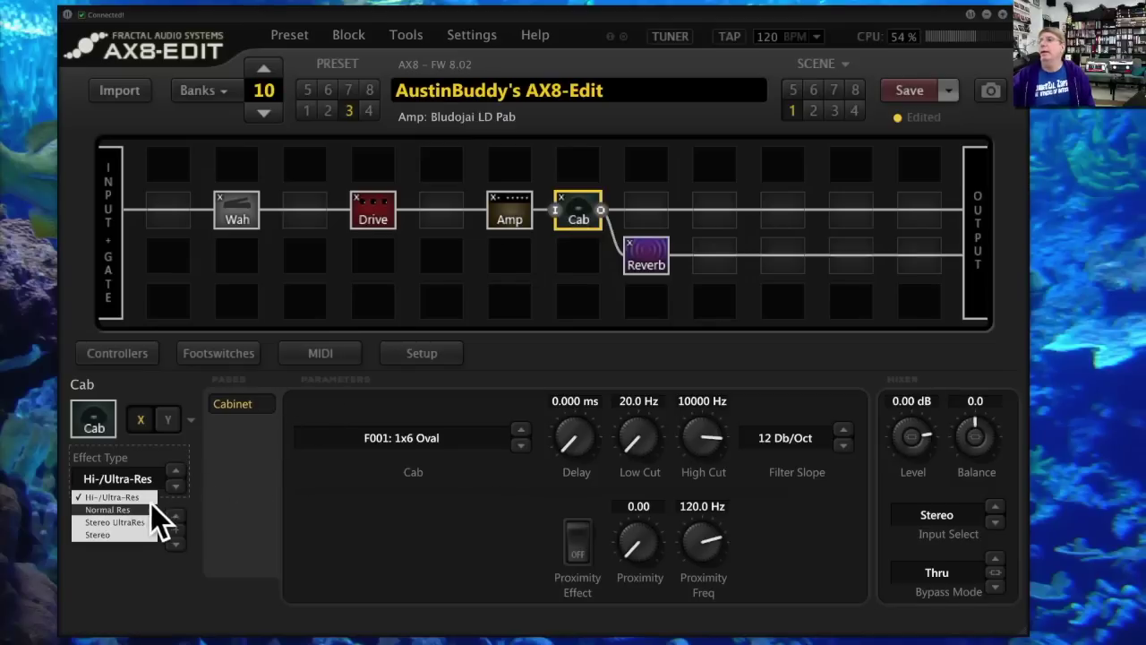
{"action": "left_click", "coordinate": [146, 519]}
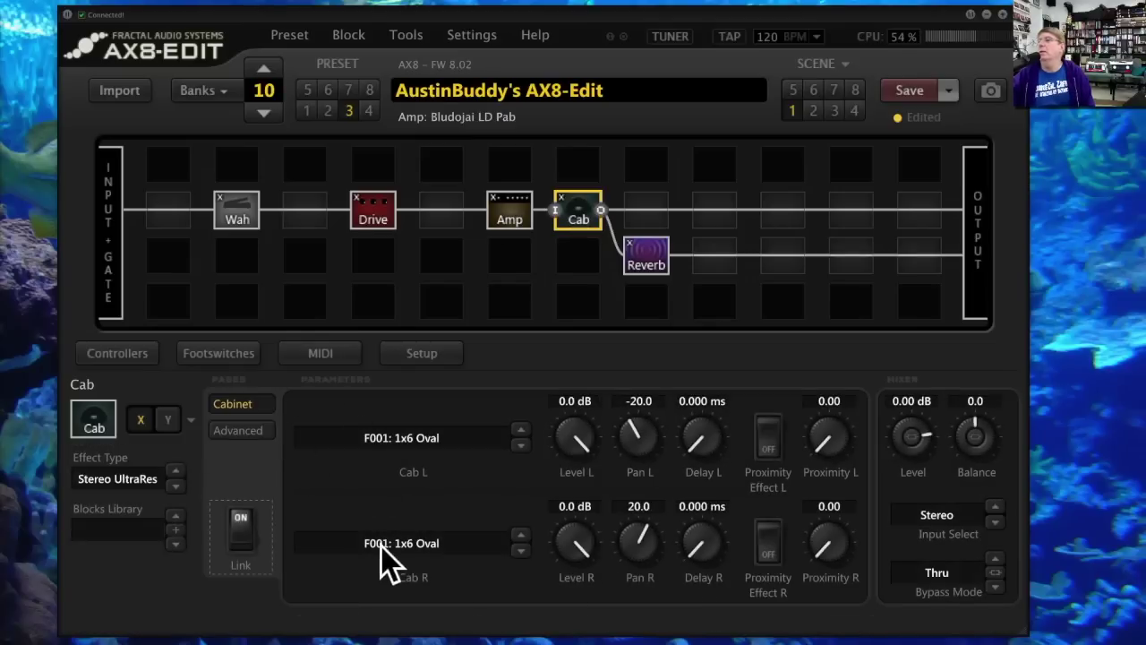
Step: Load F002: 1x8 Tweed as Cab R and widen the panning to -59.8 for Pan L and 62.4 for Pan R
{"action": "left_click", "coordinate": [448, 540]}
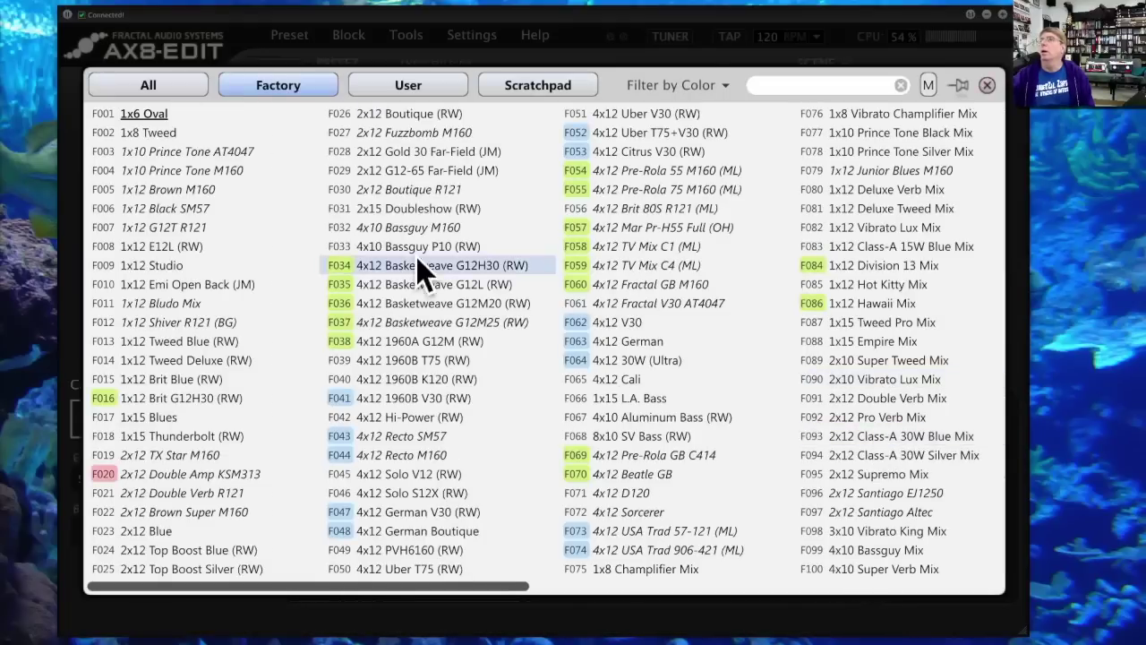
{"action": "left_click", "coordinate": [251, 135]}
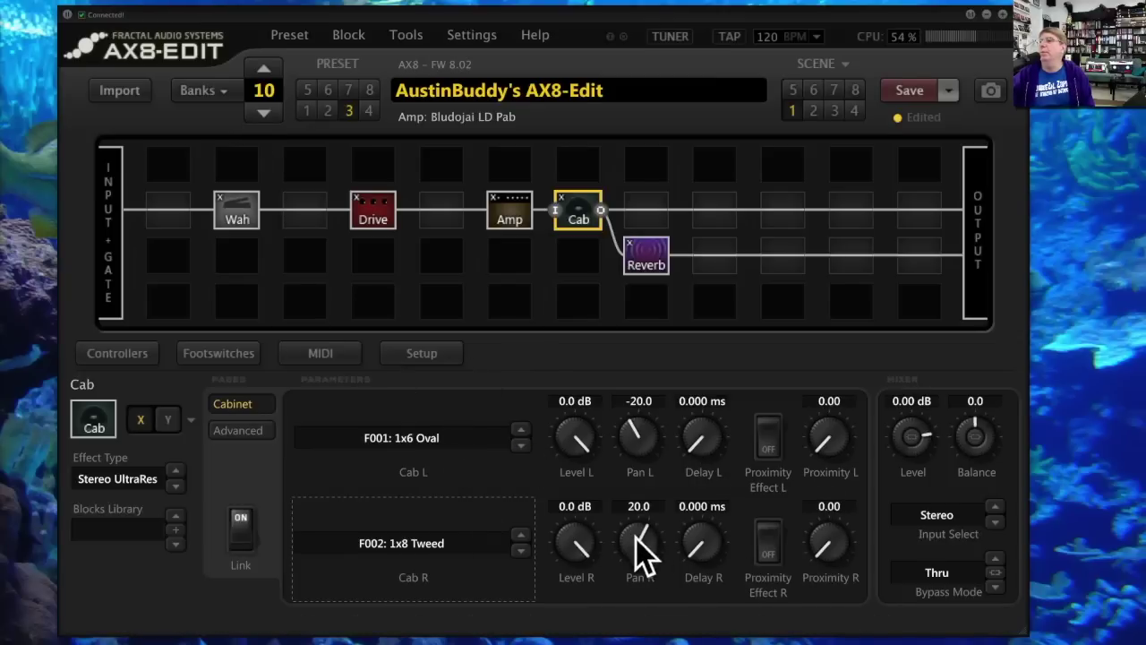
{"action": "mouse_move", "coordinate": [642, 417]}
{"action": "left_mouse_down"}
{"action": "mouse_move", "coordinate": [602, 483]}
{"action": "mouse_move", "coordinate": [659, 538]}
{"action": "mouse_move", "coordinate": [652, 434]}
{"action": "left_mouse_up"}
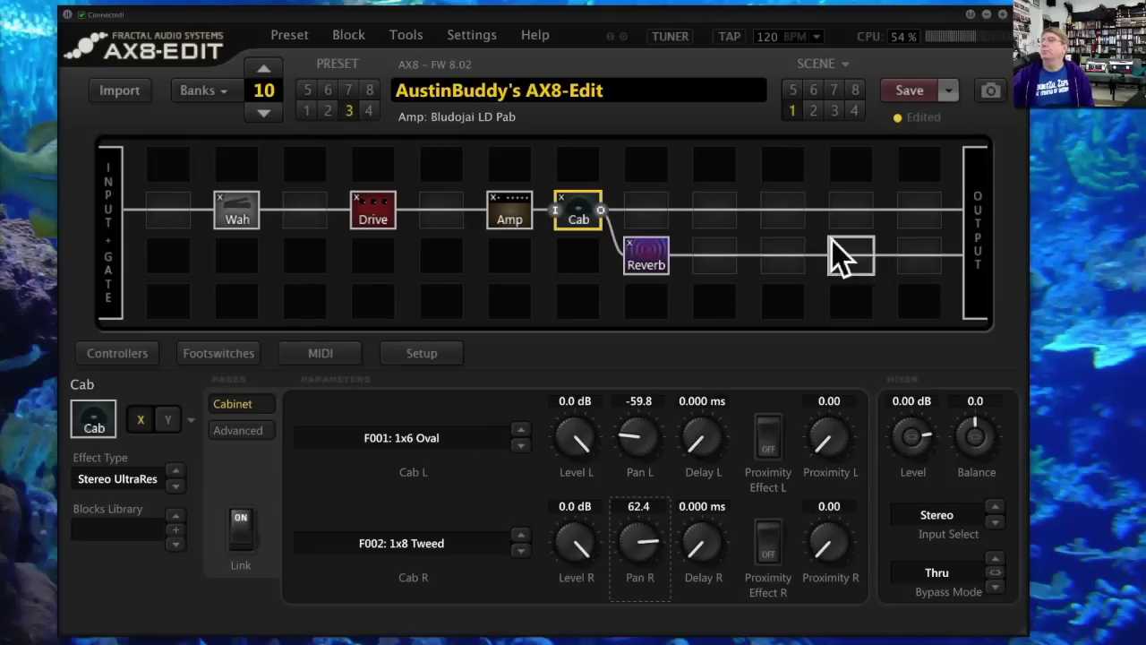
Step: Connect the Cab block to the eighth slot of the first row and insert a Delay block there
{"action": "left_click", "coordinate": [643, 178]}
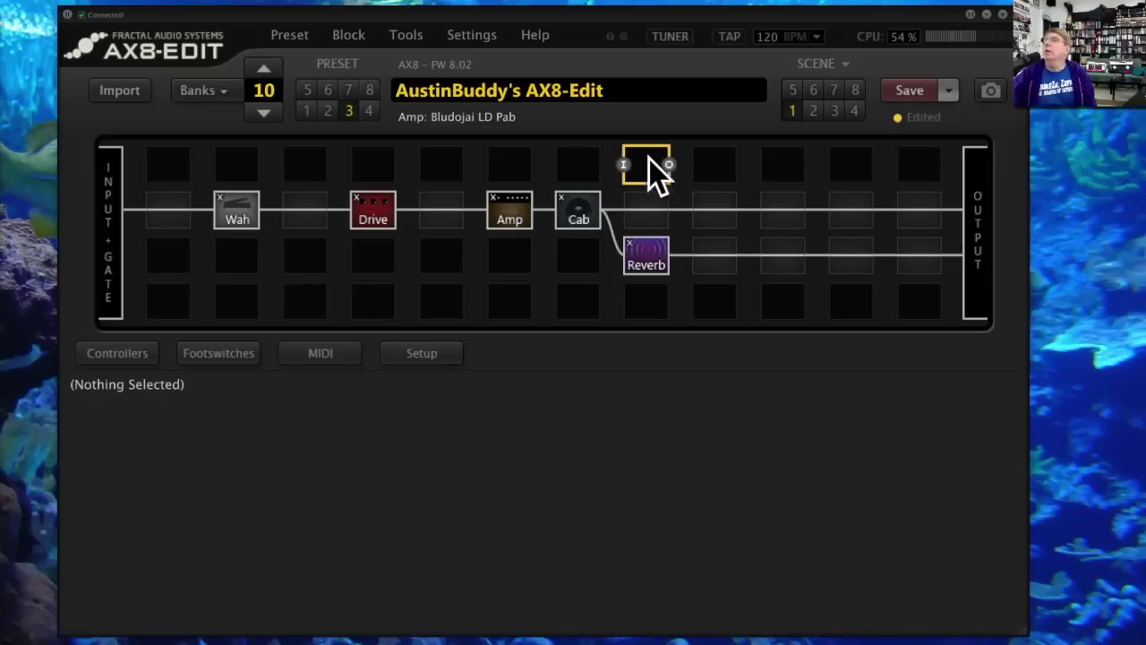
{"action": "left_click_drag", "start_coordinate": [602, 211], "coordinate": [627, 168]}
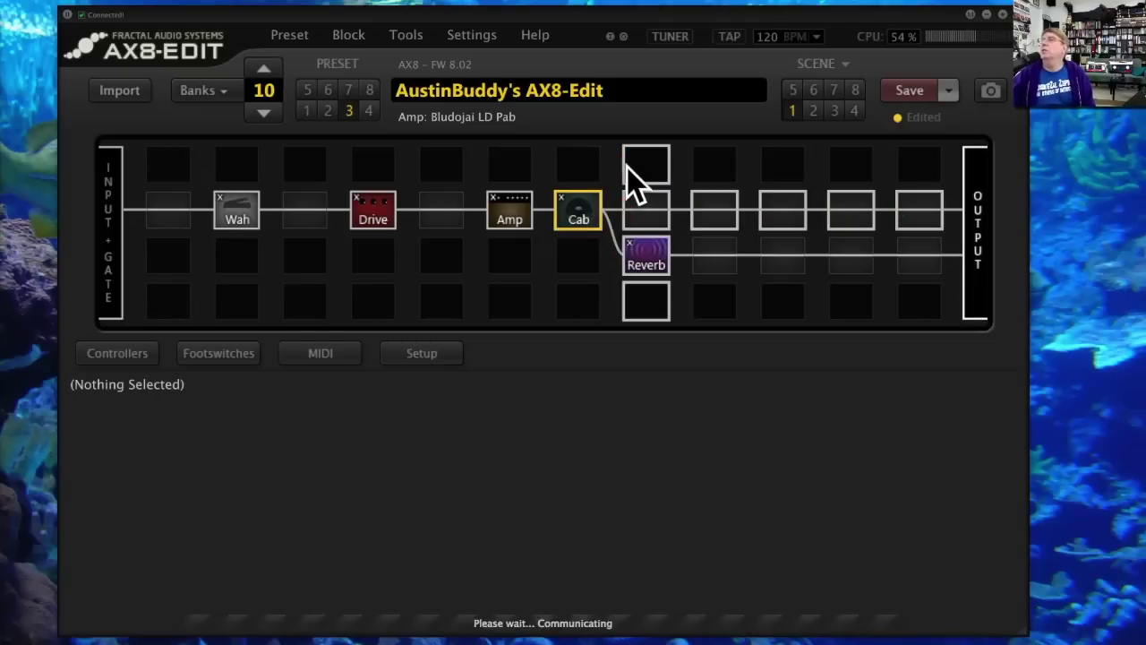
{"action": "left_click", "coordinate": [647, 167]}
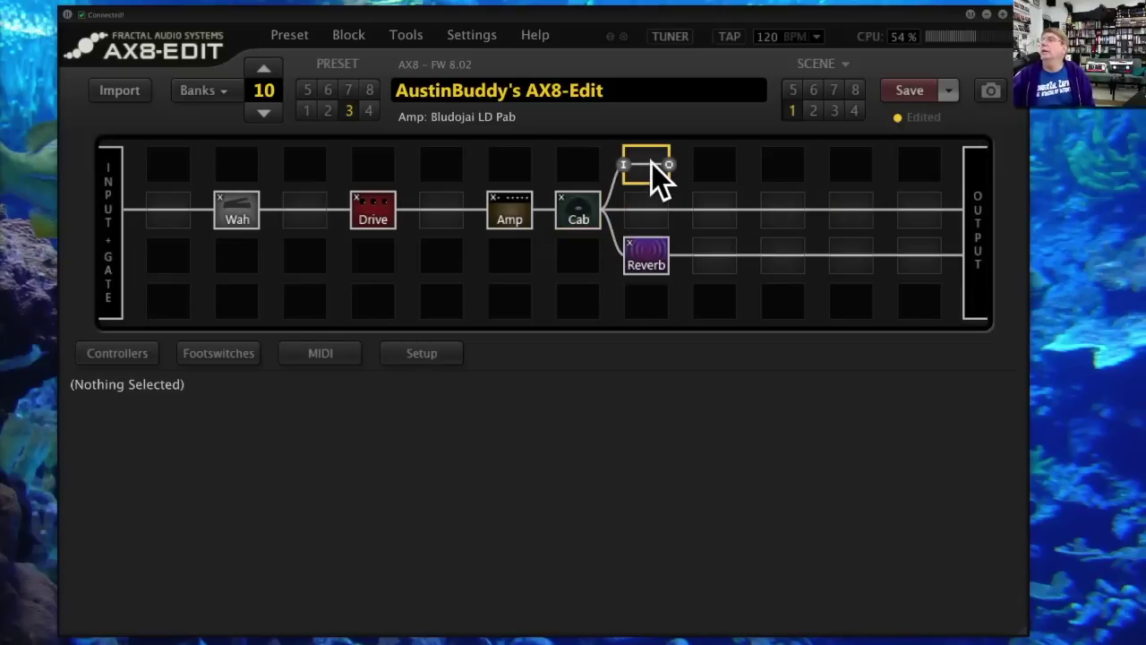
{"action": "right_click", "coordinate": [652, 163]}
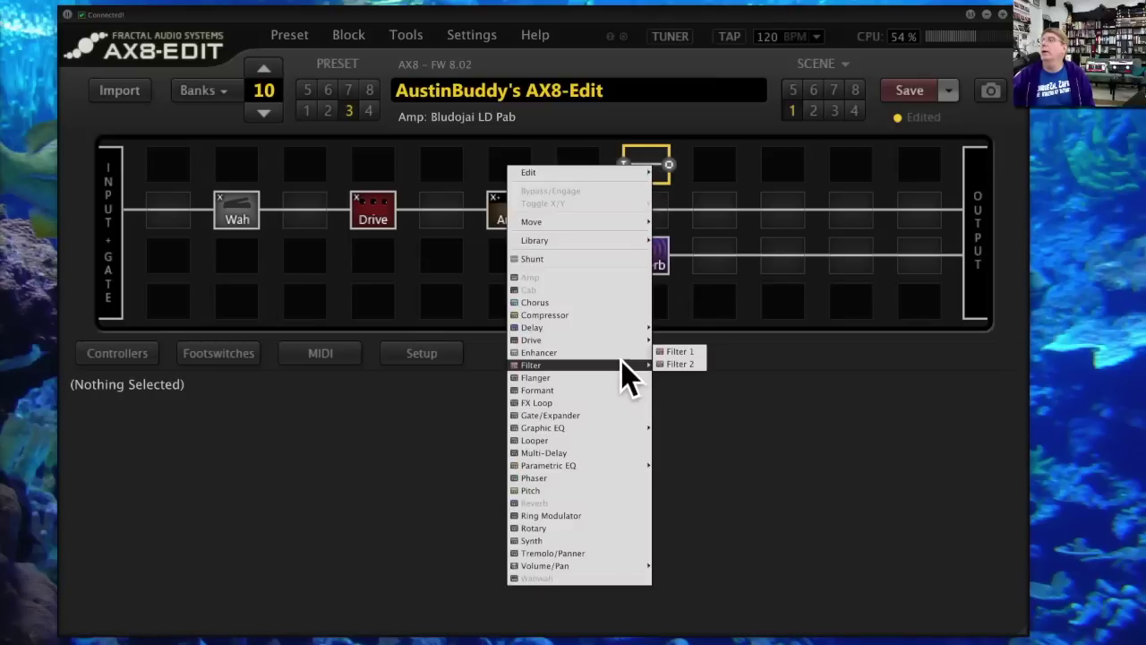
{"action": "mouse_move", "coordinate": [607, 320]}
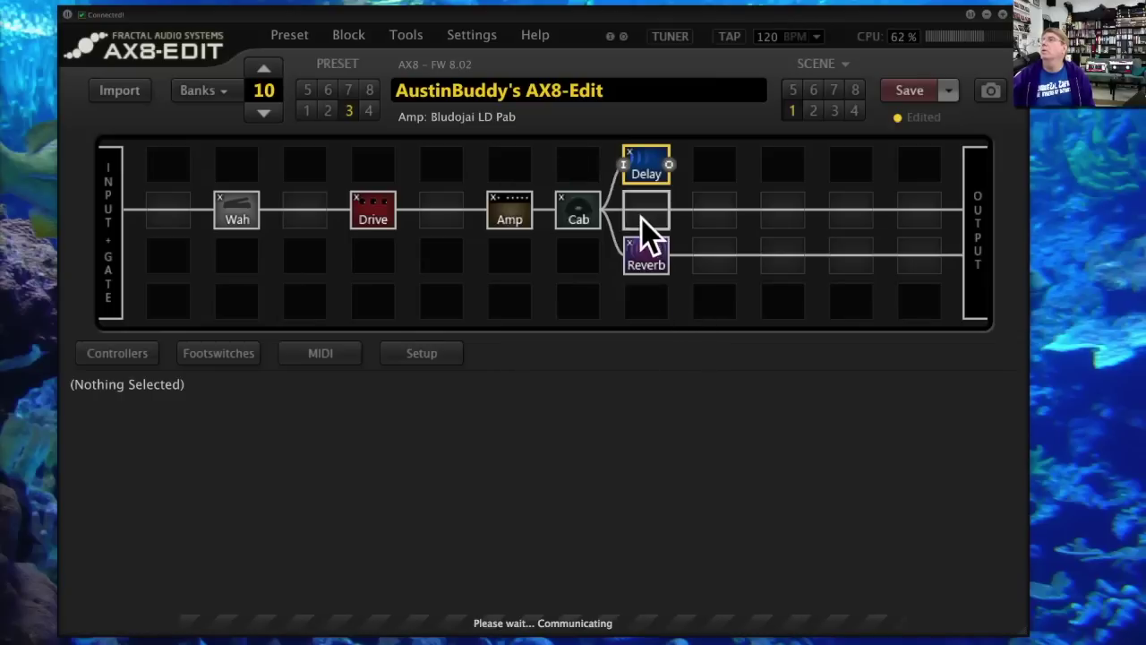
Step: Insert a Chorus block in the eighth slot of the second row, between the Delay and Reverb blocks
{"action": "right_click", "coordinate": [642, 211]}
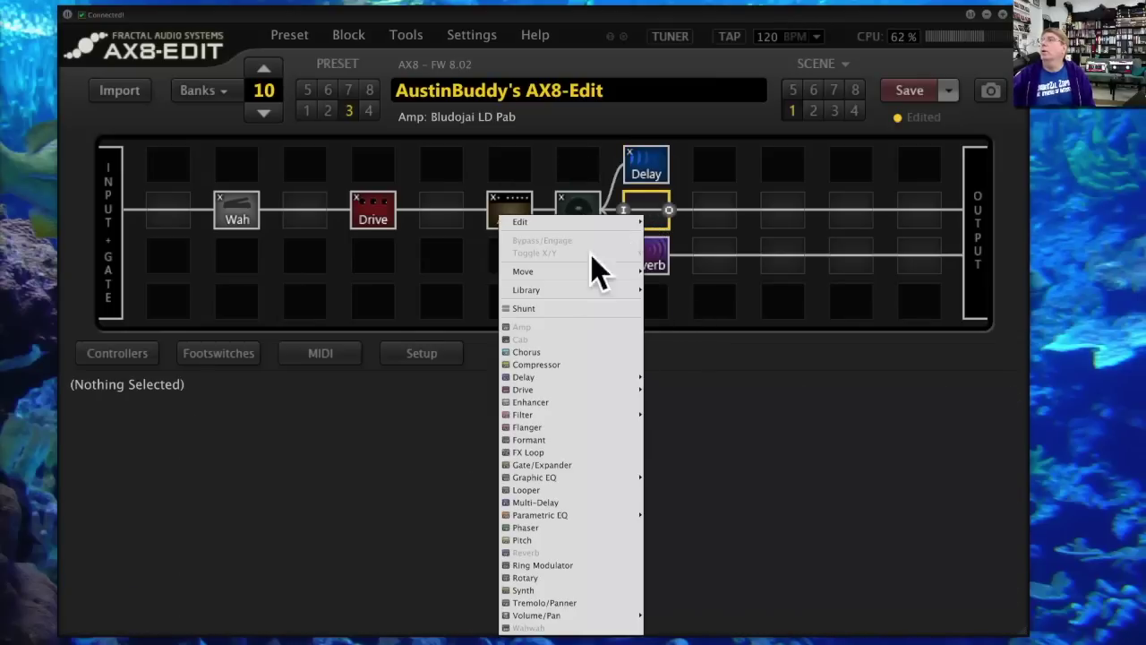
{"action": "left_click", "coordinate": [592, 351]}
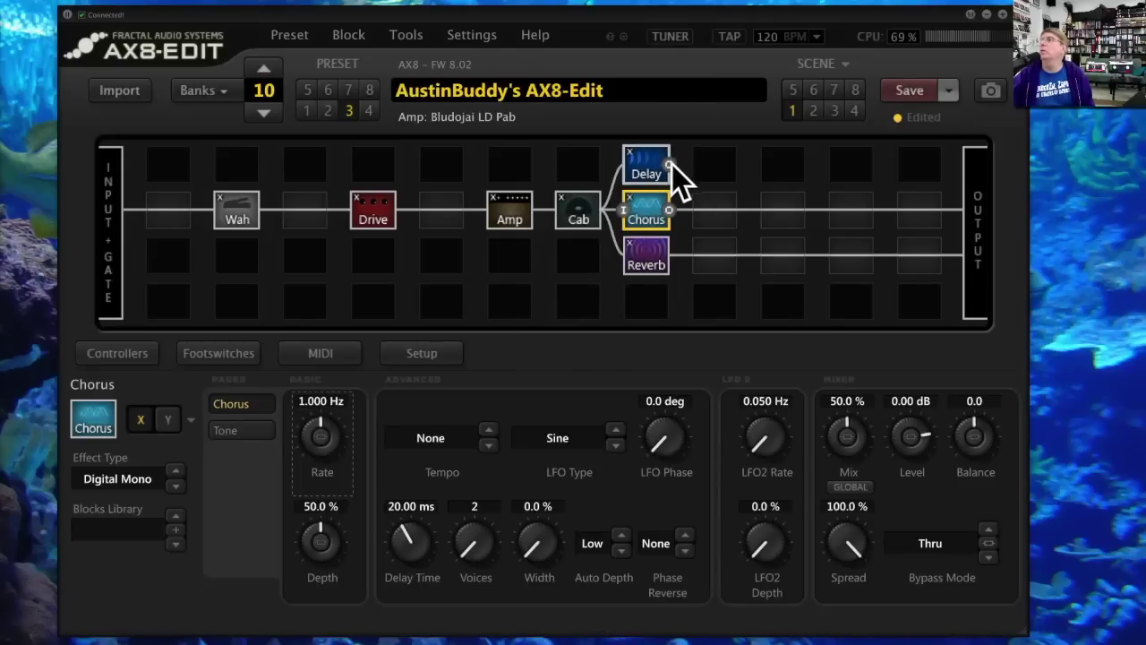
Step: Connect the Delay block's output along the first row through to the preset output
{"action": "left_click", "coordinate": [670, 165]}
{"action": "left_click", "coordinate": [897, 165]}
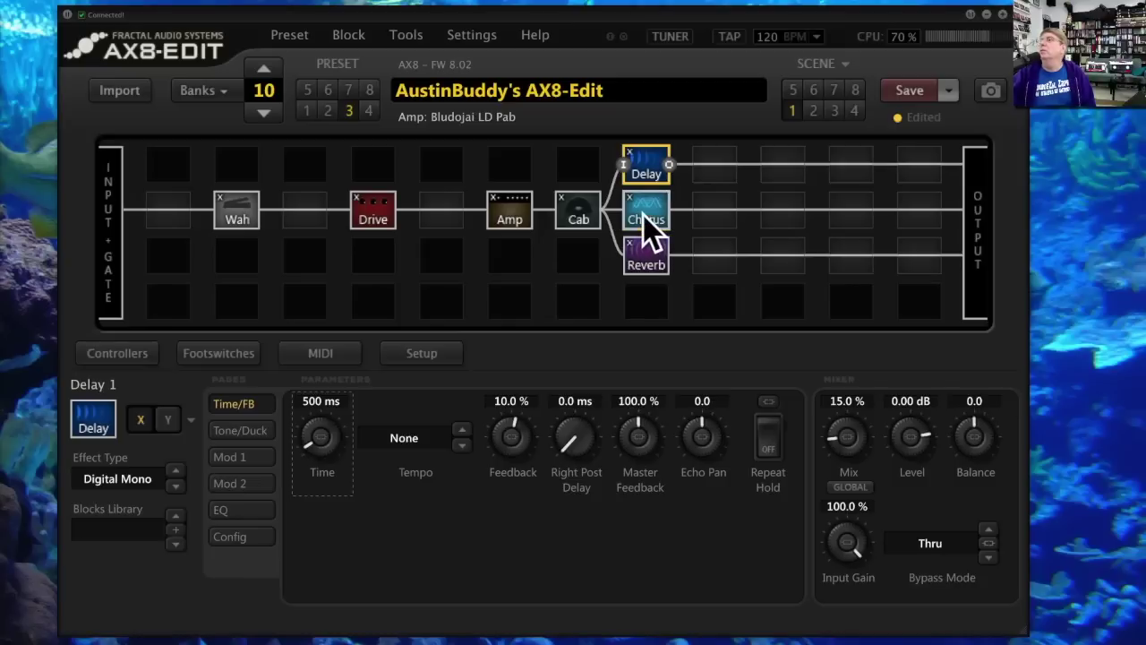
Step: Check the Chorus and Reverb mixer settings and set the Delay block's Mix to 100%
{"action": "left_click", "coordinate": [643, 214]}
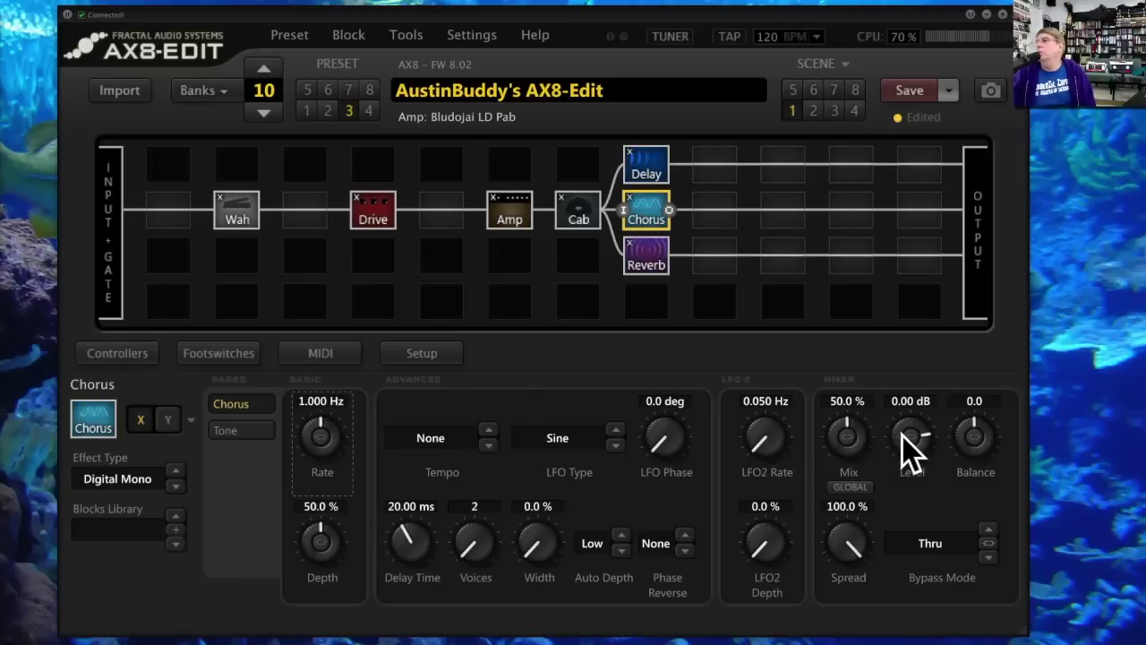
{"action": "left_click", "coordinate": [647, 263]}
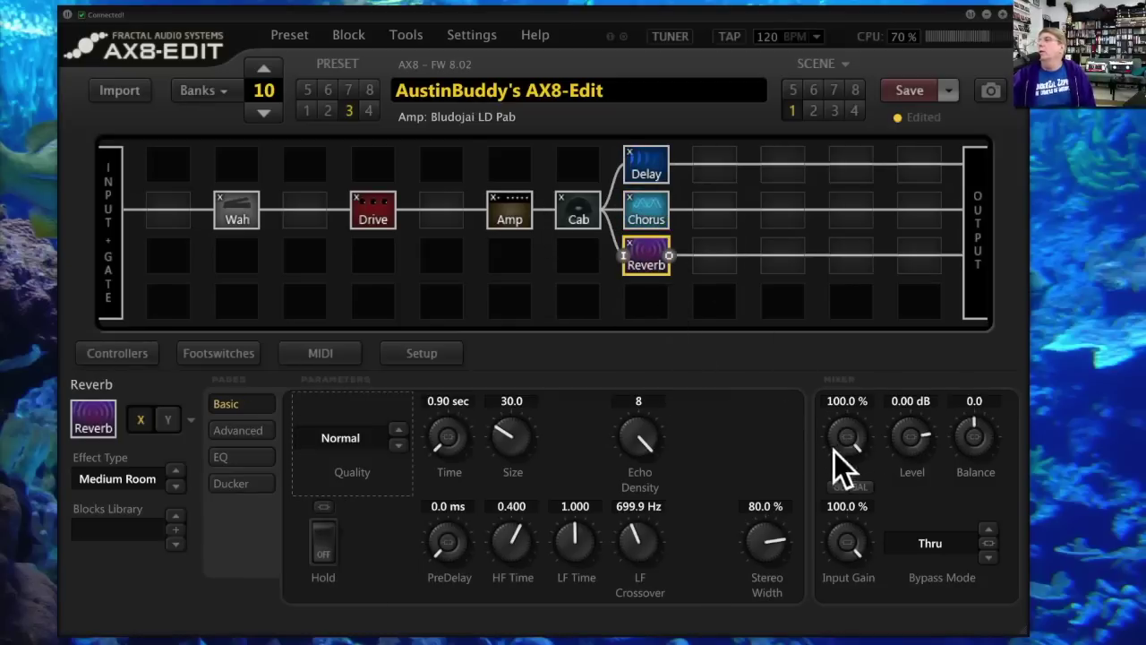
{"action": "left_click", "coordinate": [649, 156]}
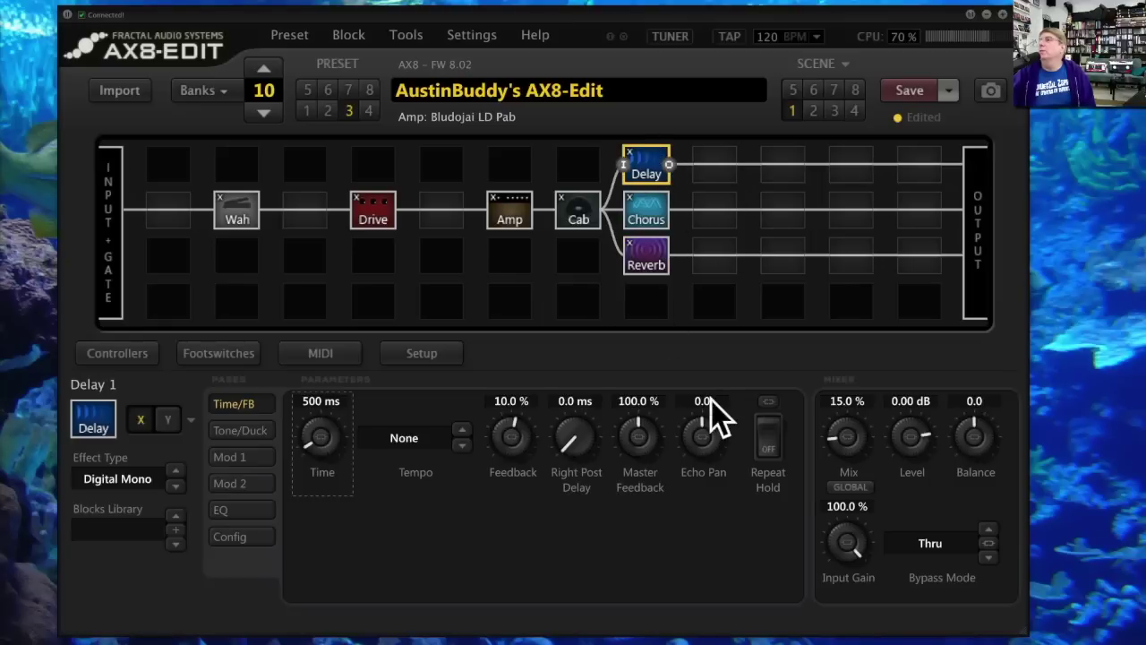
{"action": "scroll", "coordinate": [845, 436], "scroll_direction": "up", "scroll_amount": 1}
{"action": "scroll", "coordinate": [846, 436], "scroll_direction": "up", "scroll_amount": 10}
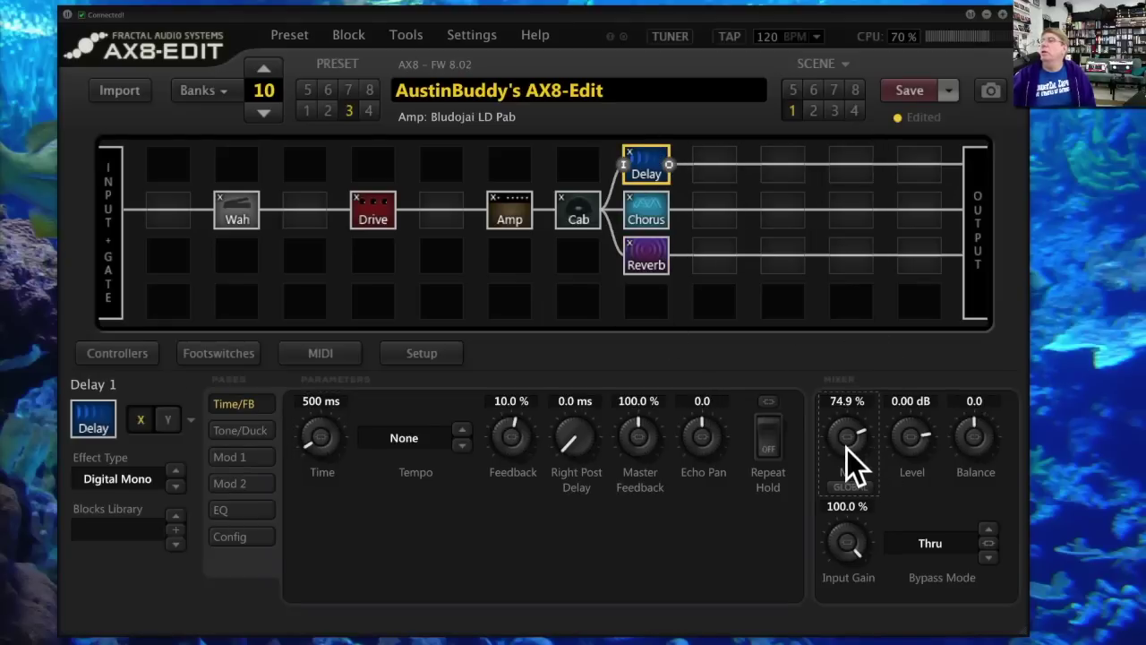
{"action": "scroll", "coordinate": [845, 439], "scroll_direction": "up", "scroll_amount": 5}
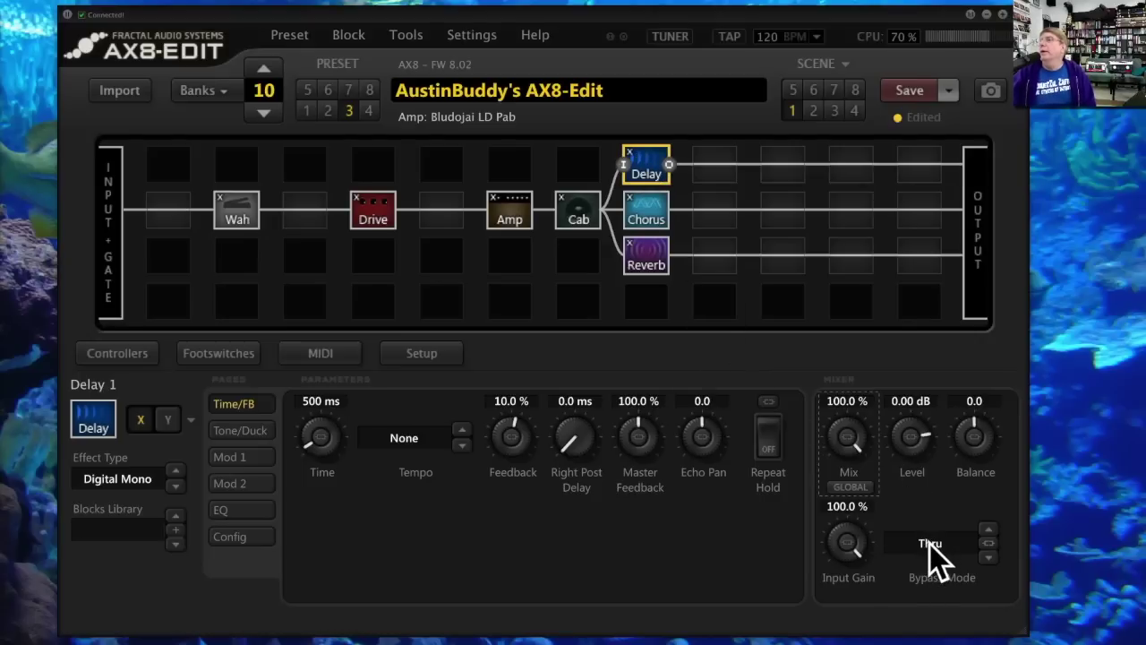
Step: Temporarily bypass the Delay block and set its Bypass Mode to Mute Out
{"action": "left_click", "coordinate": [646, 168]}
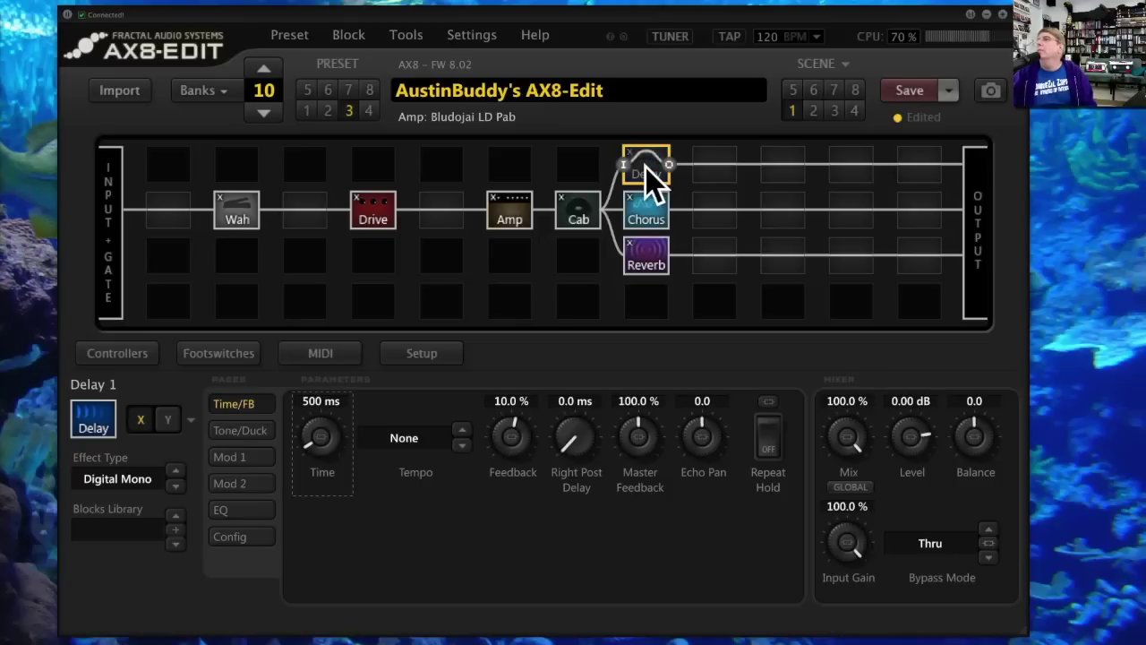
{"action": "left_click_drag", "start_coordinate": [645, 166], "coordinate": [626, 182]}
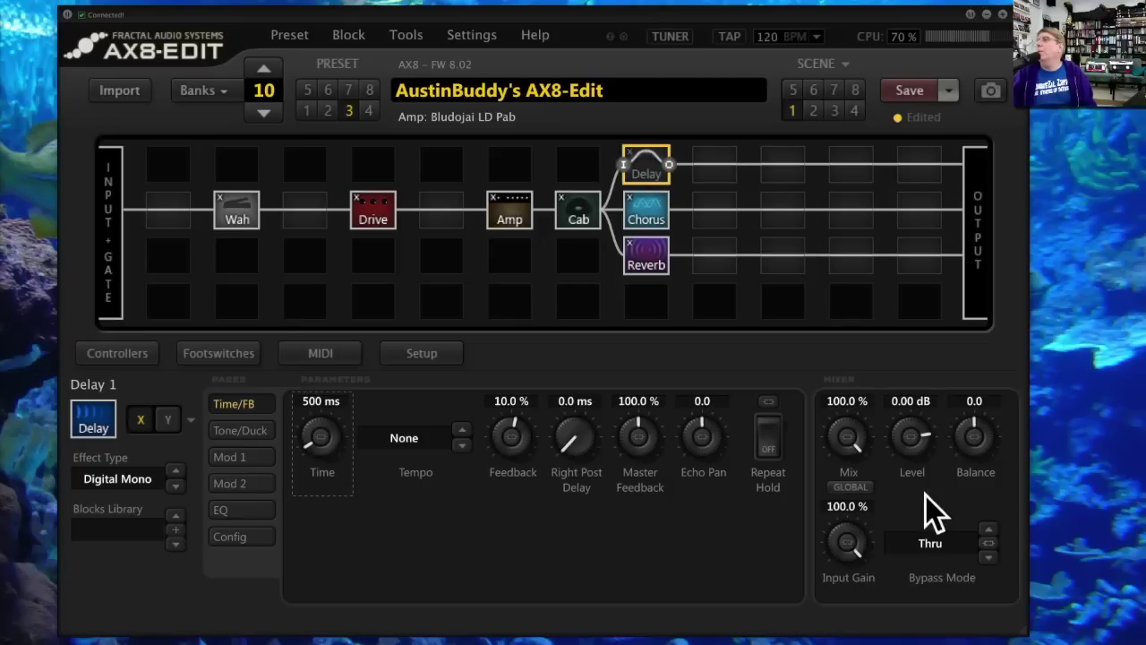
{"action": "left_click", "coordinate": [930, 546]}
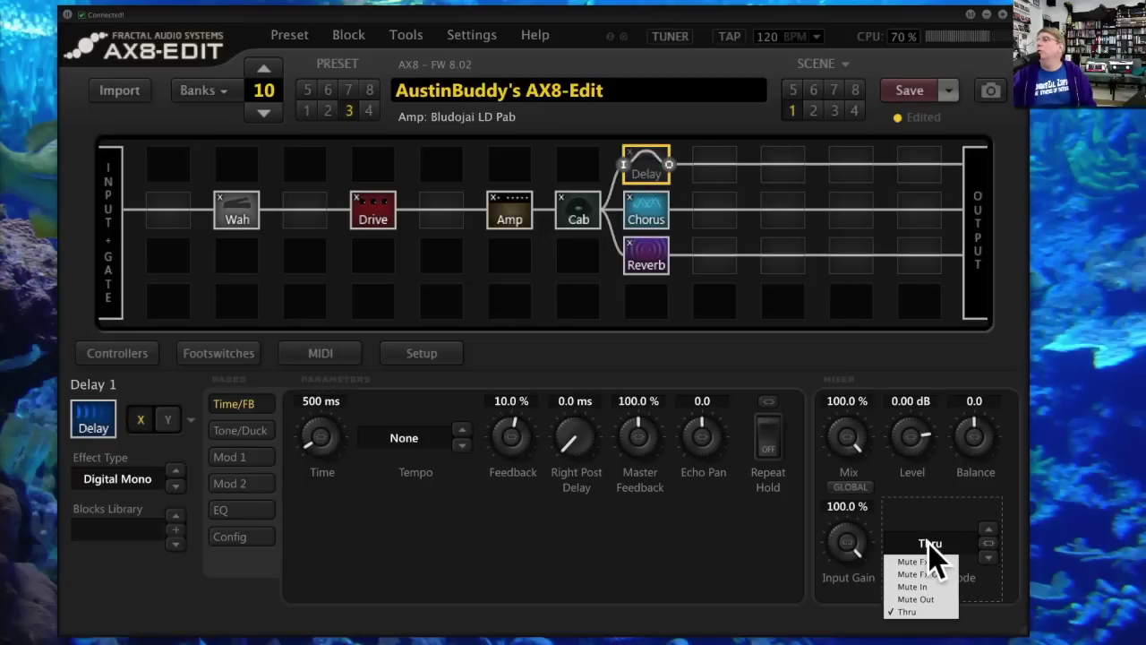
{"action": "left_click", "coordinate": [948, 600]}
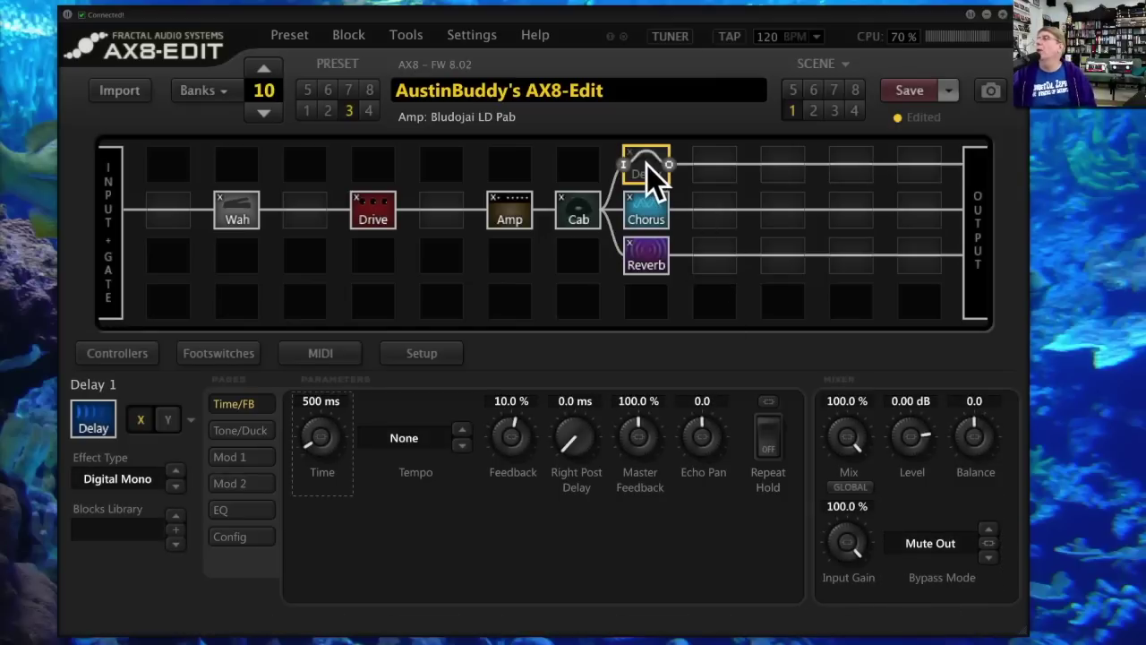
Step: Set the Reverb block's Bypass Mode to Mute Out
{"action": "left_click", "coordinate": [644, 243]}
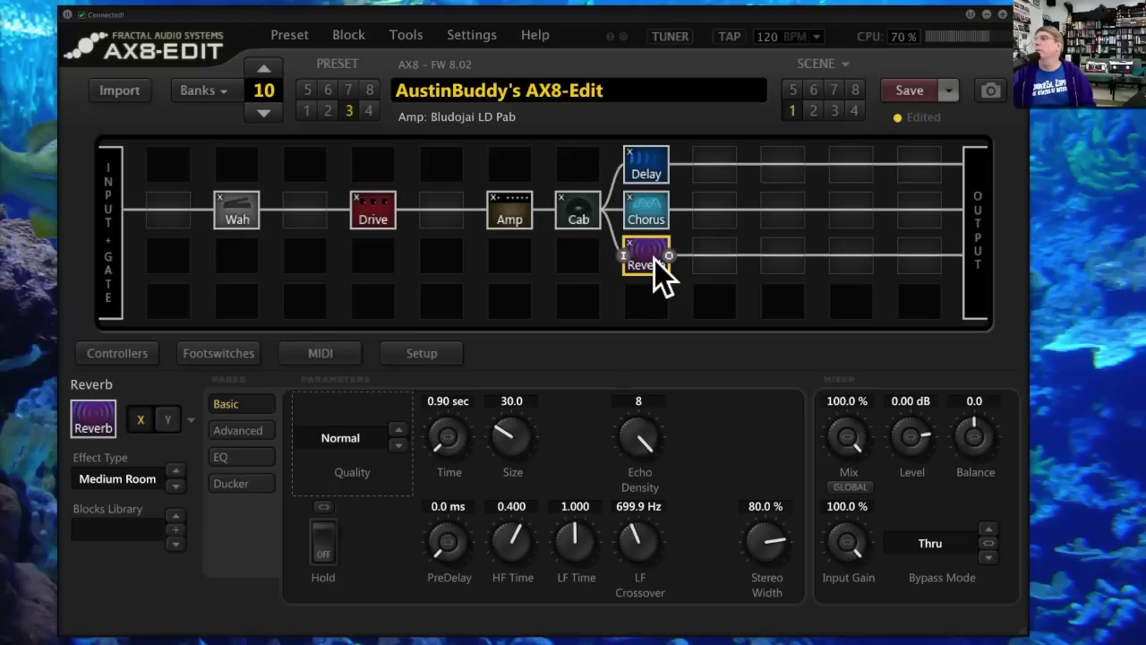
{"action": "left_click", "coordinate": [917, 540]}
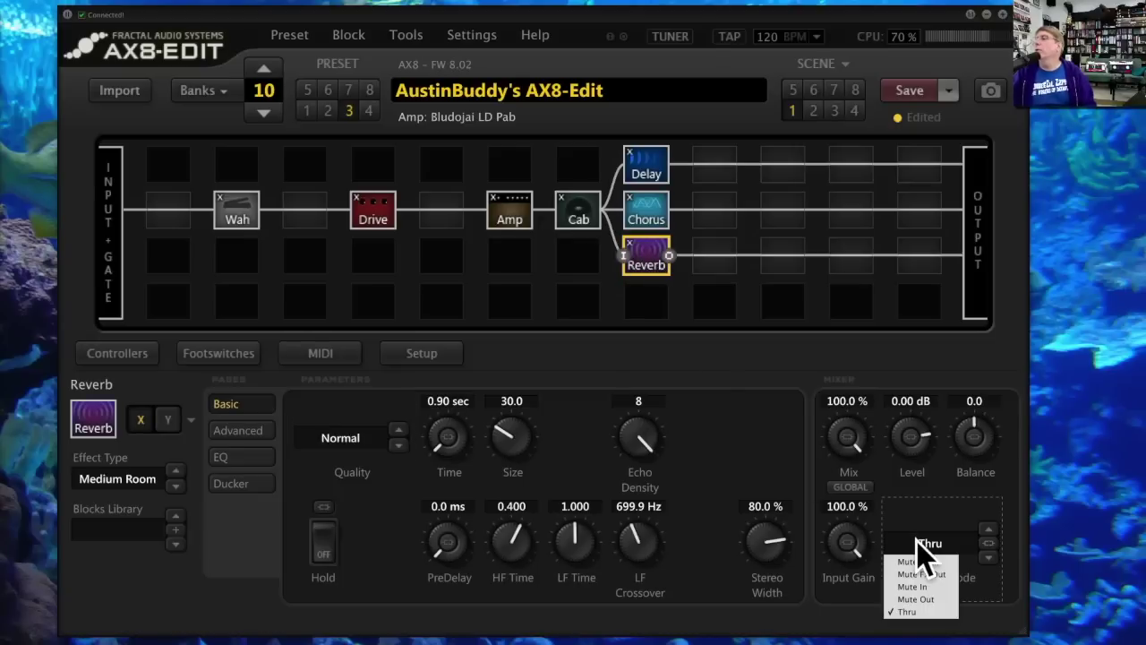
{"action": "left_click", "coordinate": [943, 597]}
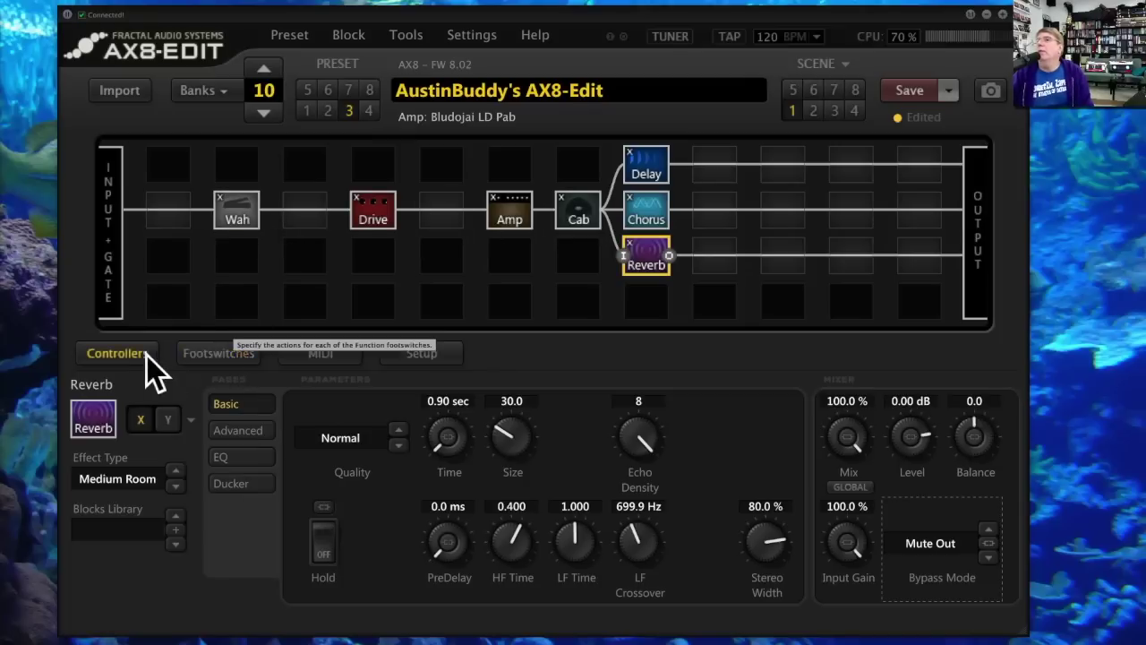
Step: Assign the Wahwah block to preset footswitch 1 and Drive 1 to footswitch 2
{"action": "left_click", "coordinate": [225, 354]}
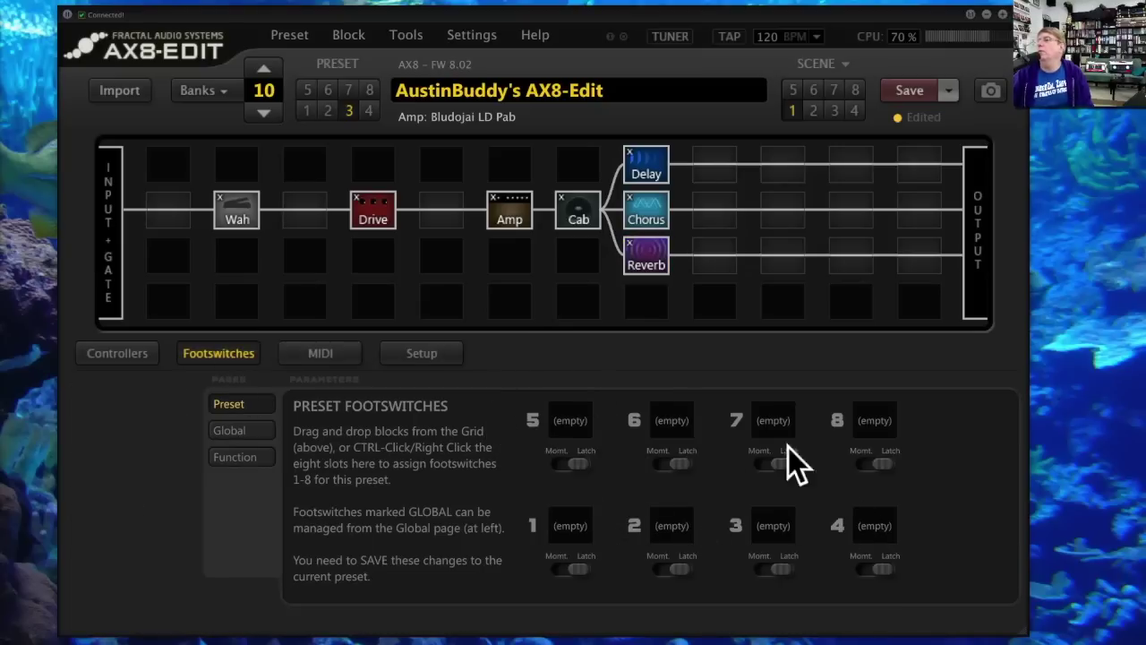
{"action": "right_click", "coordinate": [575, 528]}
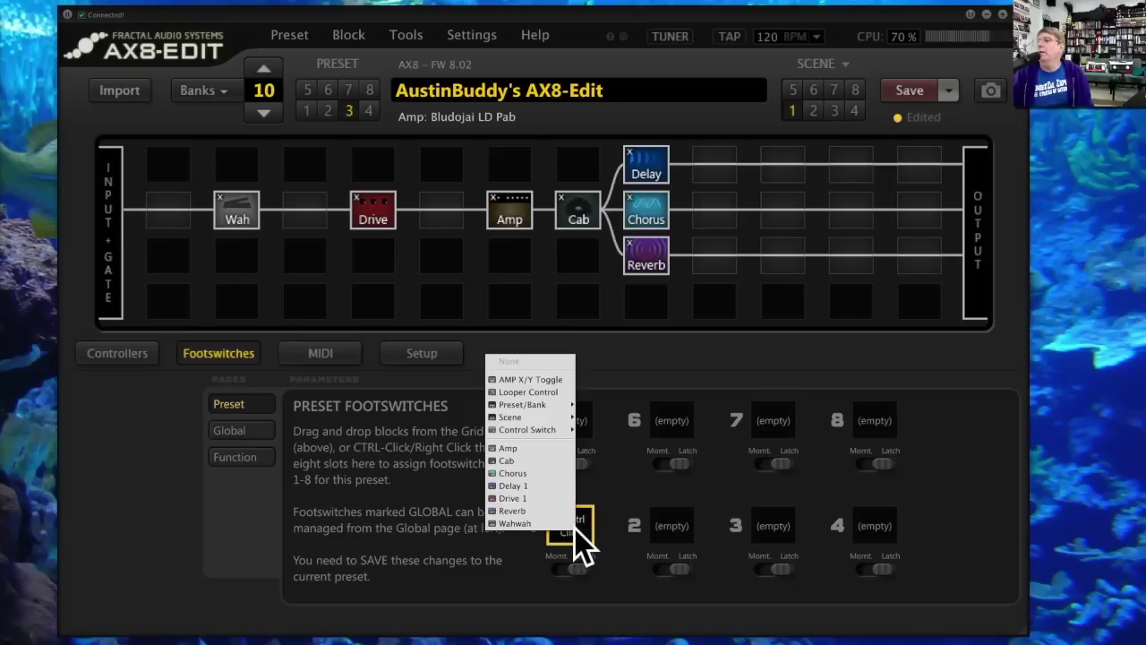
{"action": "left_click", "coordinate": [560, 523]}
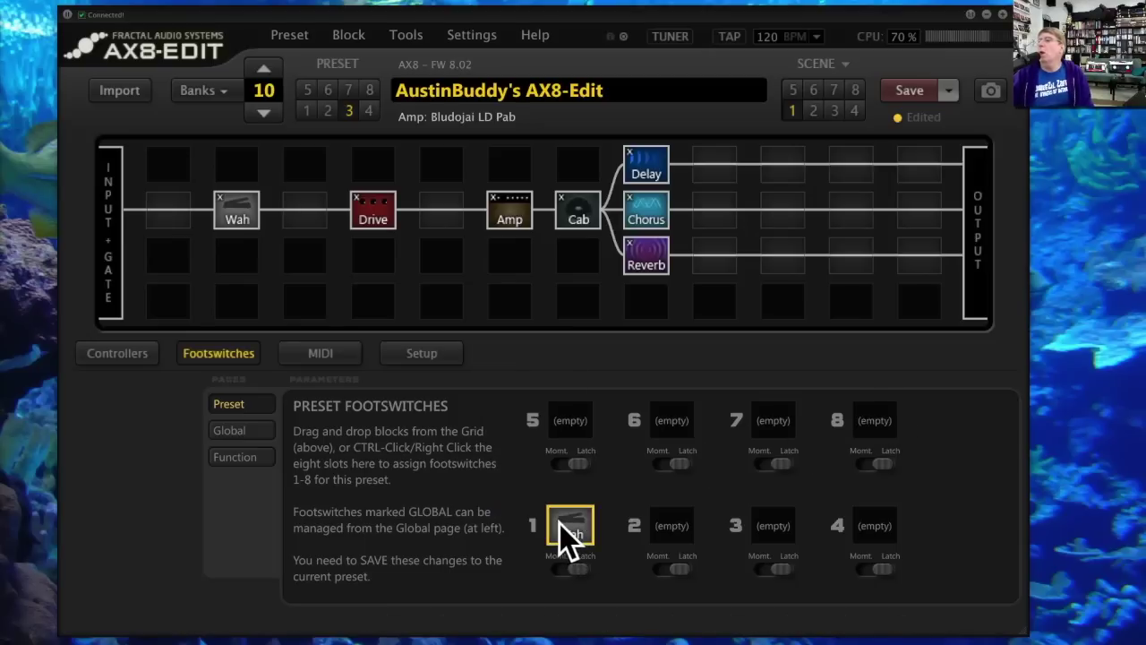
{"action": "right_click", "coordinate": [672, 515]}
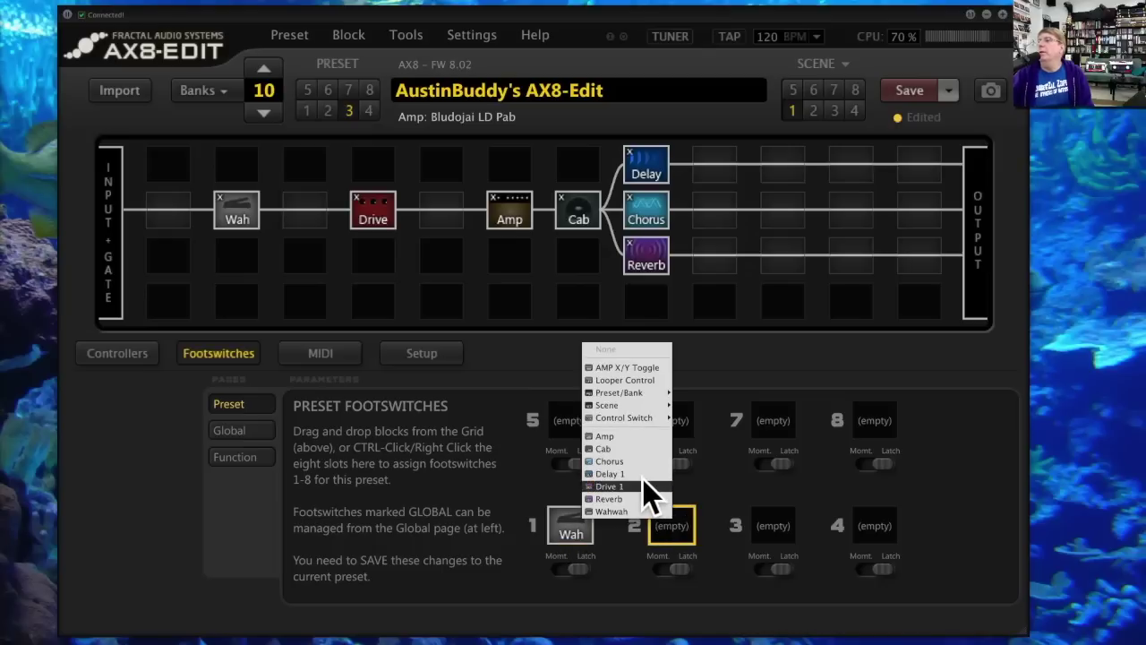
{"action": "left_click", "coordinate": [642, 485]}
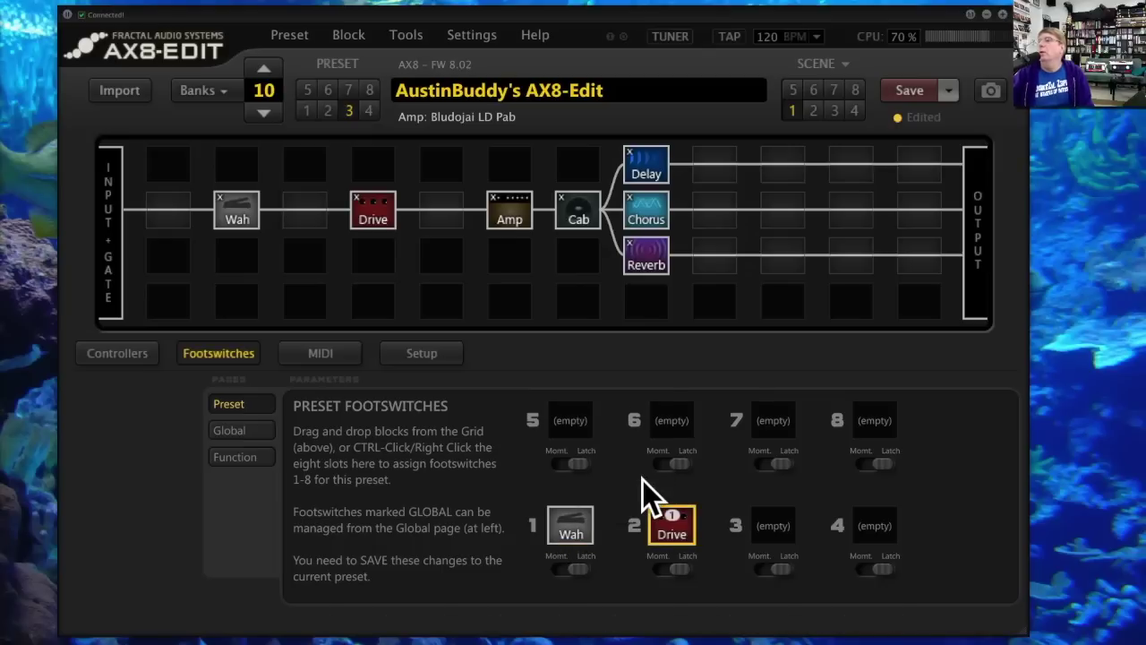
Step: Assign Delay 1 to preset footswitch 3 and the Chorus block to footswitch 4
{"action": "right_click", "coordinate": [772, 521]}
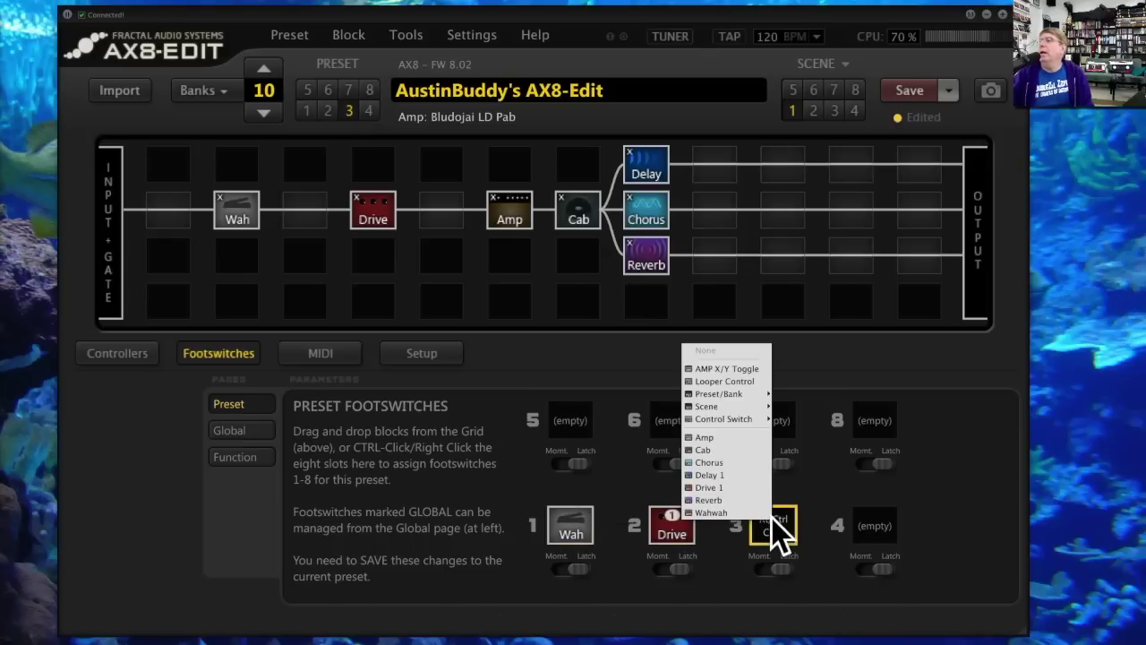
{"action": "left_click", "coordinate": [746, 476]}
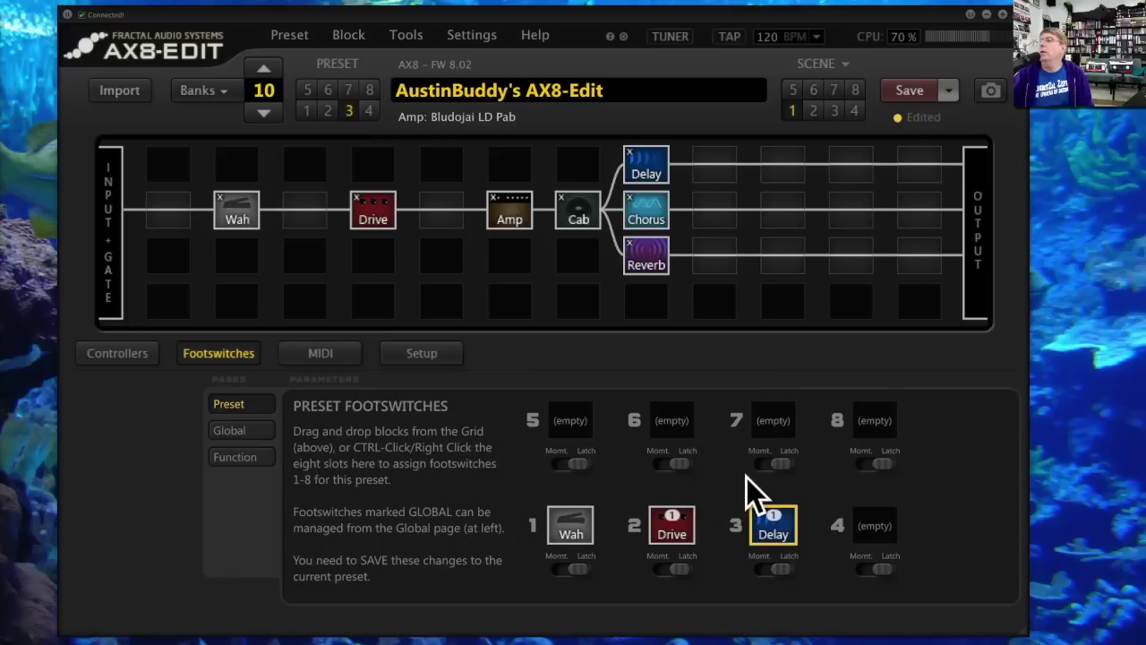
{"action": "right_click", "coordinate": [873, 524]}
{"action": "left_click", "coordinate": [828, 466]}
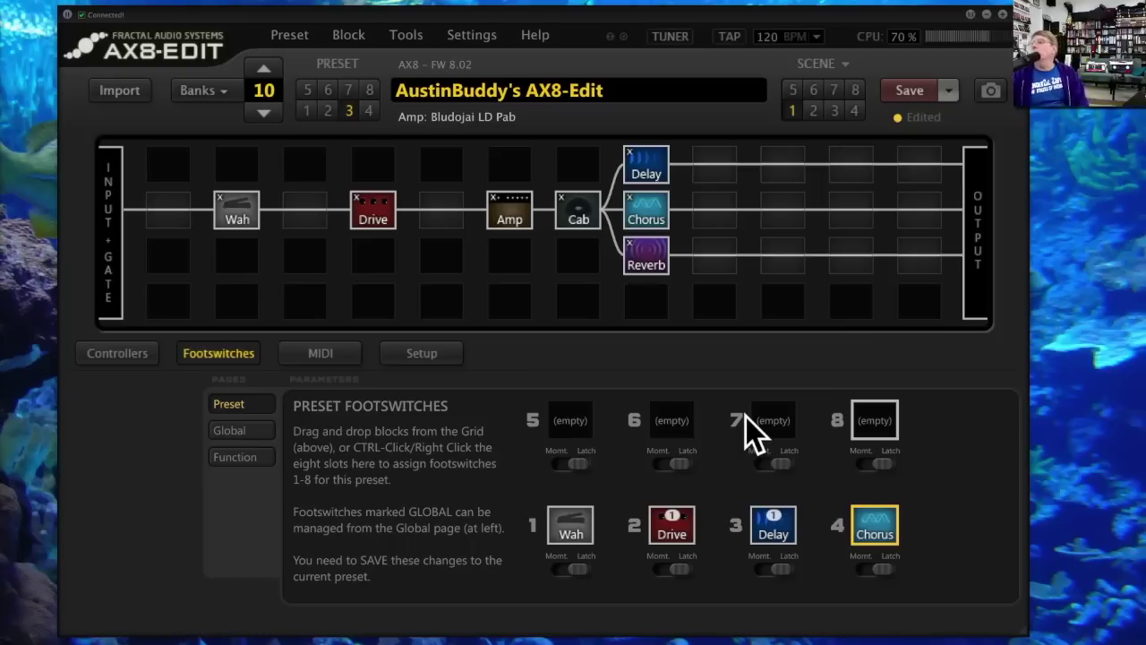
Step: Switch to scene 2 and bypass the Wah, Drive and Reverb blocks in it
{"action": "left_click", "coordinate": [815, 110]}
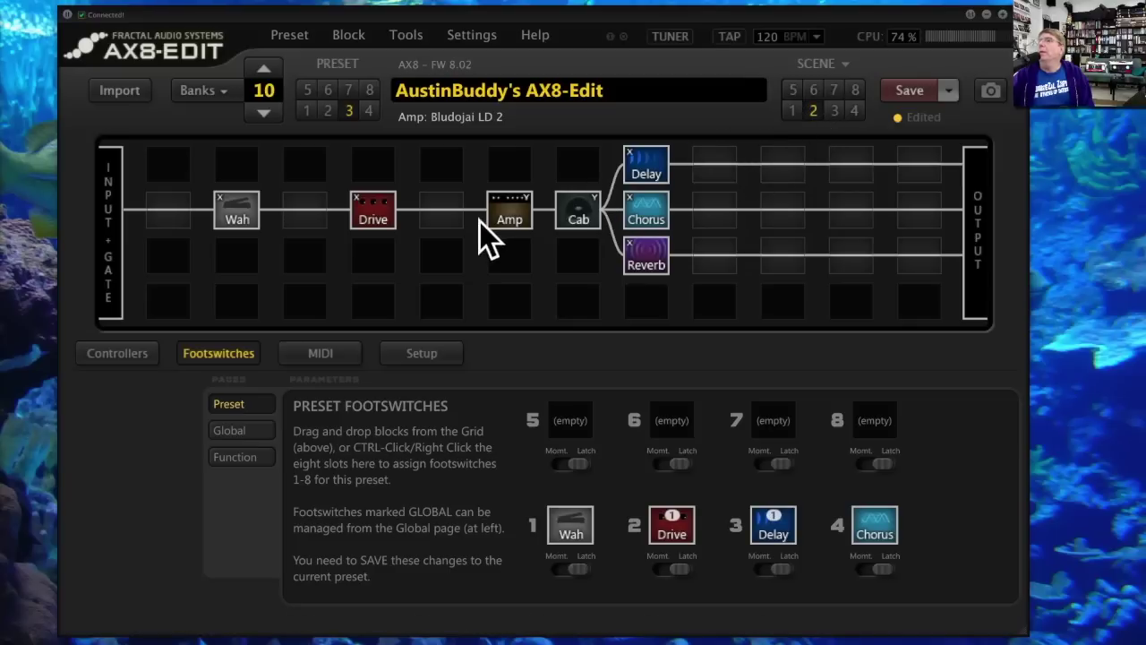
{"action": "left_click", "coordinate": [225, 213]}
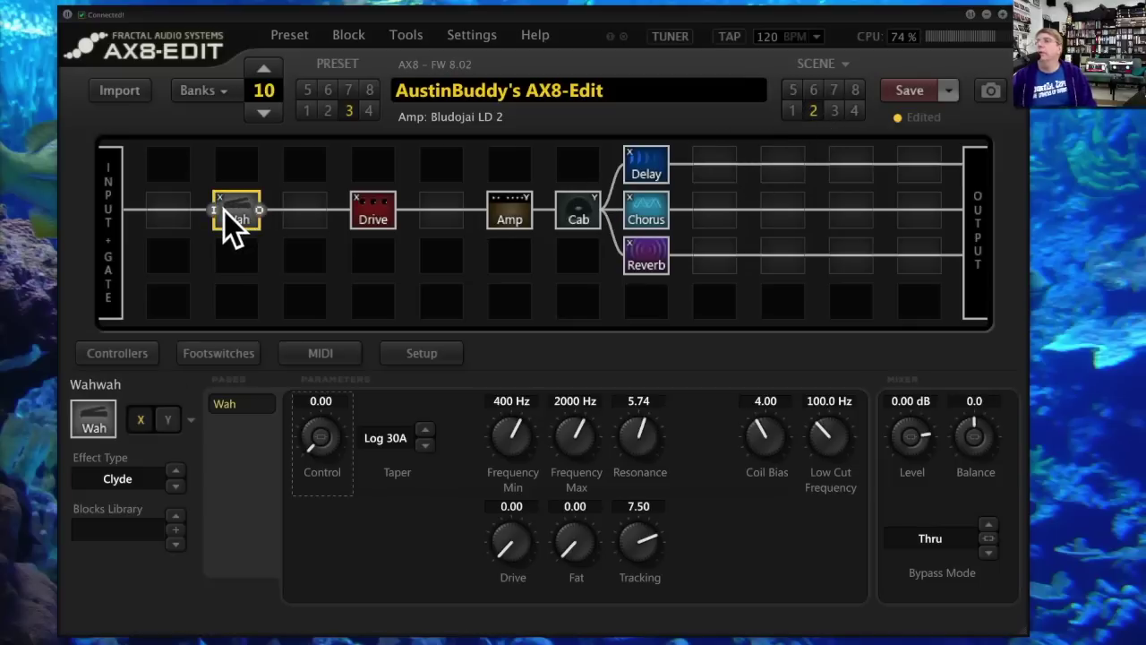
{"action": "left_click", "coordinate": [373, 203]}
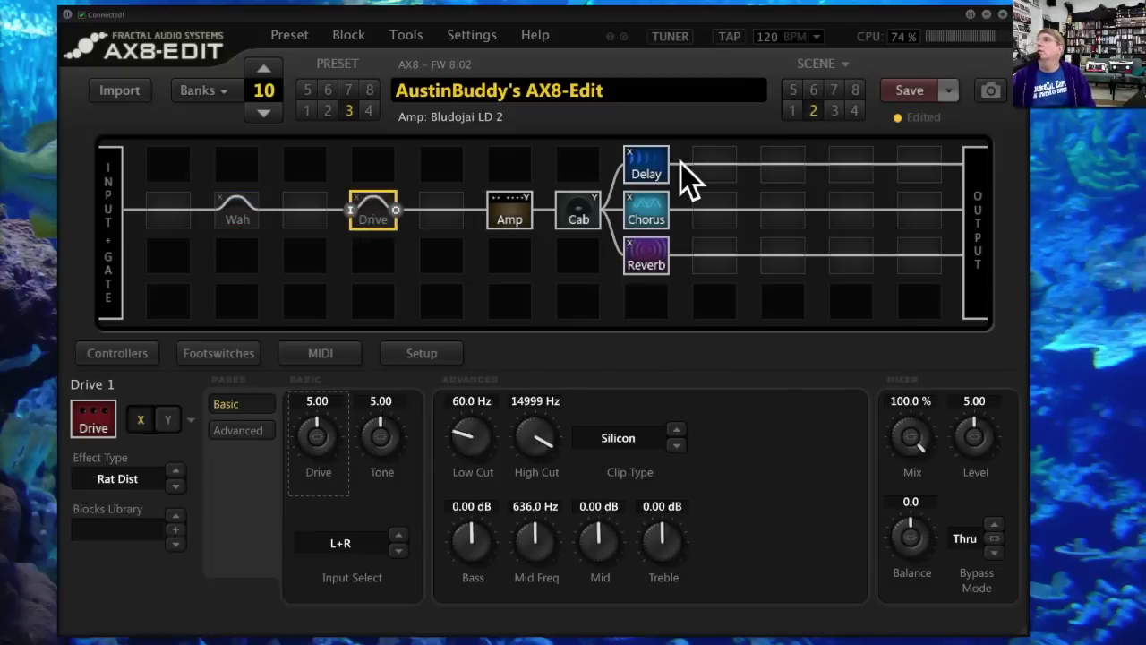
{"action": "left_click", "coordinate": [653, 254]}
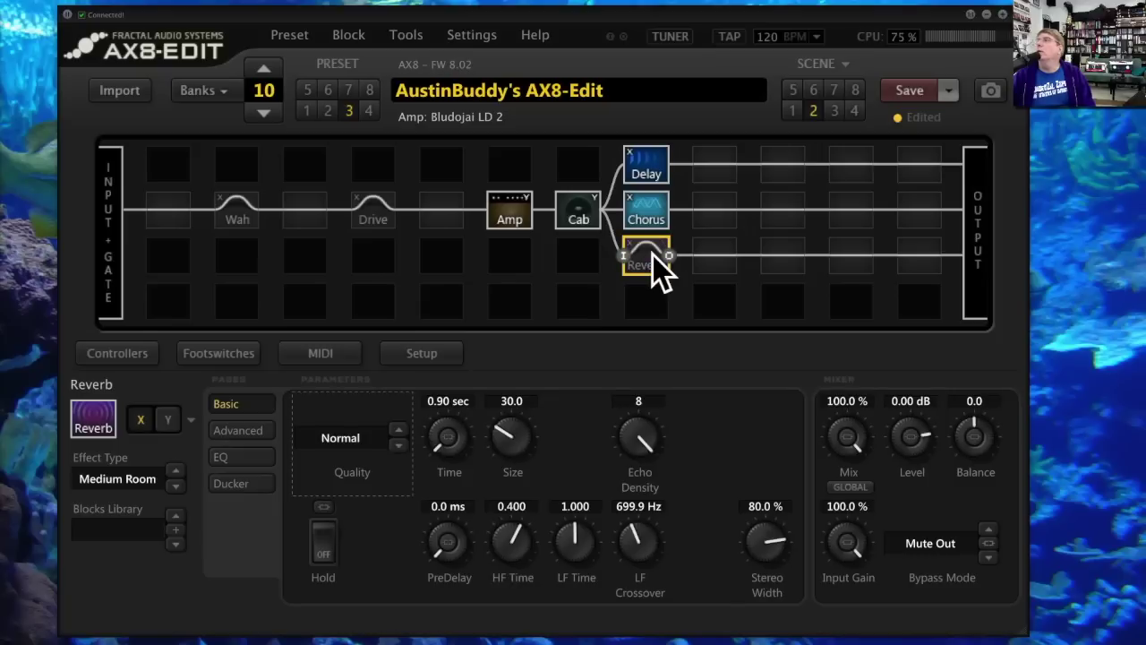
{"action": "left_click", "coordinate": [812, 109]}
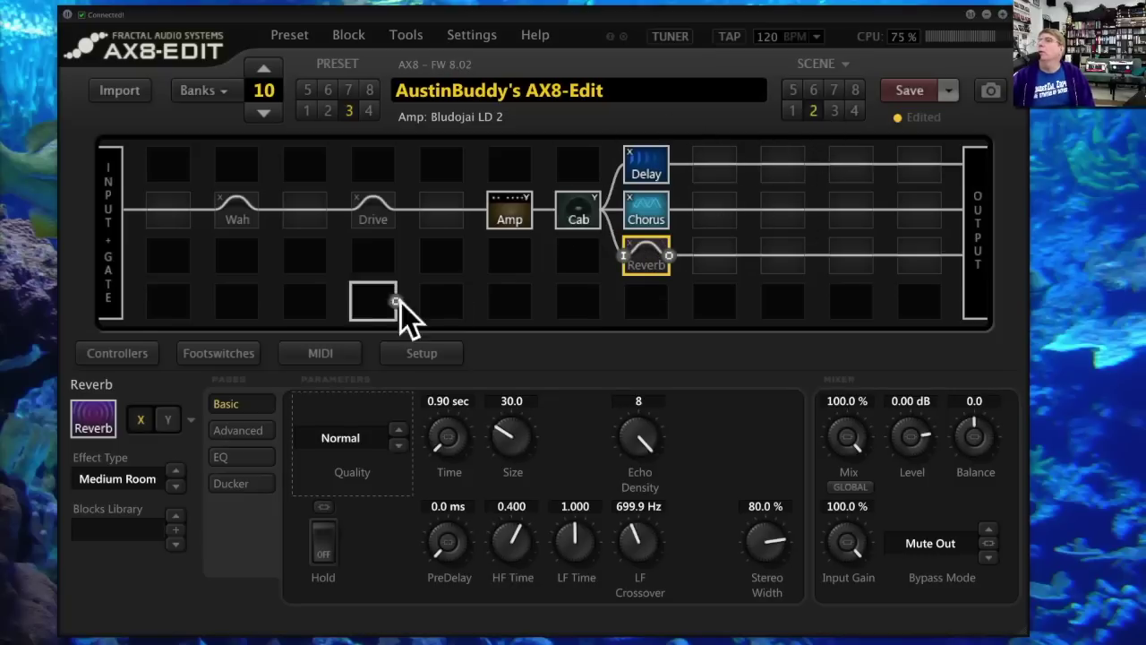
Step: Assign the Scene 1/2 Toggle function to preset footswitch 8
{"action": "left_click", "coordinate": [225, 351]}
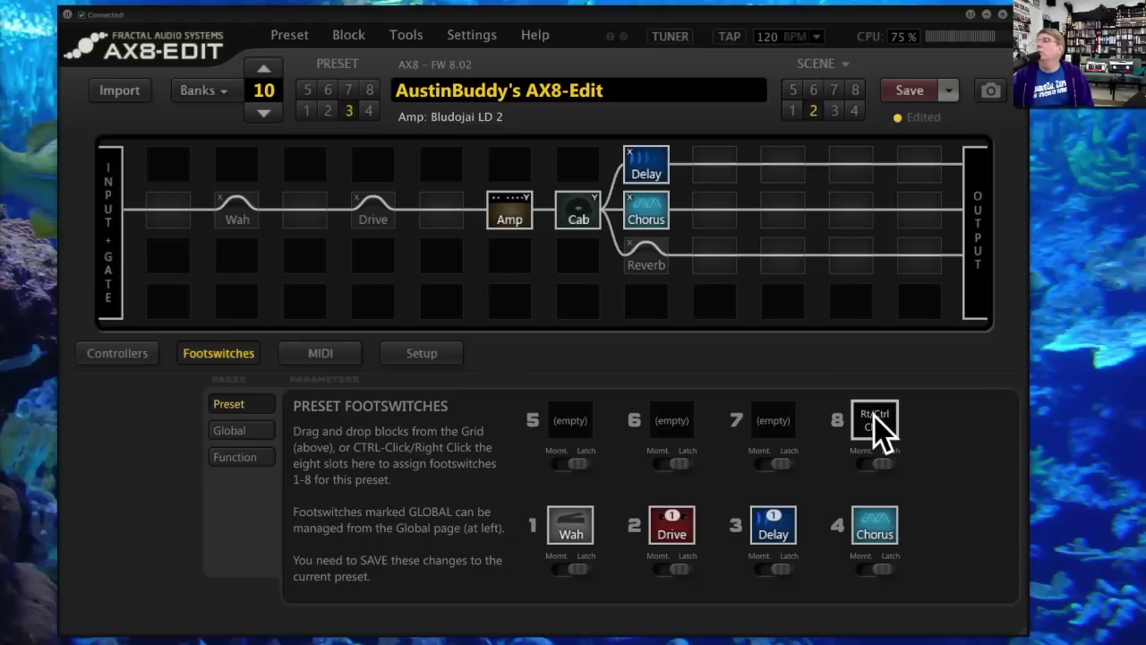
{"action": "right_click", "coordinate": [874, 415]}
{"action": "mouse_move", "coordinate": [849, 308]}
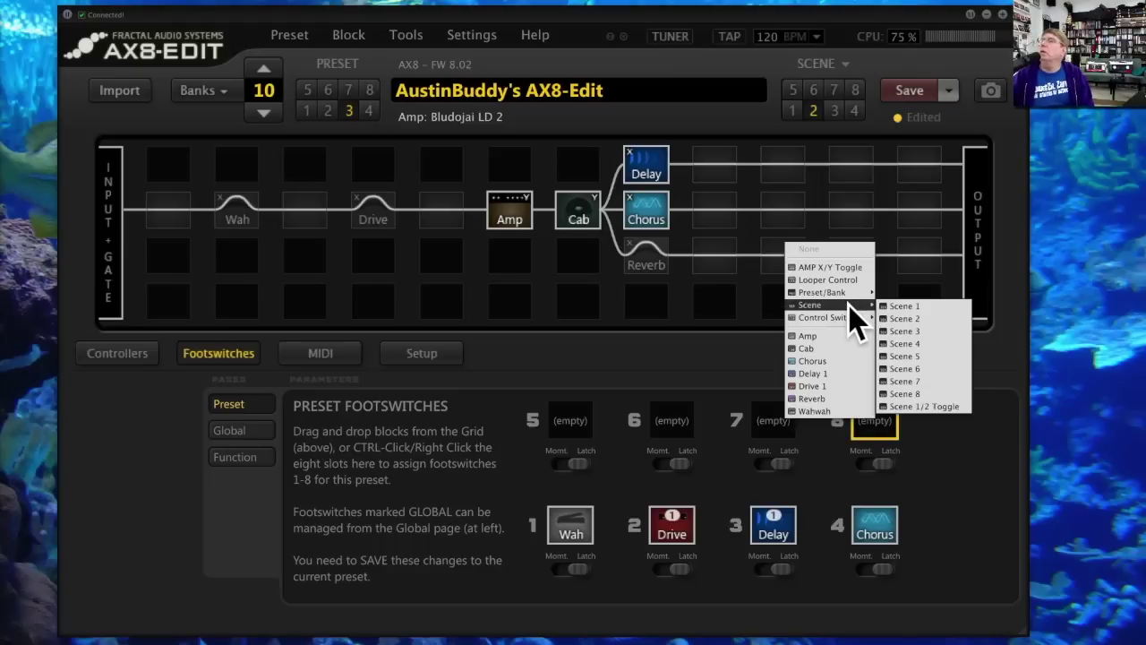
{"action": "left_click", "coordinate": [949, 403]}
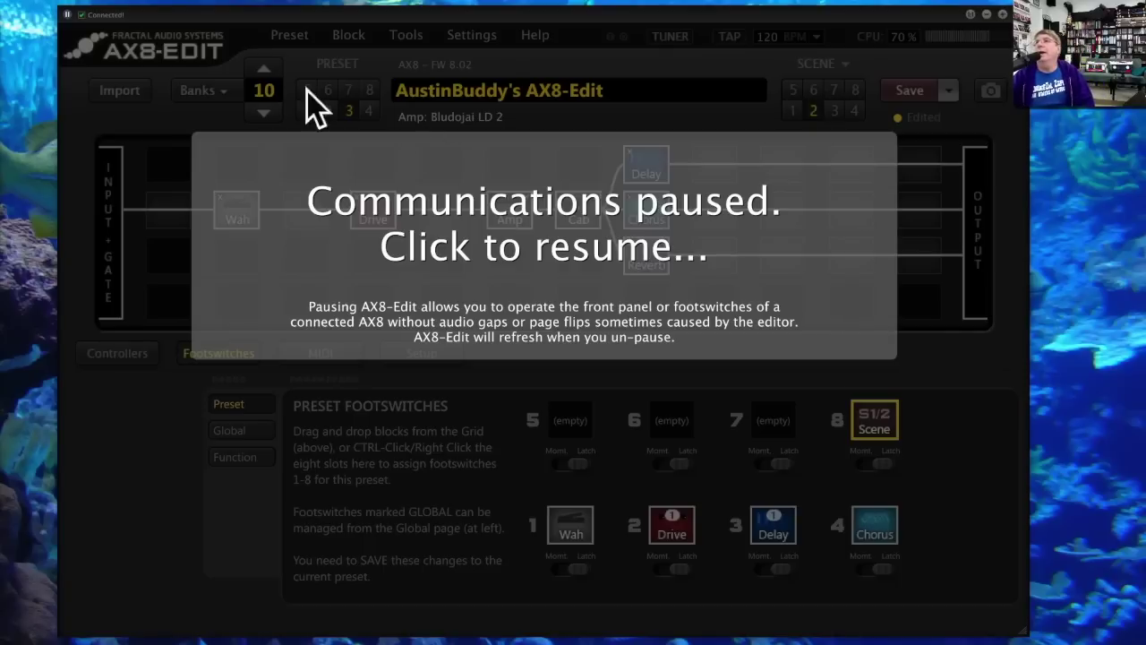
Step: Resume the paused communications with the AX8, and pause and resume them once more to refresh the editor
{"action": "left_click", "coordinate": [464, 221]}
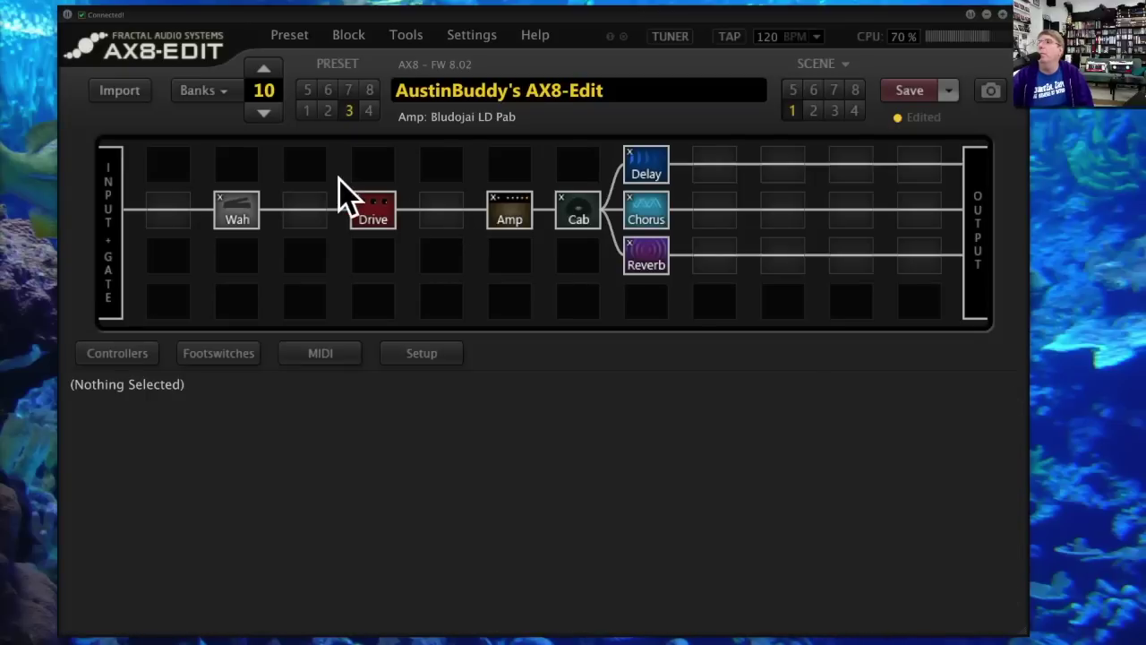
{"action": "left_click", "coordinate": [69, 17]}
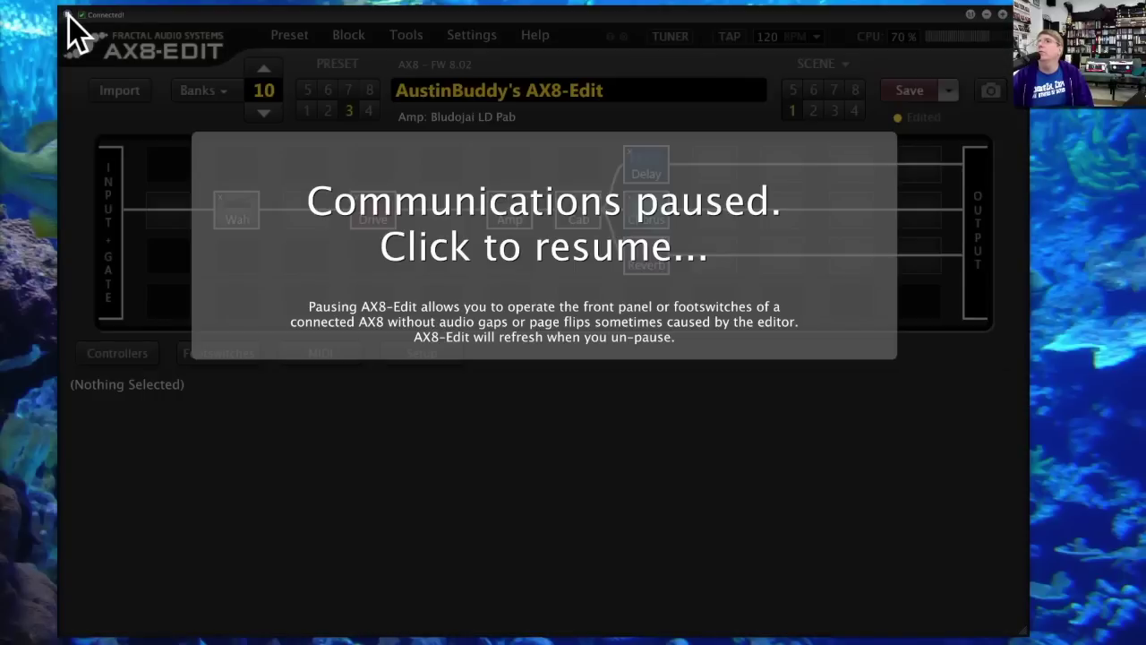
{"action": "left_click", "coordinate": [705, 255]}
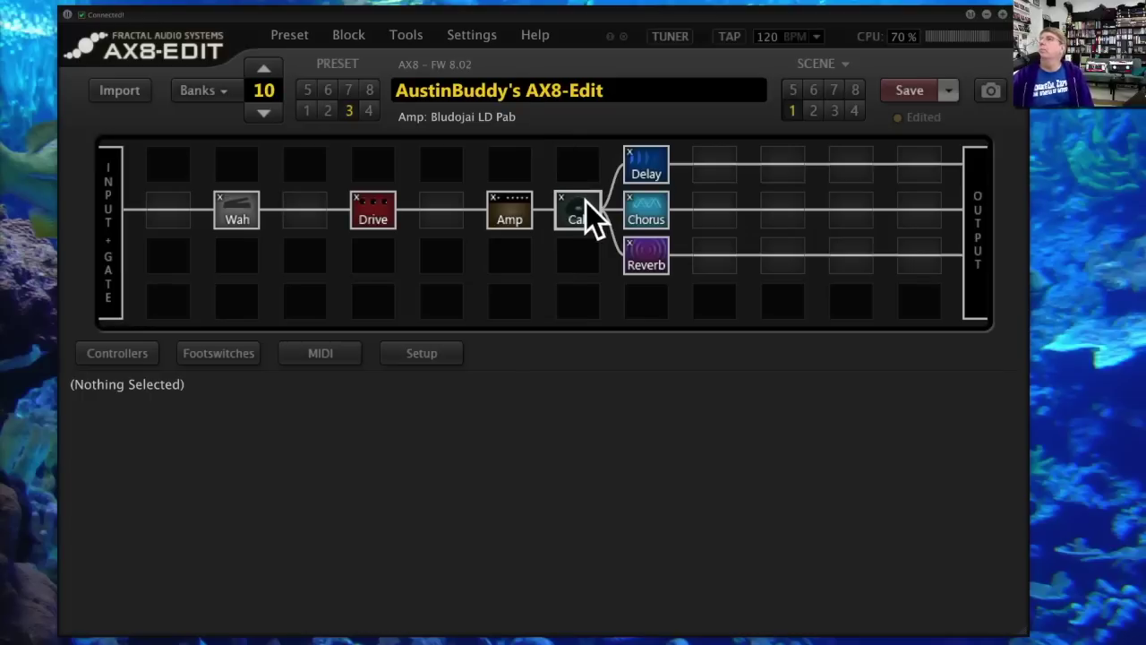
Step: Attach a modifier to the Wah block's Control parameter with Extern 2 as its source
{"action": "left_click", "coordinate": [236, 210]}
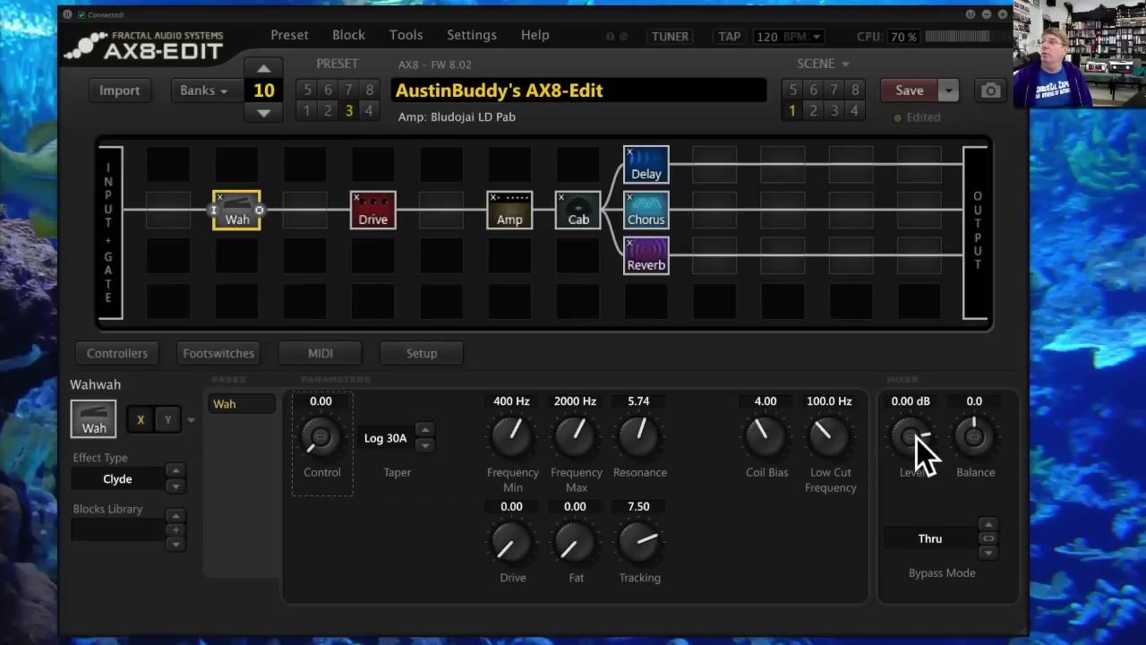
{"action": "right_click", "coordinate": [319, 437]}
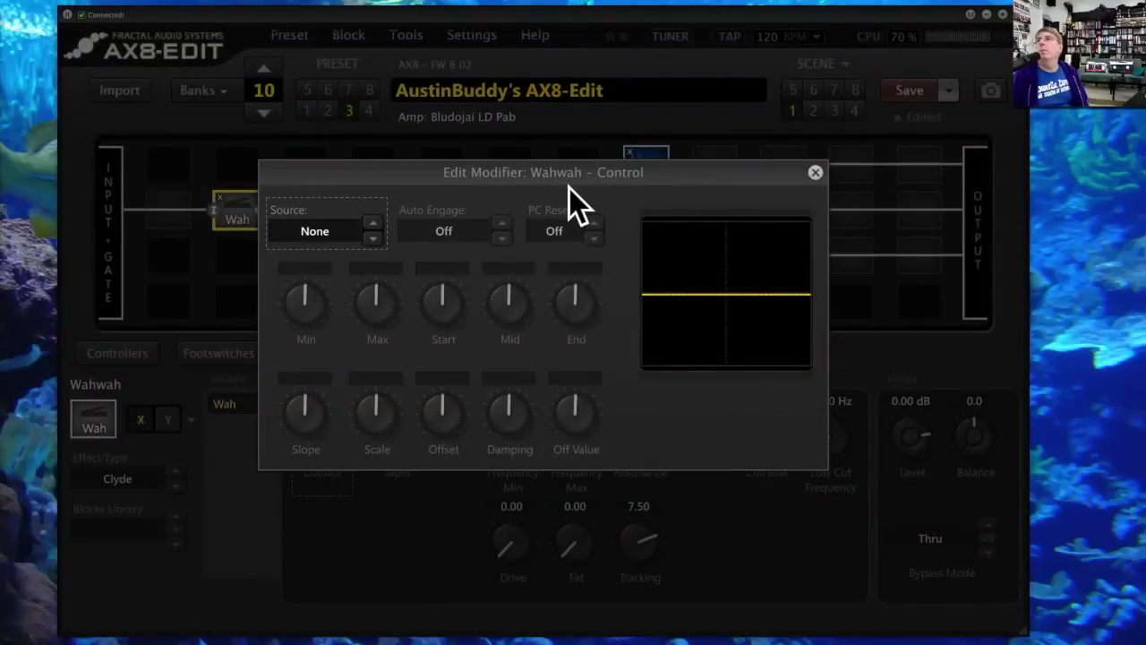
{"action": "left_click", "coordinate": [318, 235]}
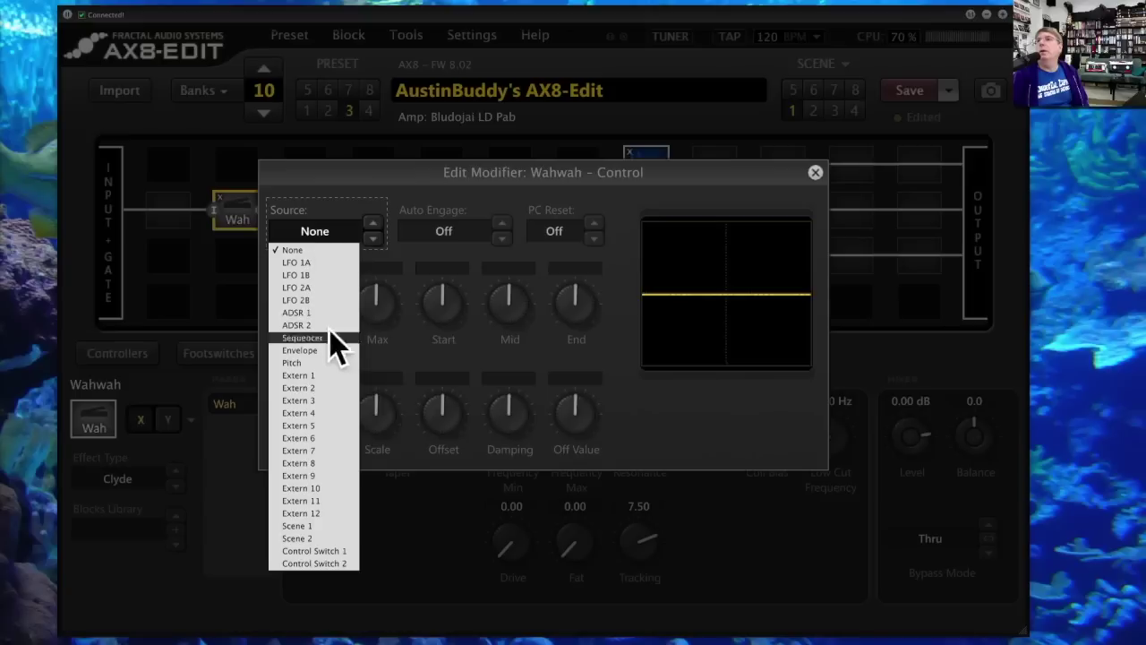
{"action": "left_click", "coordinate": [341, 386]}
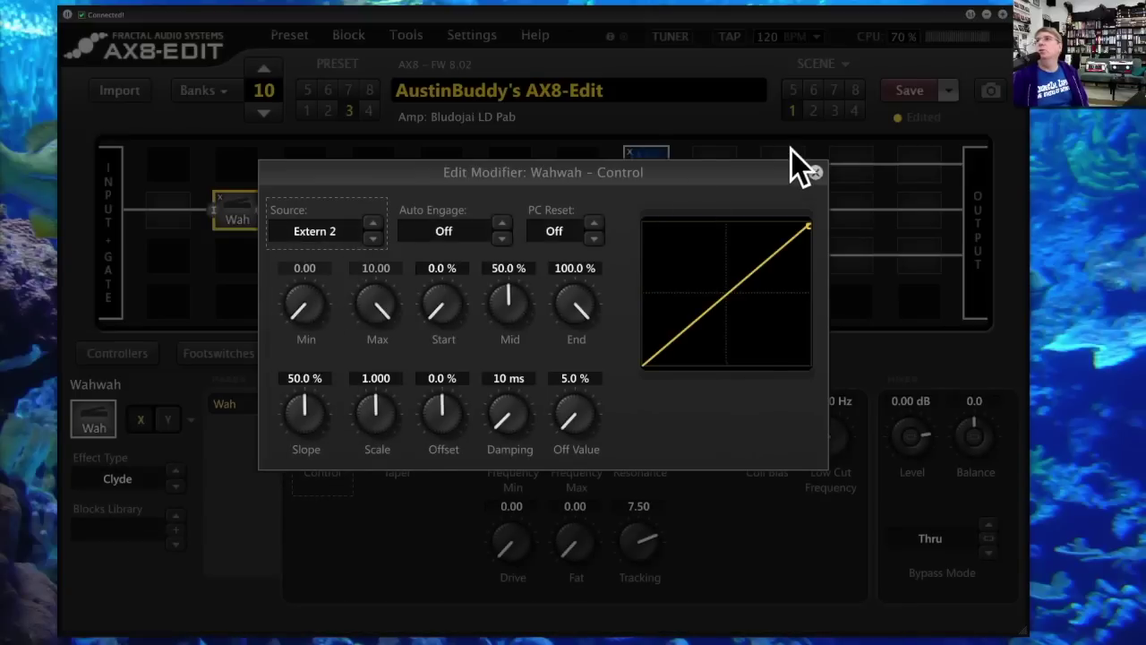
{"action": "left_click", "coordinate": [815, 172]}
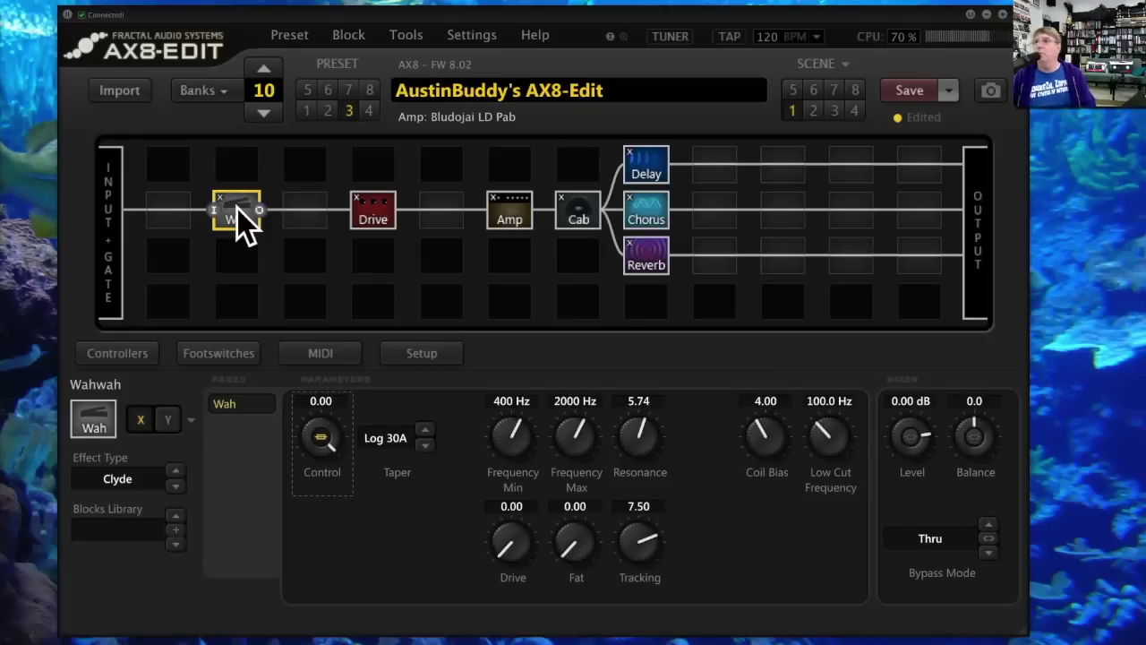
Step: Toggle the Drive block between bypassed and engaged several times
{"action": "left_click", "coordinate": [385, 211]}
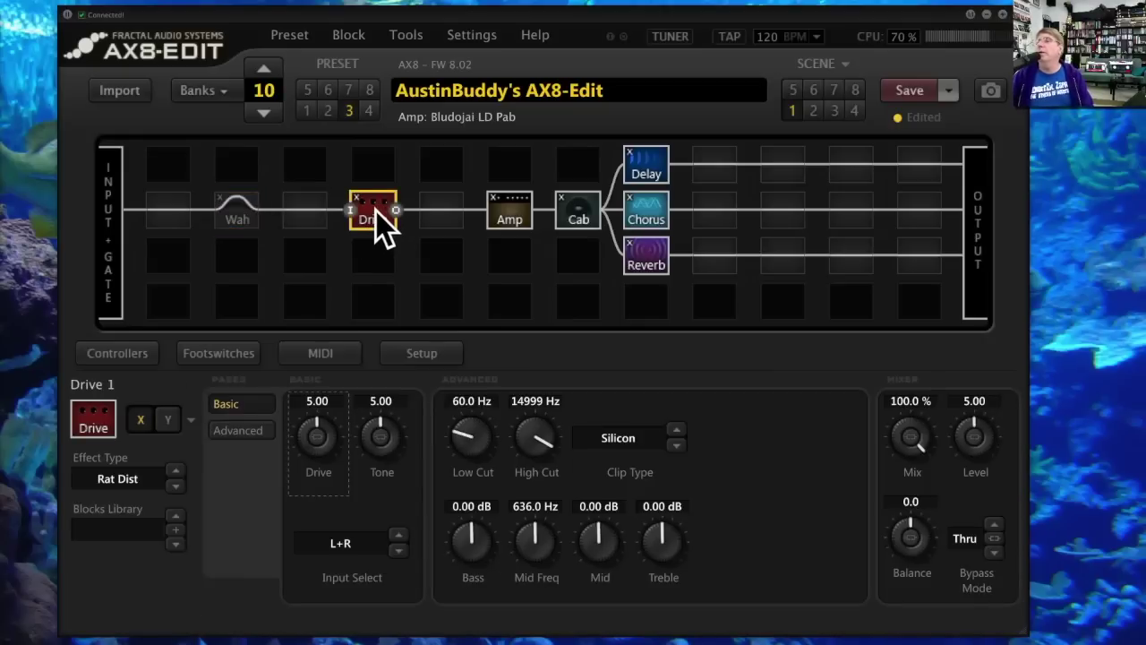
{"action": "left_click", "coordinate": [374, 208], "text": "ctrl"}
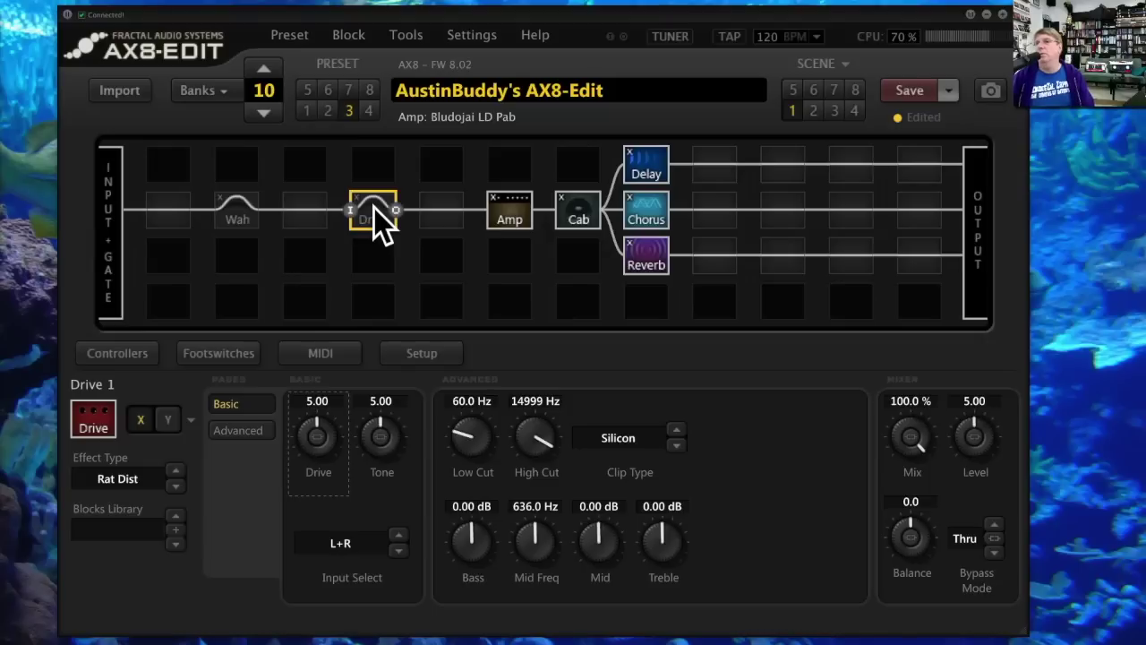
{"action": "left_click", "coordinate": [373, 207], "text": "ctrl"}
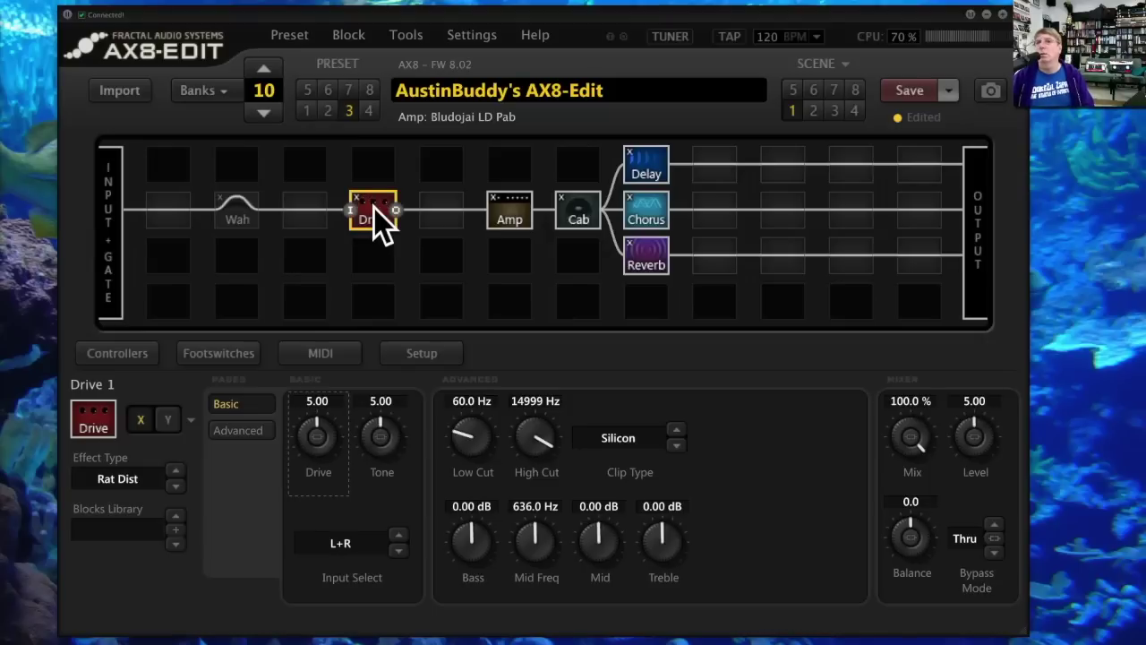
{"action": "left_click", "coordinate": [373, 207], "text": "ctrl"}
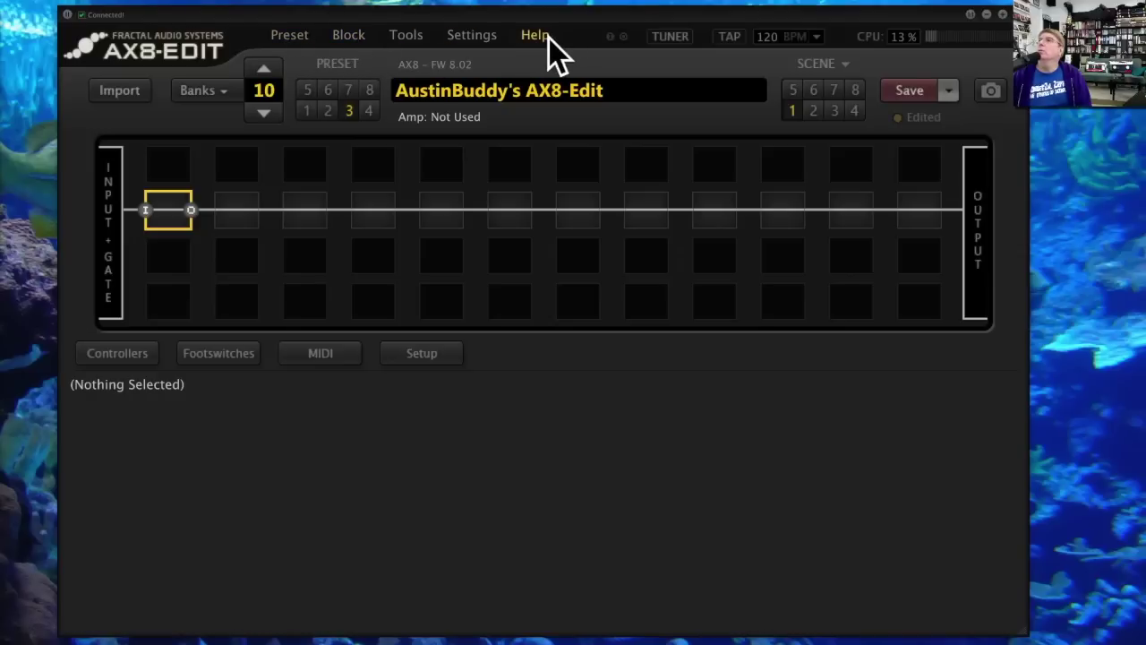
Step: View the editor's About information and check for software updates
{"action": "left_click", "coordinate": [161, 43]}
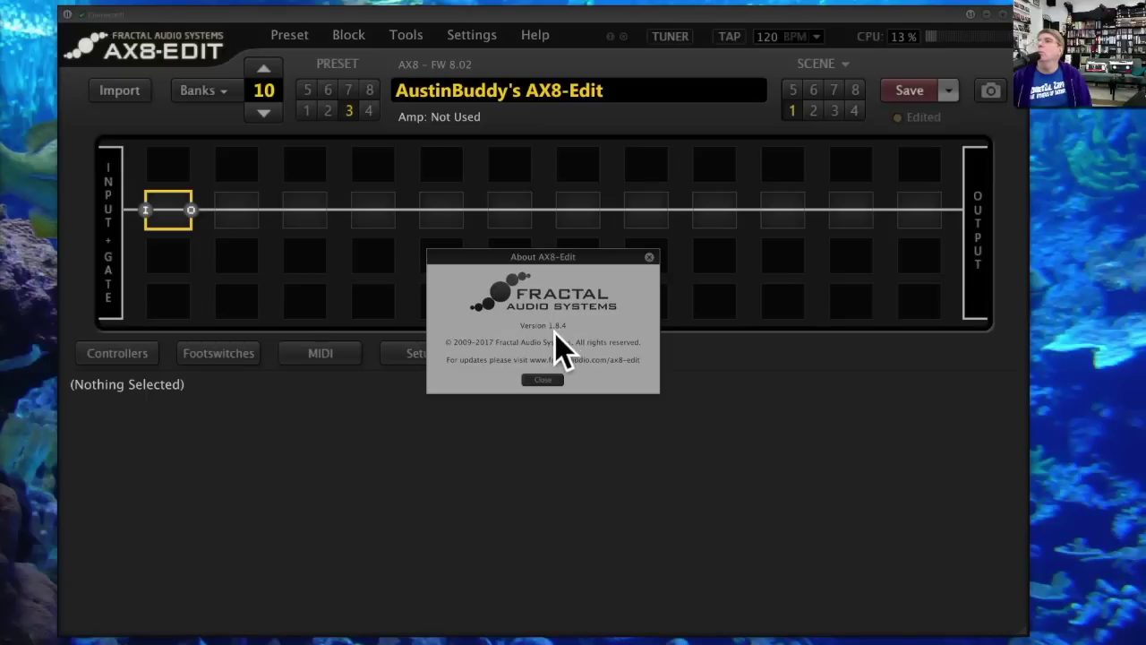
{"action": "left_click", "coordinate": [646, 257]}
{"action": "left_click", "coordinate": [529, 36]}
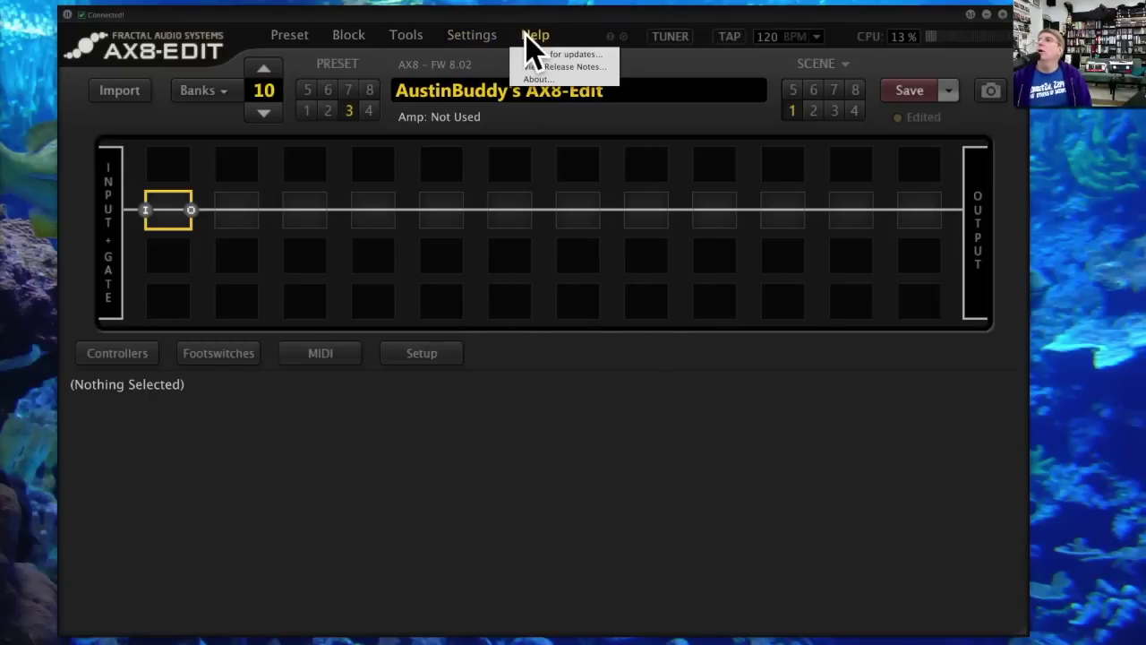
{"action": "left_click", "coordinate": [580, 56]}
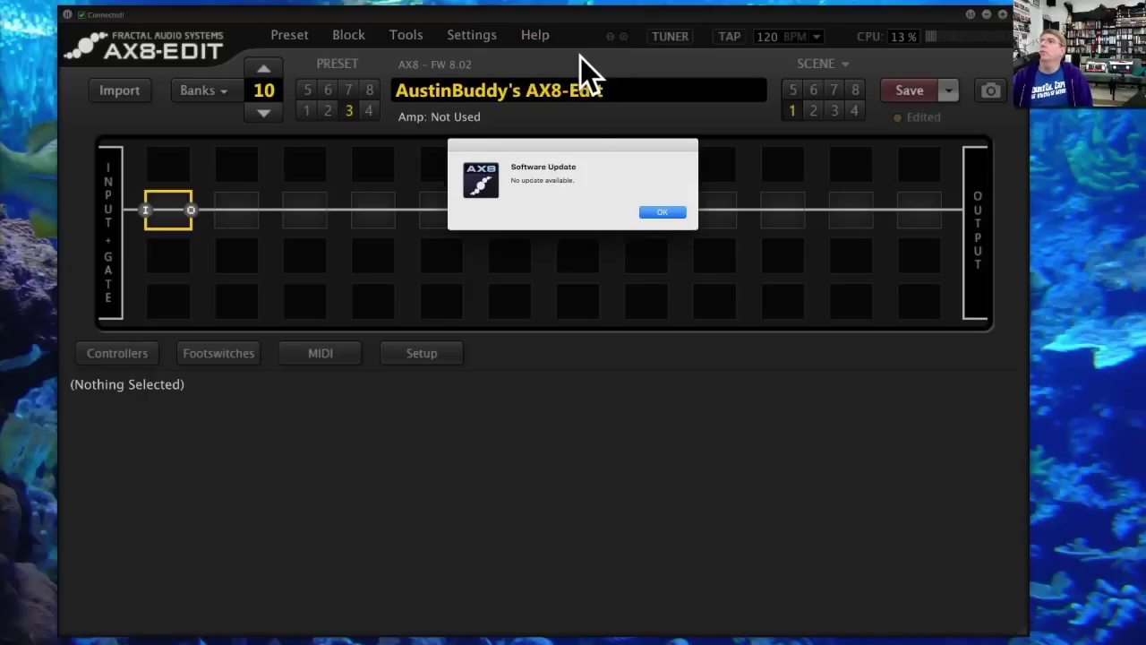
{"action": "left_click", "coordinate": [664, 211]}
Step: Open the AX8-Edit release notes, skim the feature and bug-fix entries of past releases, and close the document
{"action": "left_click", "coordinate": [530, 41]}
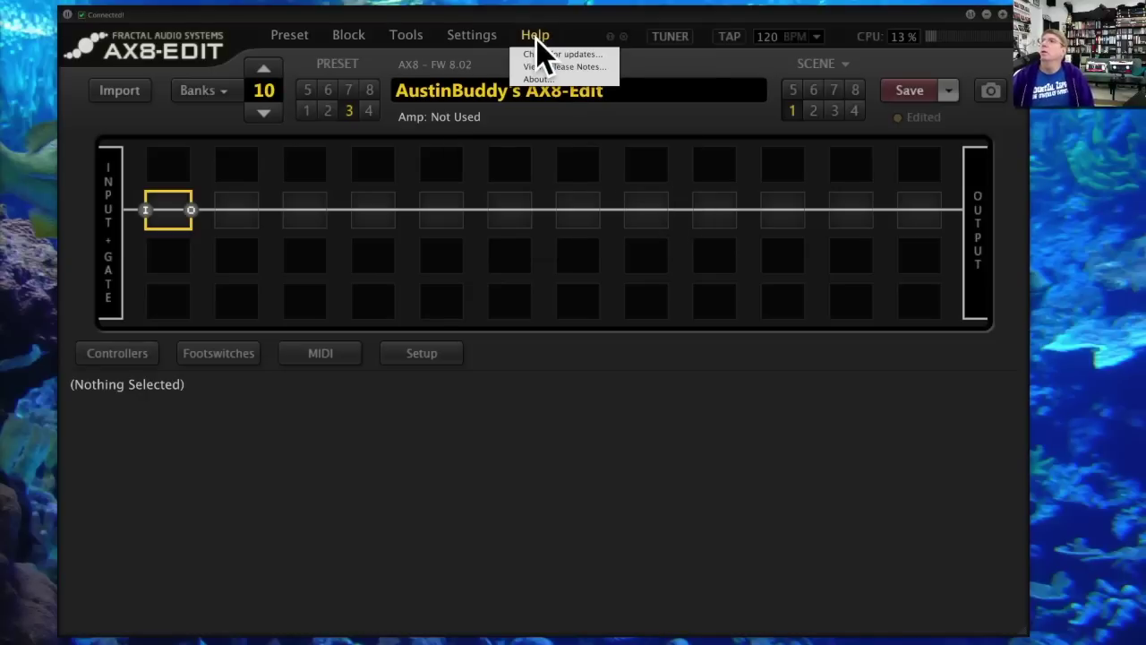
{"action": "left_click", "coordinate": [550, 62]}
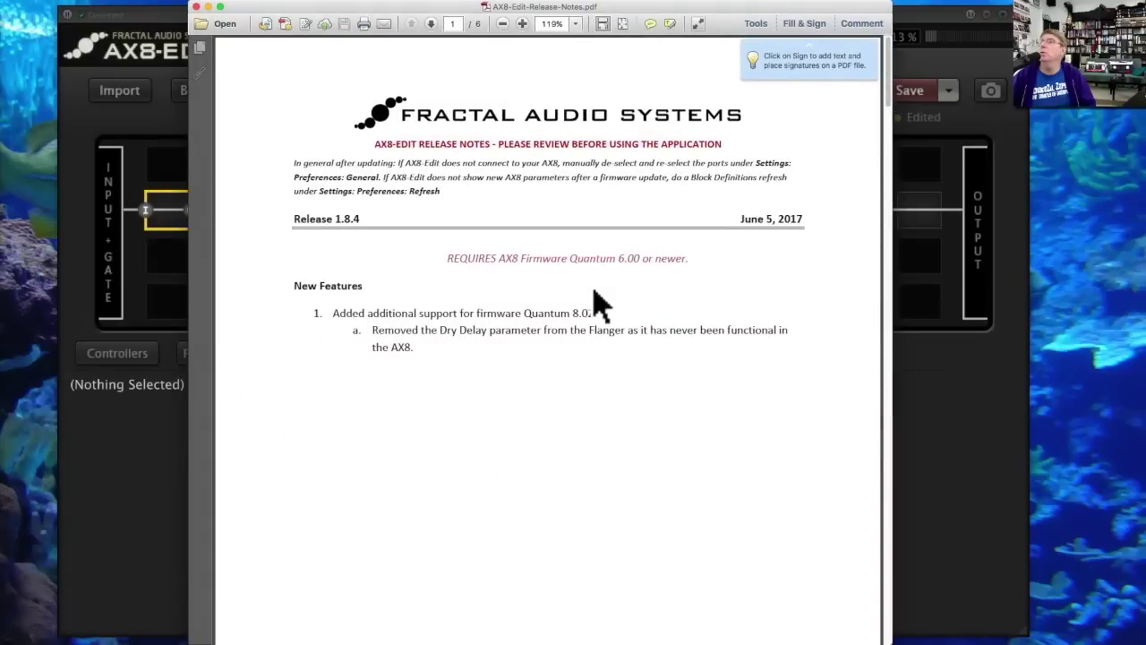
{"action": "scroll", "coordinate": [542, 380], "scroll_direction": "down", "scroll_amount": 5}
{"action": "scroll", "coordinate": [542, 380], "scroll_direction": "up", "scroll_amount": 5}
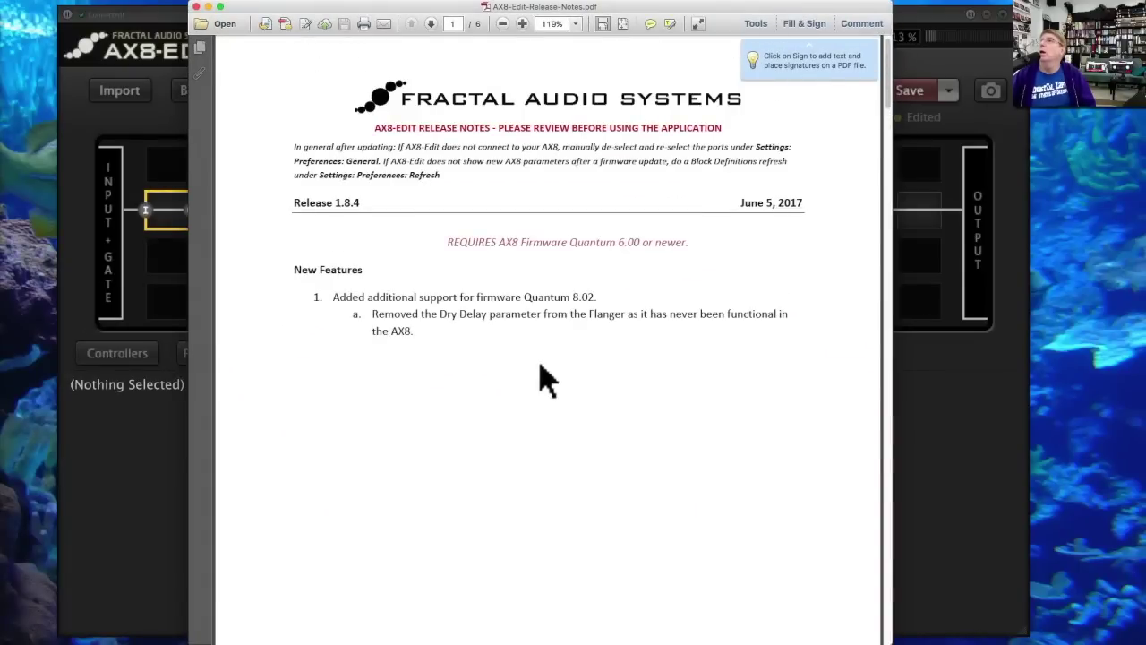
{"action": "scroll", "coordinate": [546, 380], "scroll_direction": "down", "scroll_amount": 15}
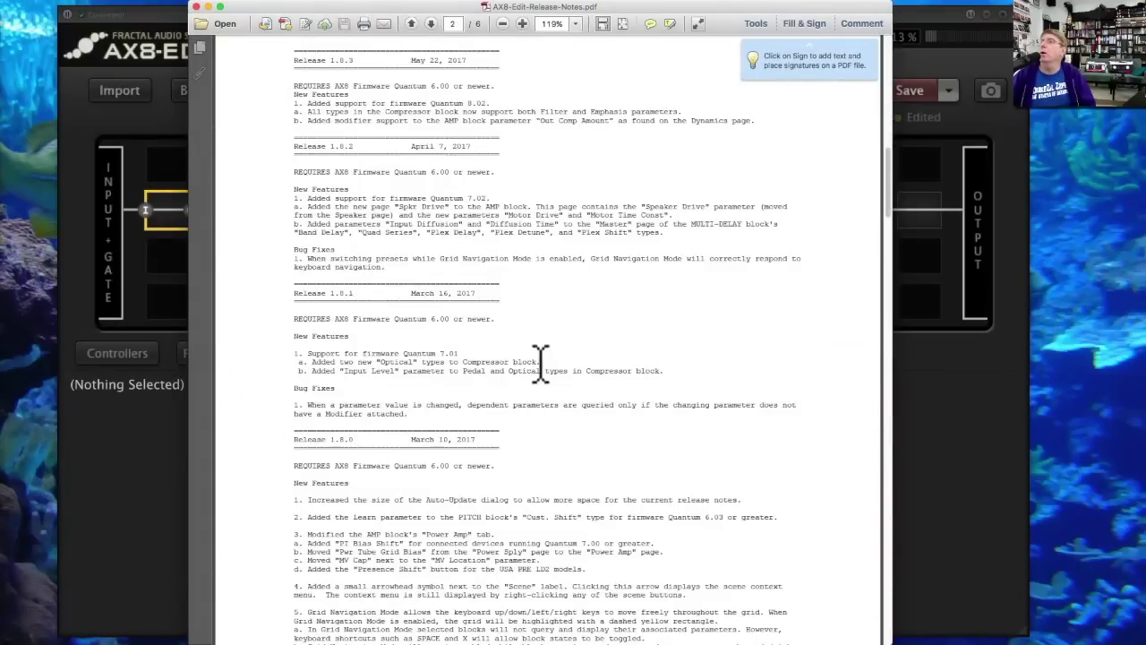
{"action": "scroll", "coordinate": [542, 379], "scroll_direction": "down", "scroll_amount": 16}
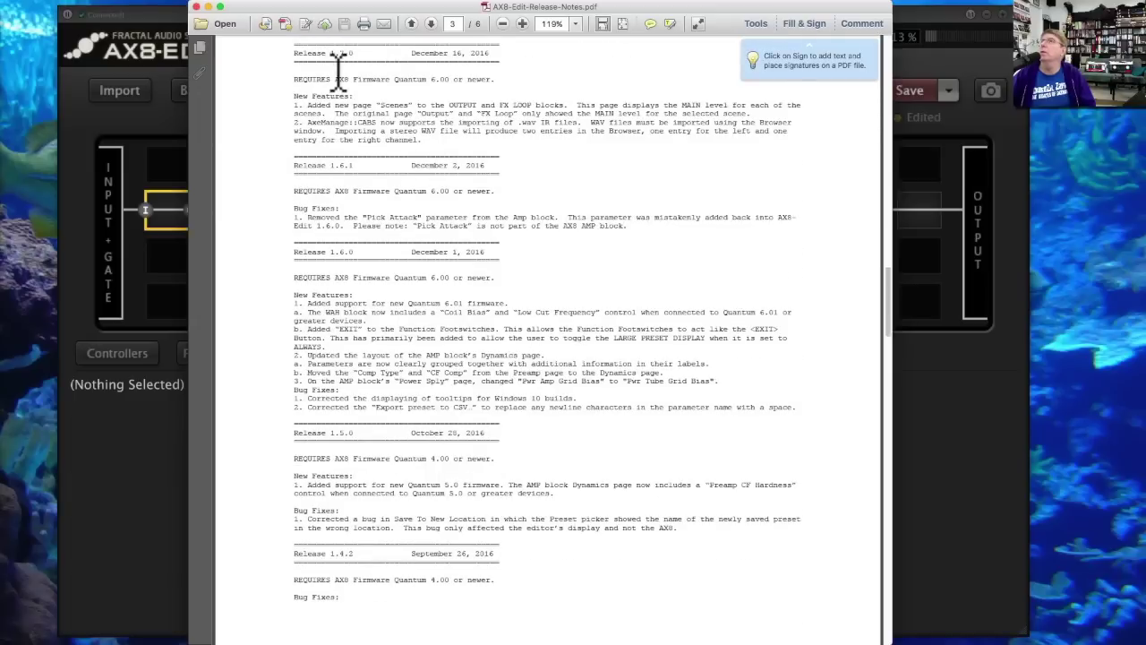
{"action": "left_click", "coordinate": [198, 7]}
Step: Reopen the About window to check the editor's version, and close it
{"action": "left_click", "coordinate": [537, 36]}
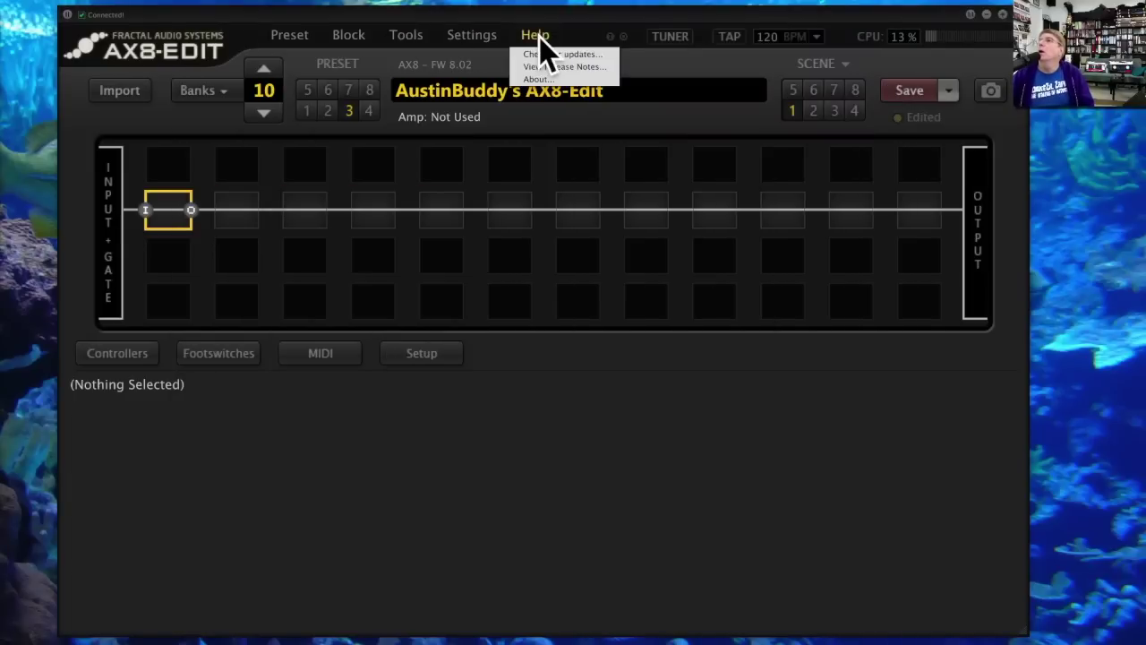
{"action": "left_click", "coordinate": [569, 79]}
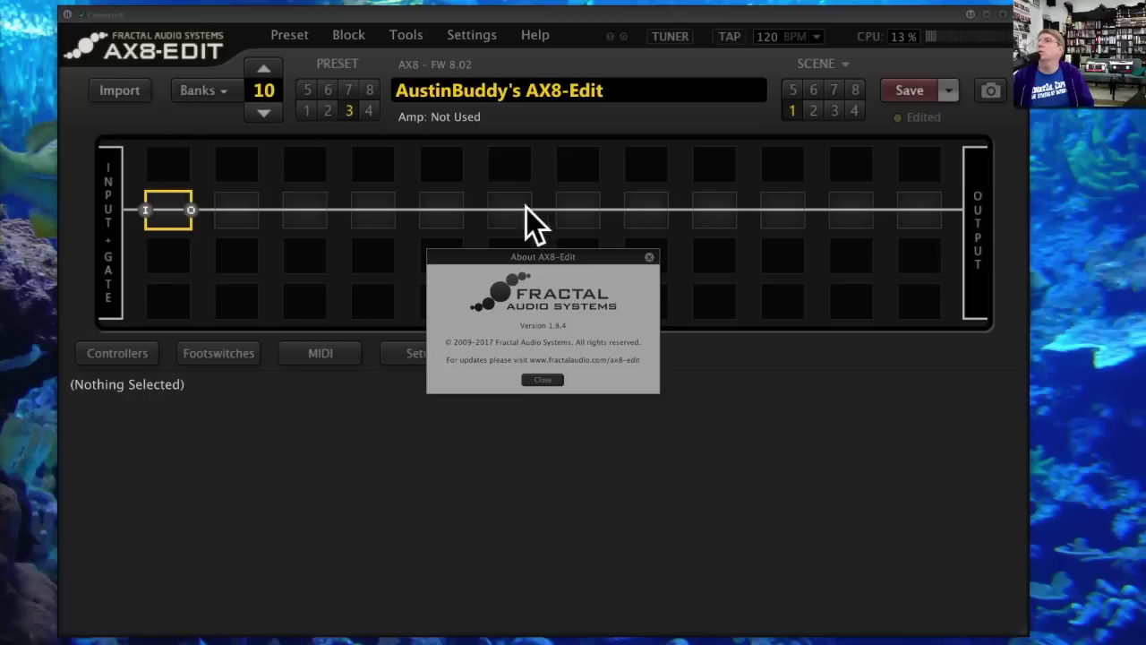
{"action": "left_click", "coordinate": [648, 257]}
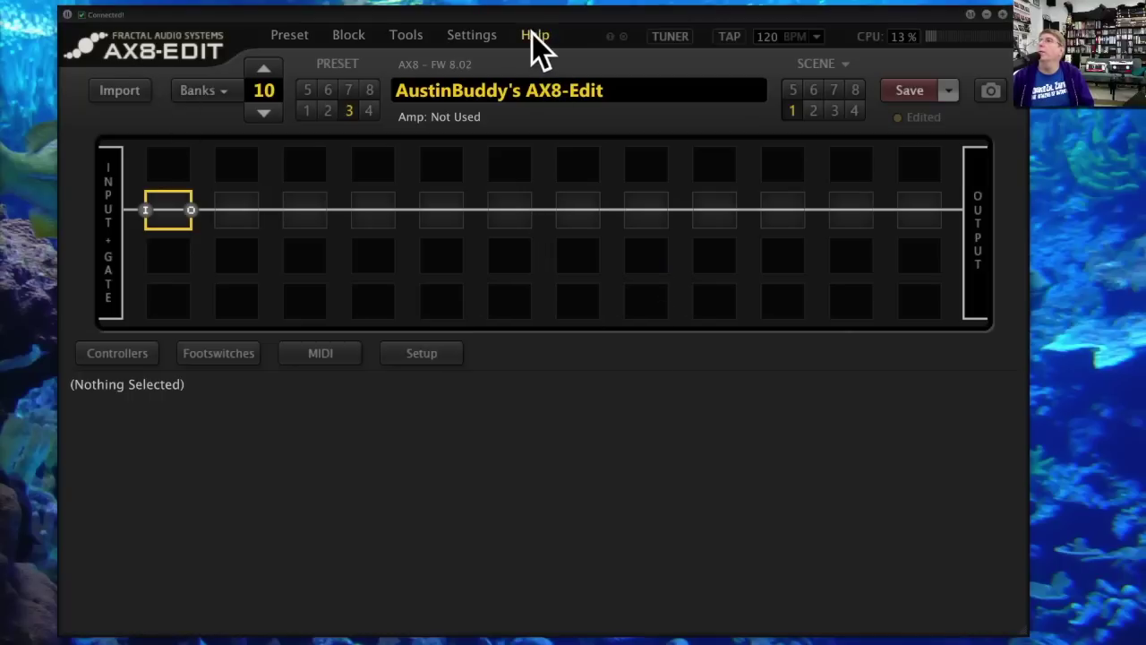
Step: Pause and resume the communications with the AX8 twice
{"action": "left_click", "coordinate": [472, 36]}
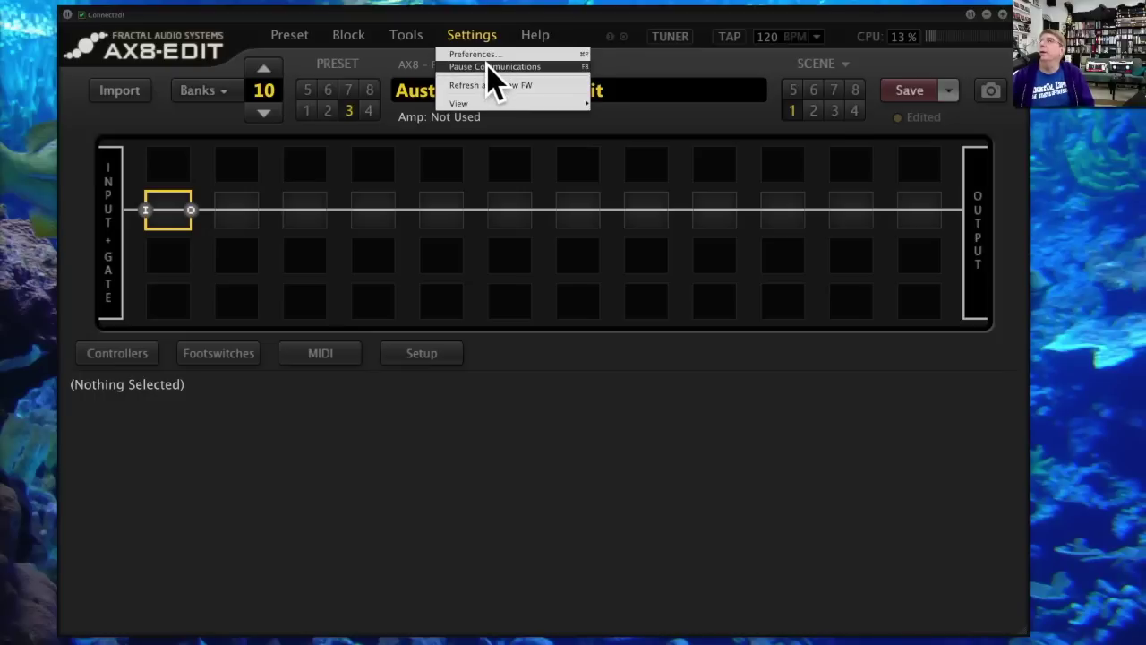
{"action": "left_click", "coordinate": [488, 66]}
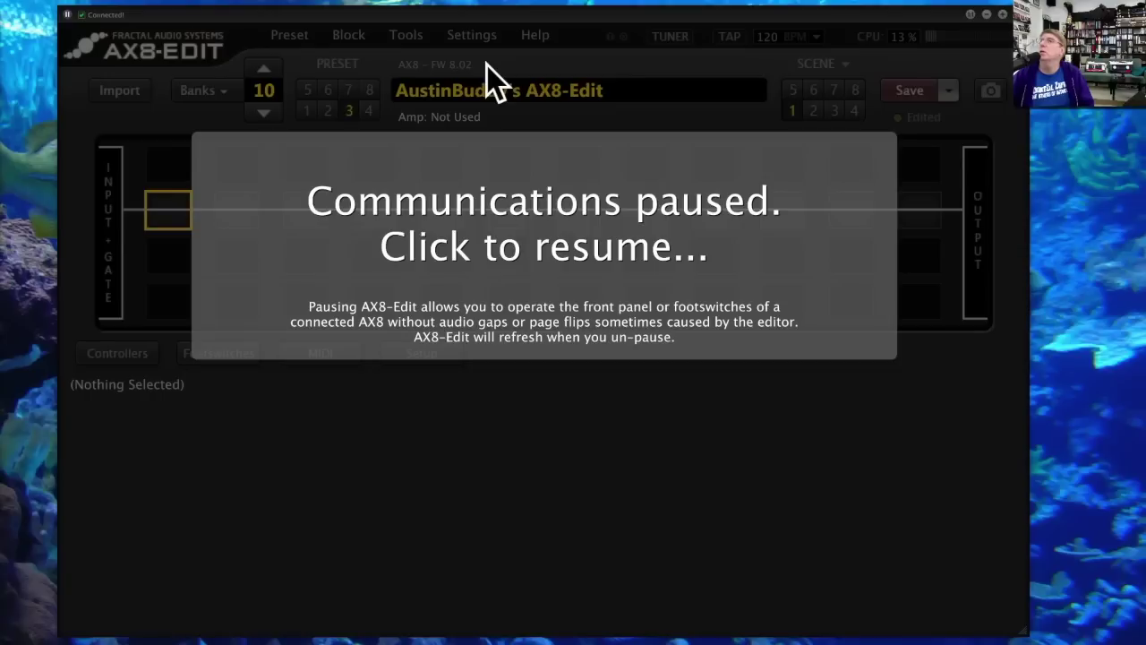
{"action": "left_click", "coordinate": [446, 217]}
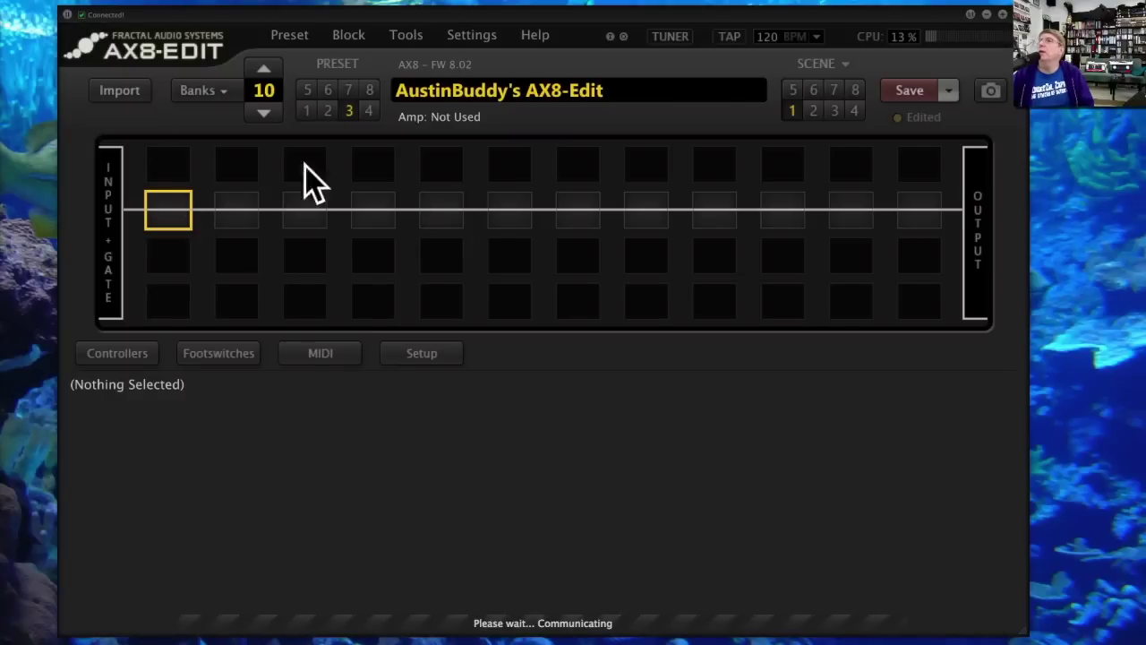
{"action": "left_click", "coordinate": [66, 13]}
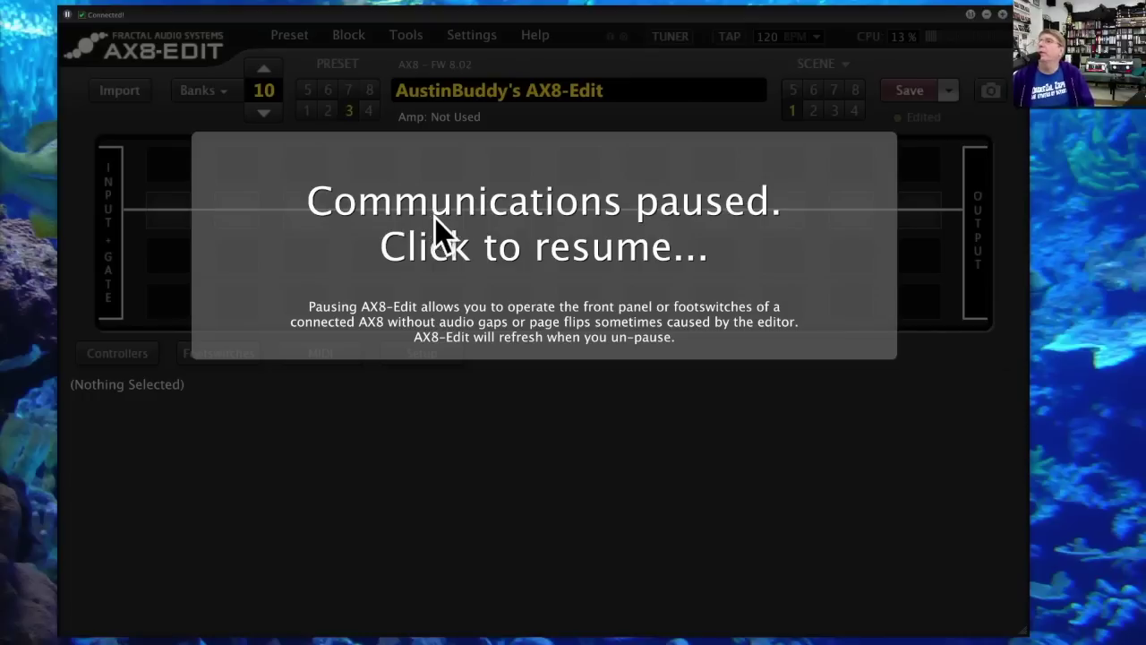
{"action": "left_click", "coordinate": [493, 222]}
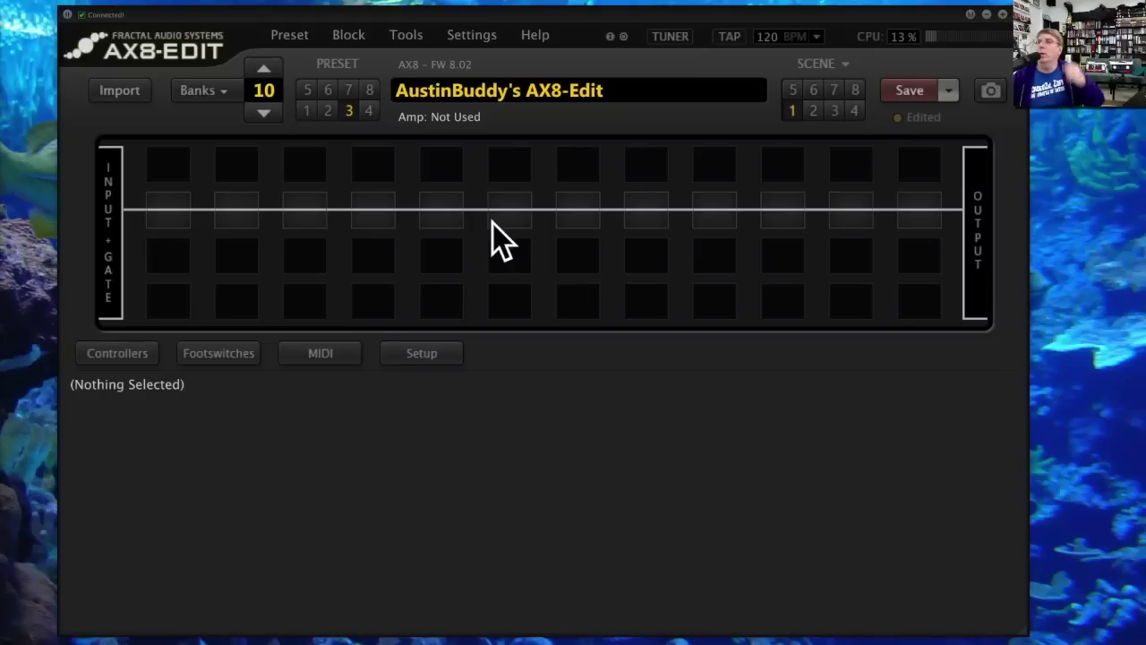
Step: Refresh the editor's block definitions as required after new firmware, and move the window slightly up
{"action": "left_click", "coordinate": [474, 35]}
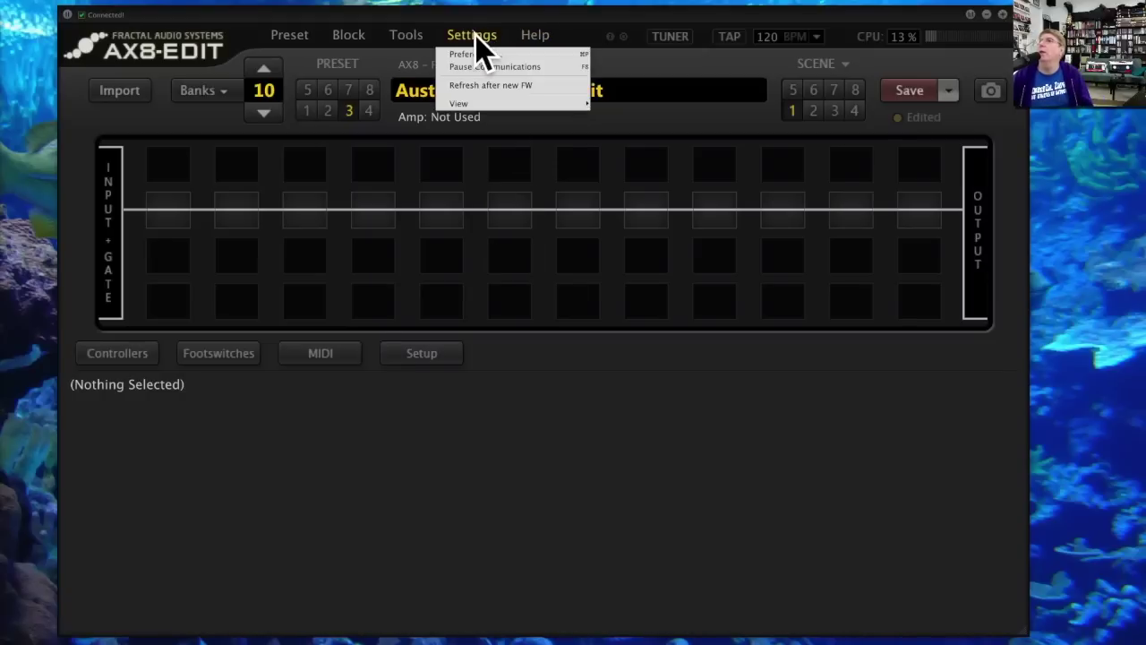
{"action": "left_click", "coordinate": [512, 85]}
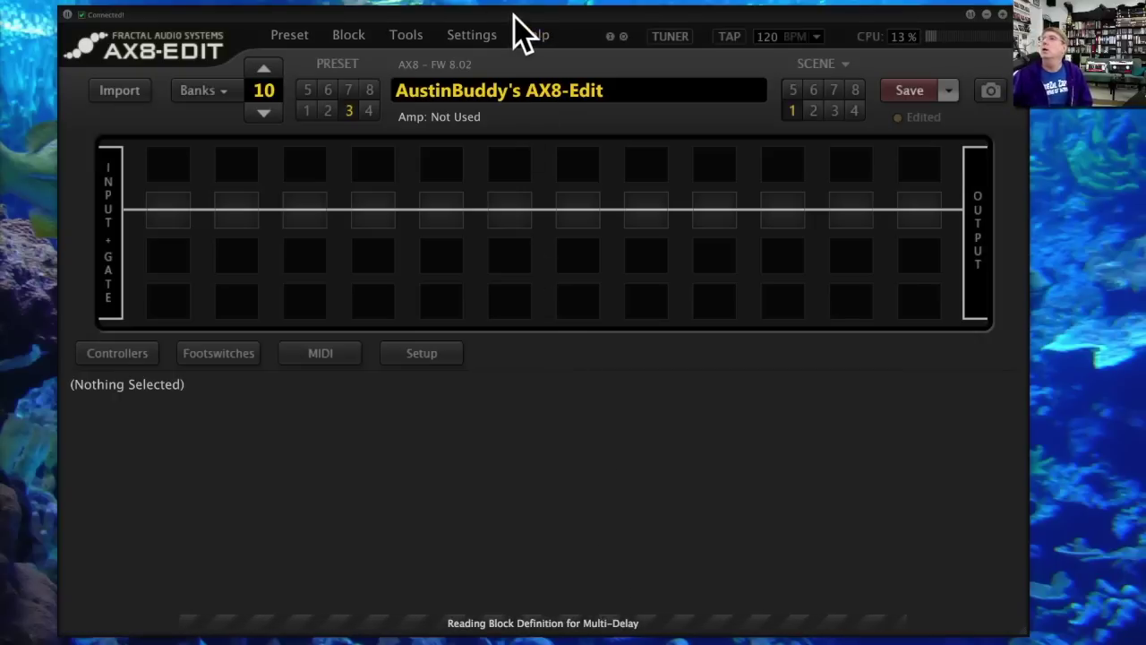
{"action": "left_click_drag", "start_coordinate": [514, 16], "coordinate": [515, 8]}
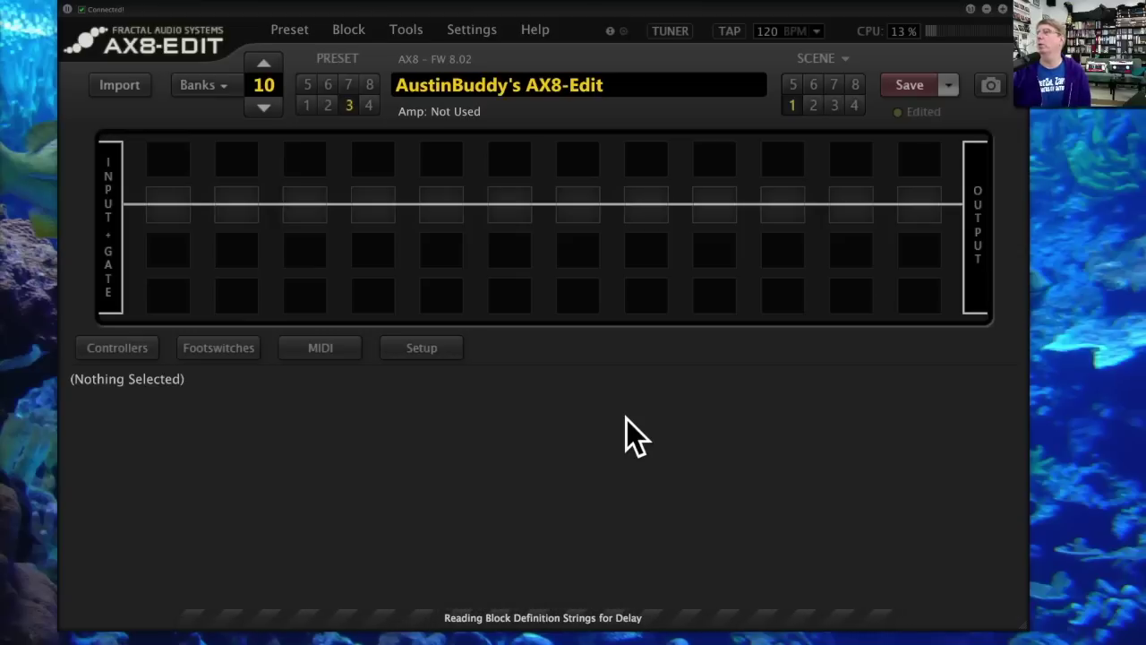
Step: Set the editor view to Full Screen and reposition the window on the desktop
{"action": "left_click", "coordinate": [460, 29]}
{"action": "mouse_move", "coordinate": [525, 98]}
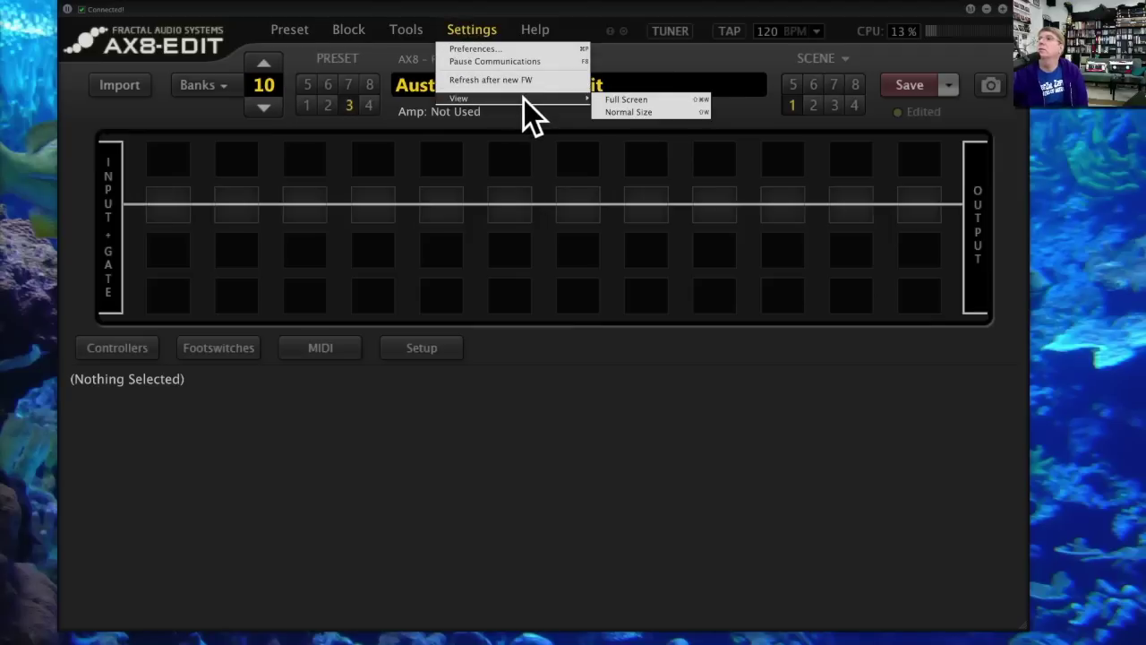
{"action": "left_click", "coordinate": [654, 99]}
{"action": "left_click_drag", "start_coordinate": [531, 11], "coordinate": [609, 9]}
Step: Shrink the editor window to roughly half its size and enlarge it again to nearly the full screen height
{"action": "left_click", "coordinate": [499, 29]}
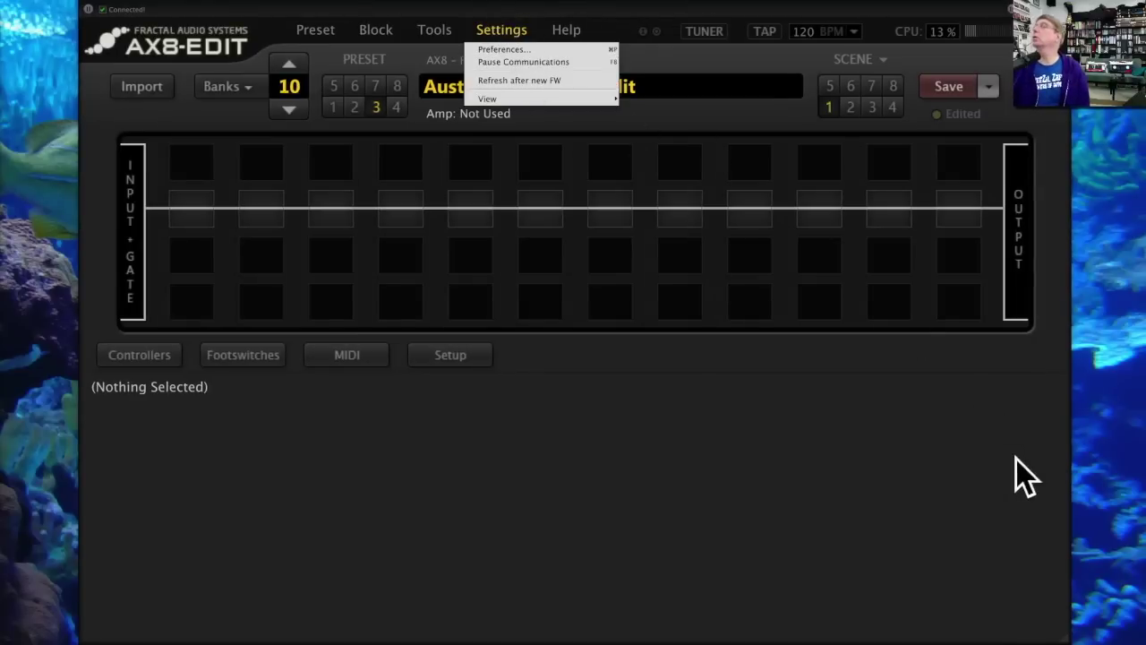
{"action": "left_click", "coordinate": [1068, 638]}
{"action": "left_click_drag", "start_coordinate": [1068, 638], "coordinate": [1020, 612]}
{"action": "left_click_drag", "start_coordinate": [925, 541], "coordinate": [584, 374]}
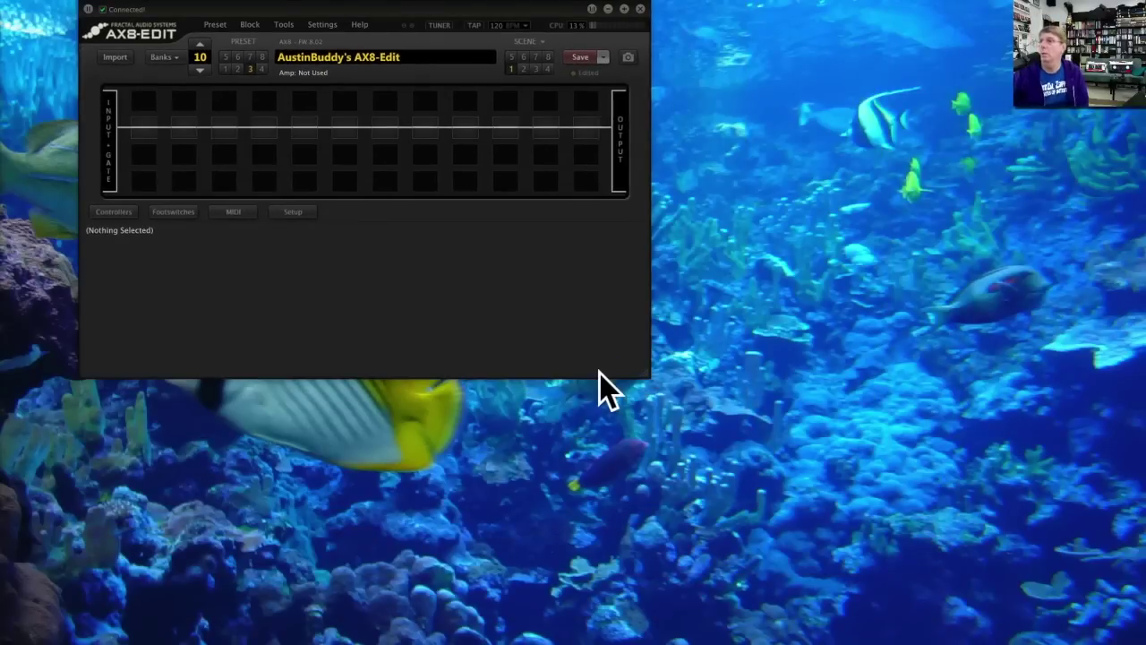
{"action": "left_click_drag", "start_coordinate": [742, 427], "coordinate": [1063, 638]}
Step: Open the General preferences and examine the MIDI ports available for the AX8 connection, keeping AX8 MIDI selected
{"action": "left_click", "coordinate": [506, 32]}
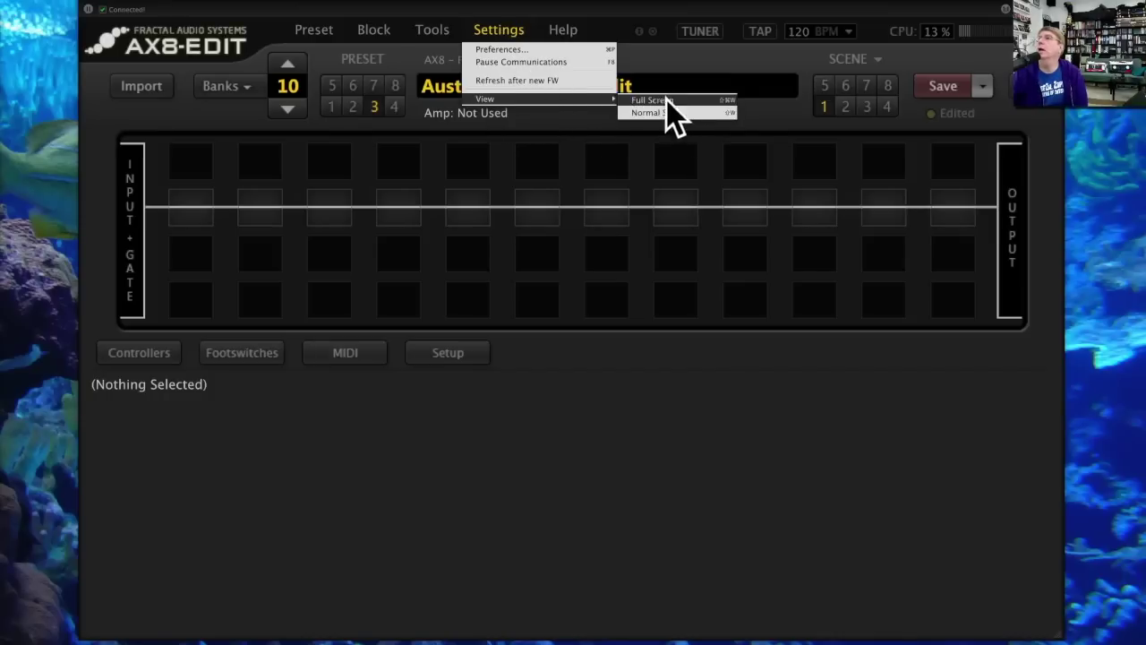
{"action": "left_click", "coordinate": [506, 49]}
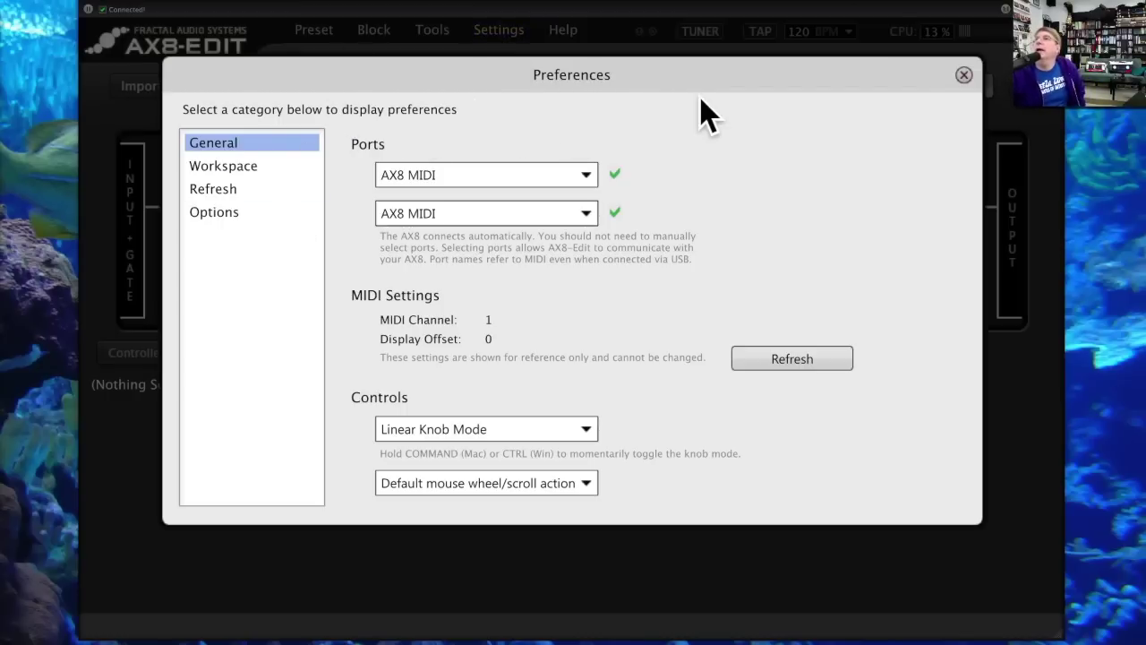
{"action": "left_click", "coordinate": [587, 177]}
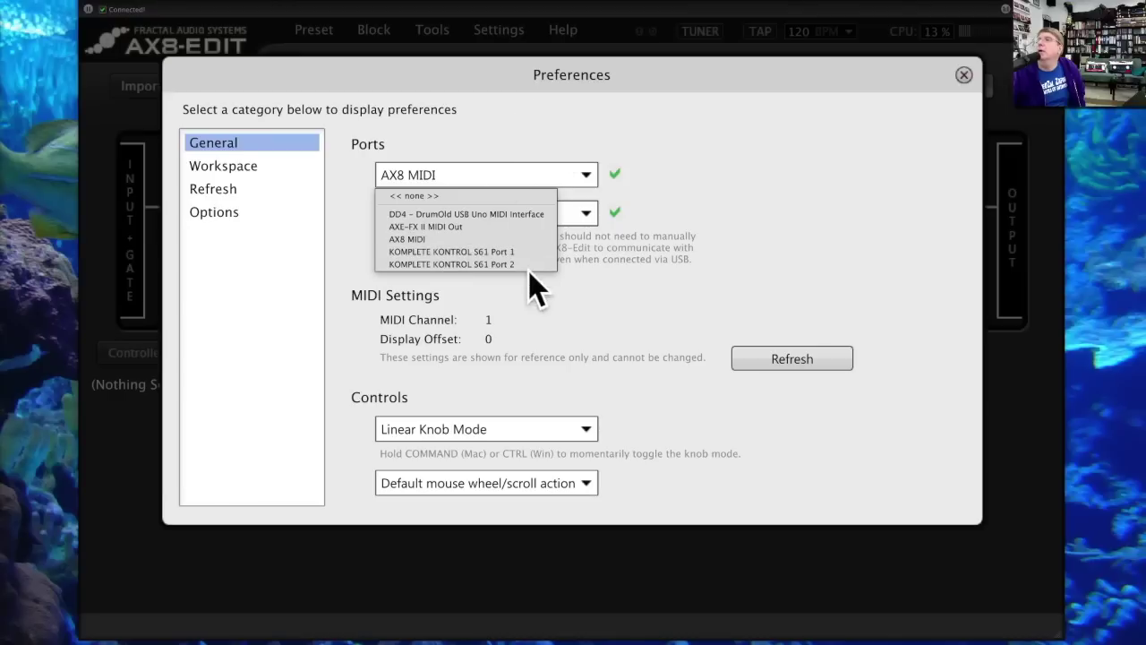
{"action": "left_click", "coordinate": [608, 165]}
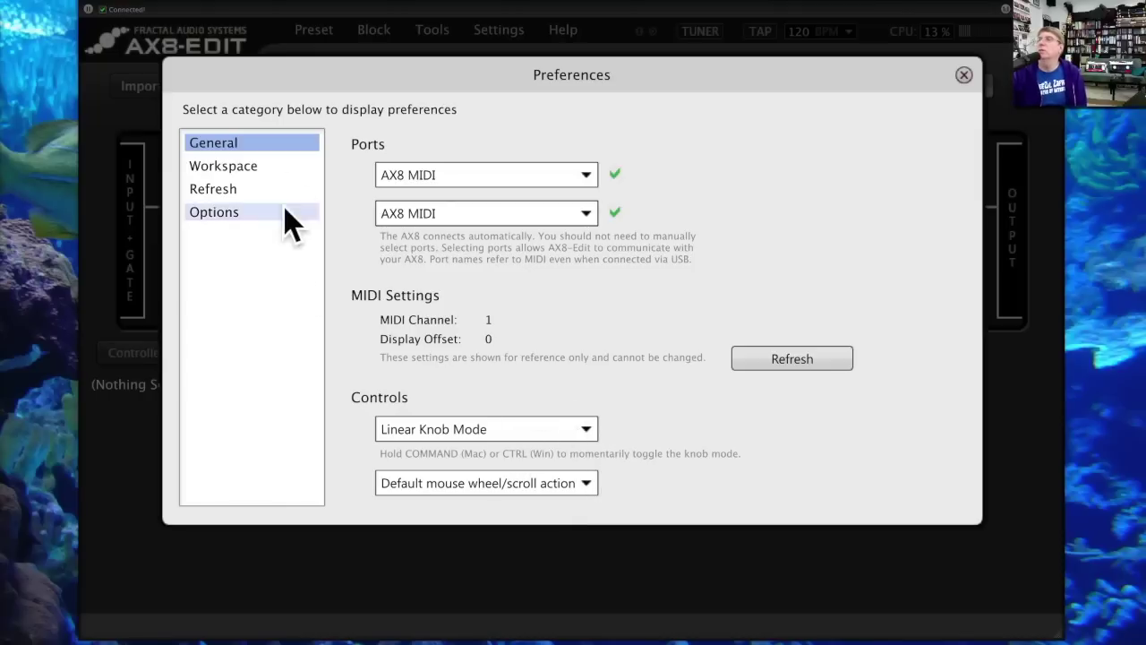
Step: Review the Workspace directory preferences, and refresh the preset names and cab names from the AX8
{"action": "left_click", "coordinate": [226, 178]}
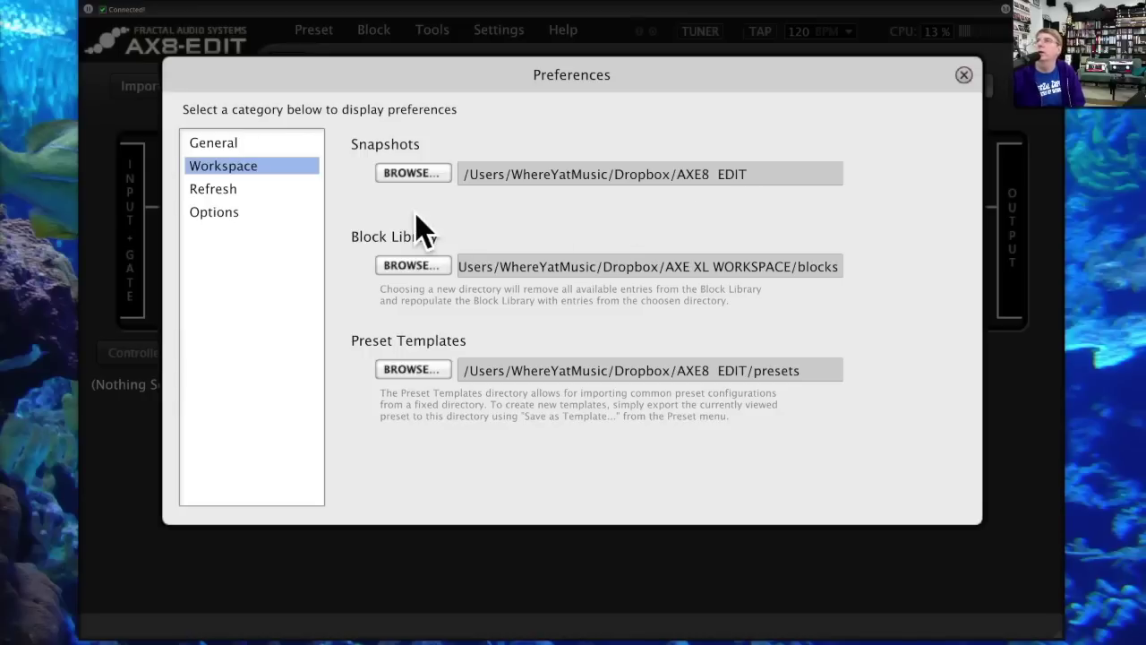
{"action": "left_click", "coordinate": [223, 191]}
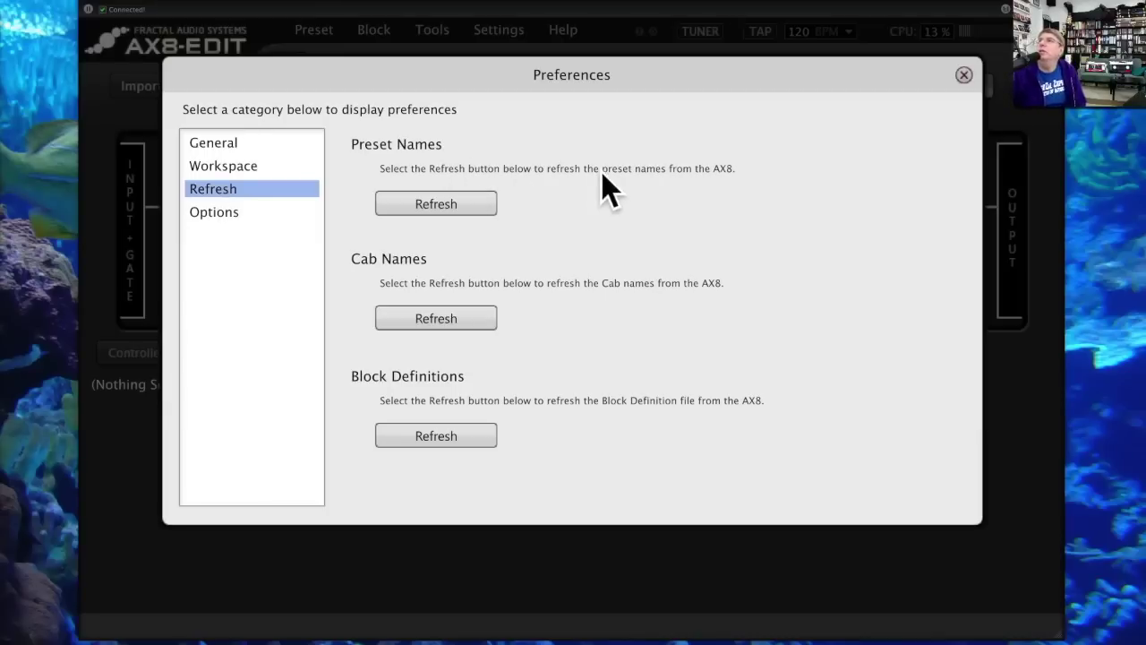
{"action": "left_click", "coordinate": [448, 205]}
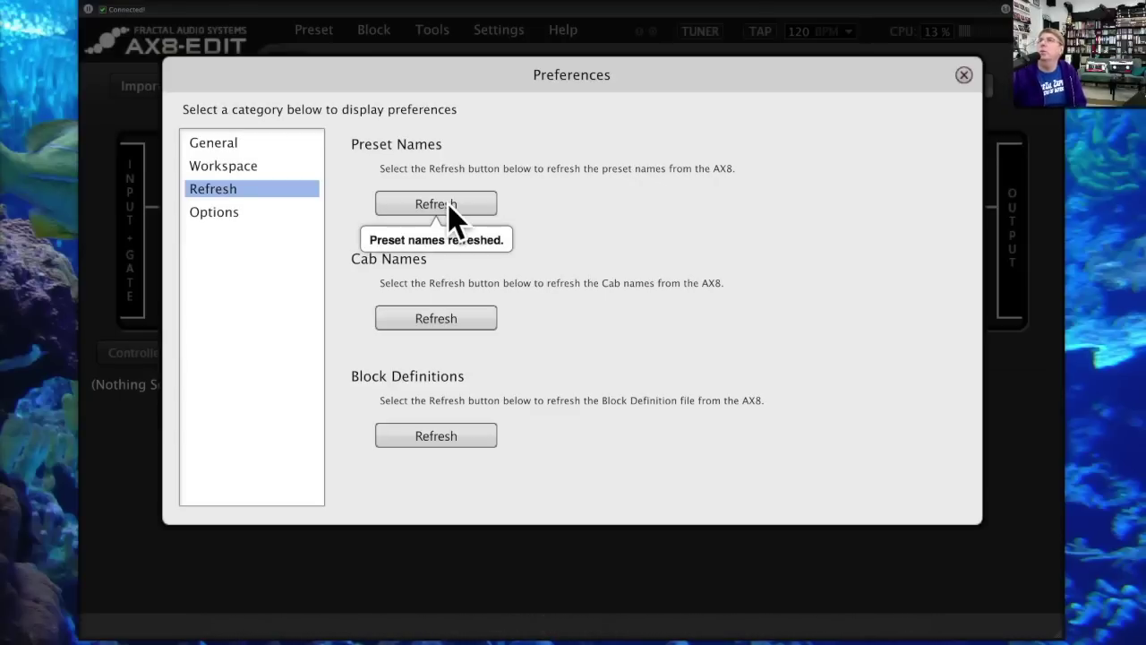
{"action": "left_click", "coordinate": [448, 318]}
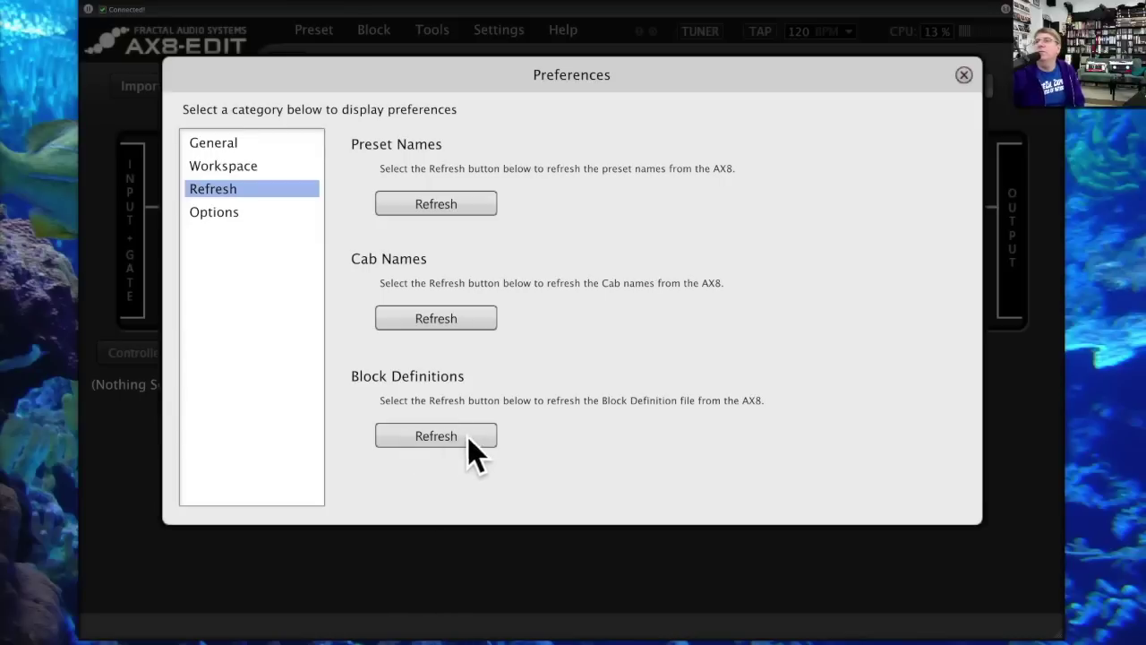
Step: Turn off the preference that warns about making backups before Axe-Manage Presets or Cabs
{"action": "left_click", "coordinate": [255, 214]}
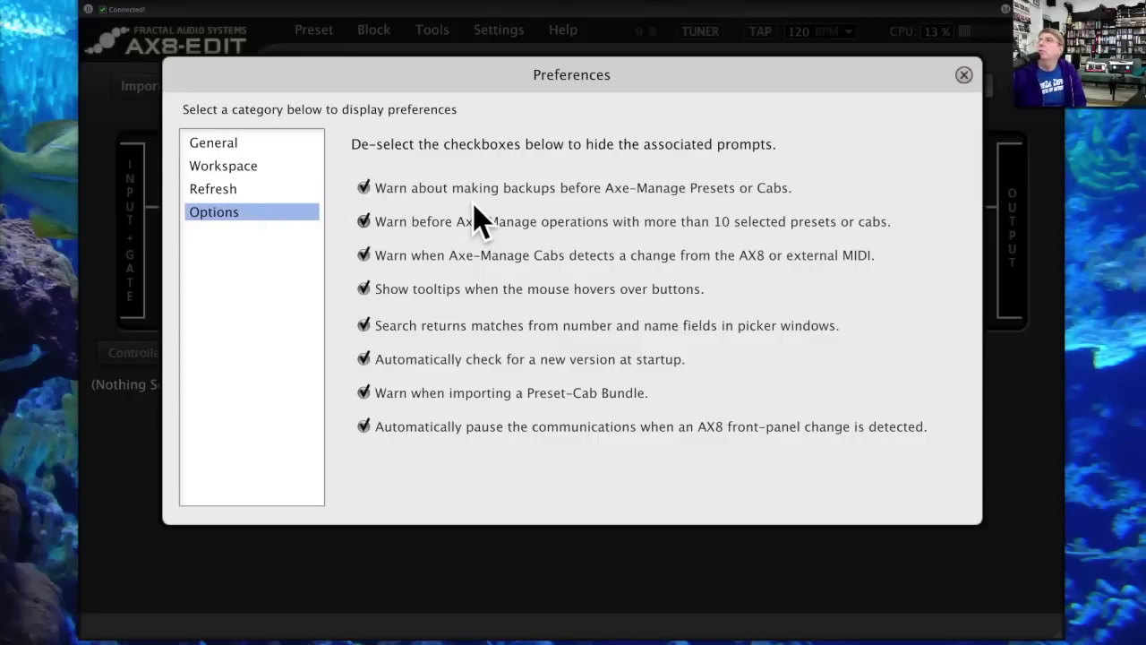
{"action": "left_click", "coordinate": [363, 190]}
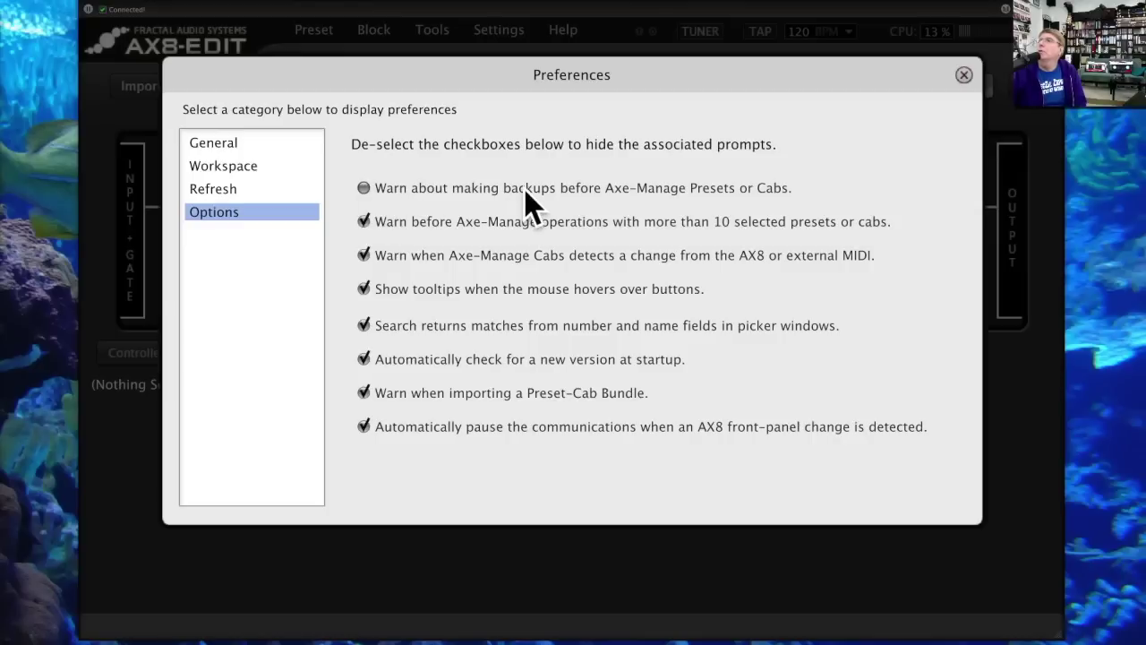